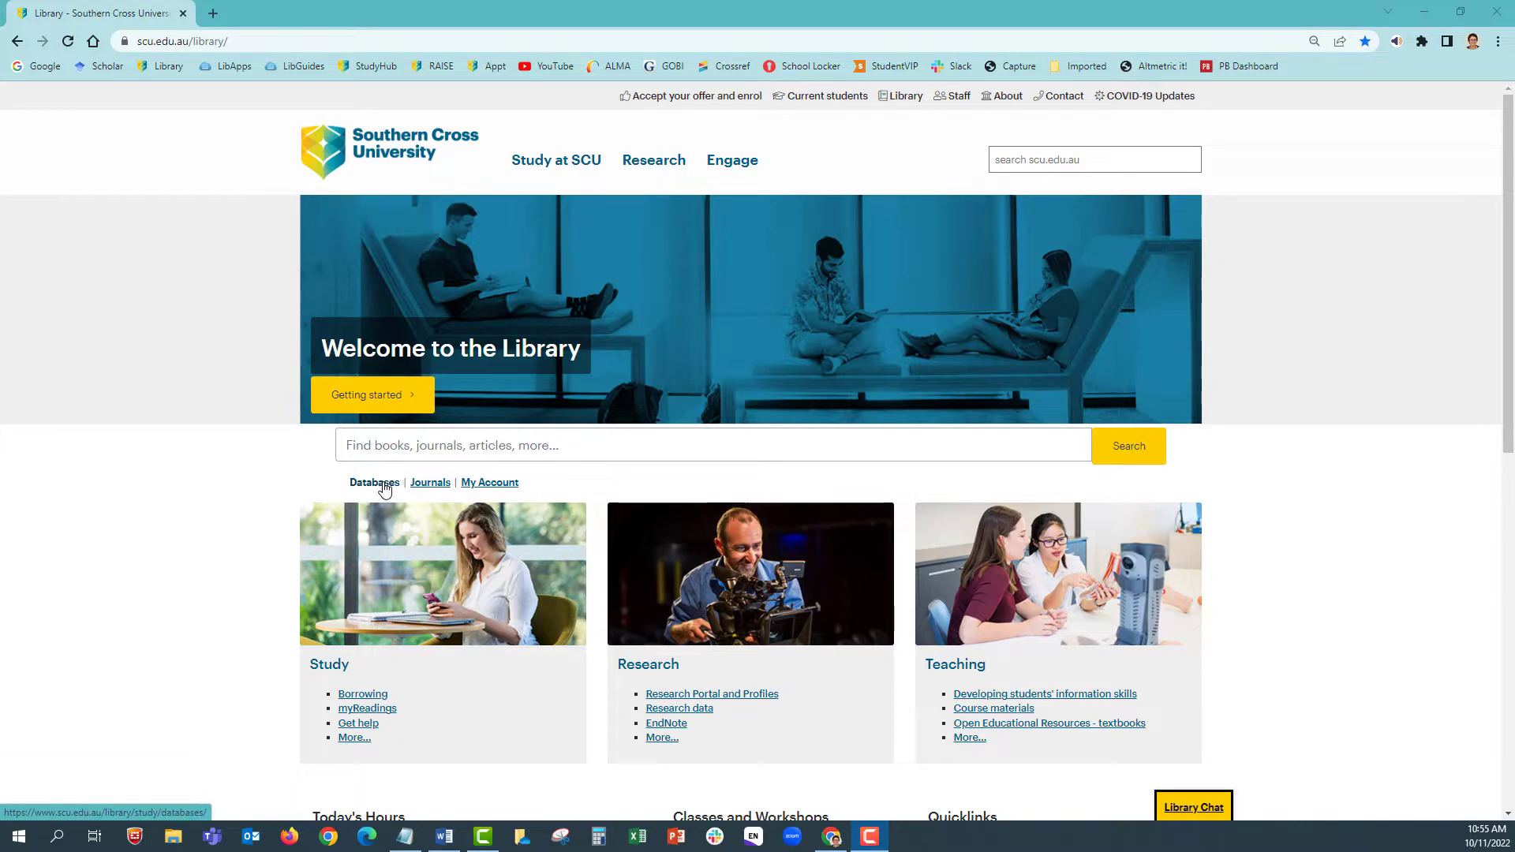
- Open the Ebsco databases from the library's Health, Human Sciences & Social Work database list
left_click(375, 482)
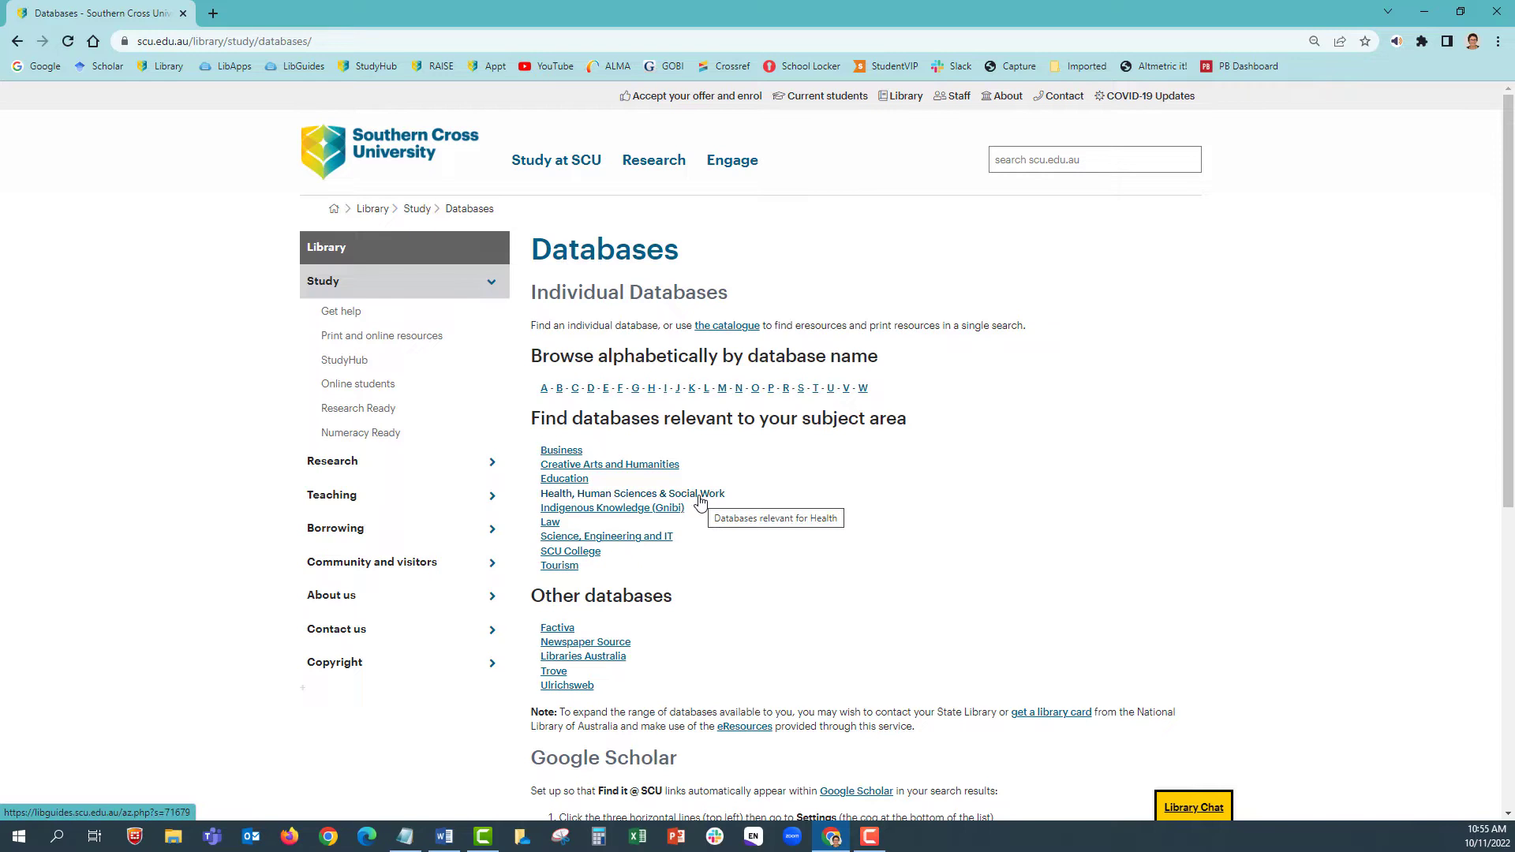
left_click(697, 494)
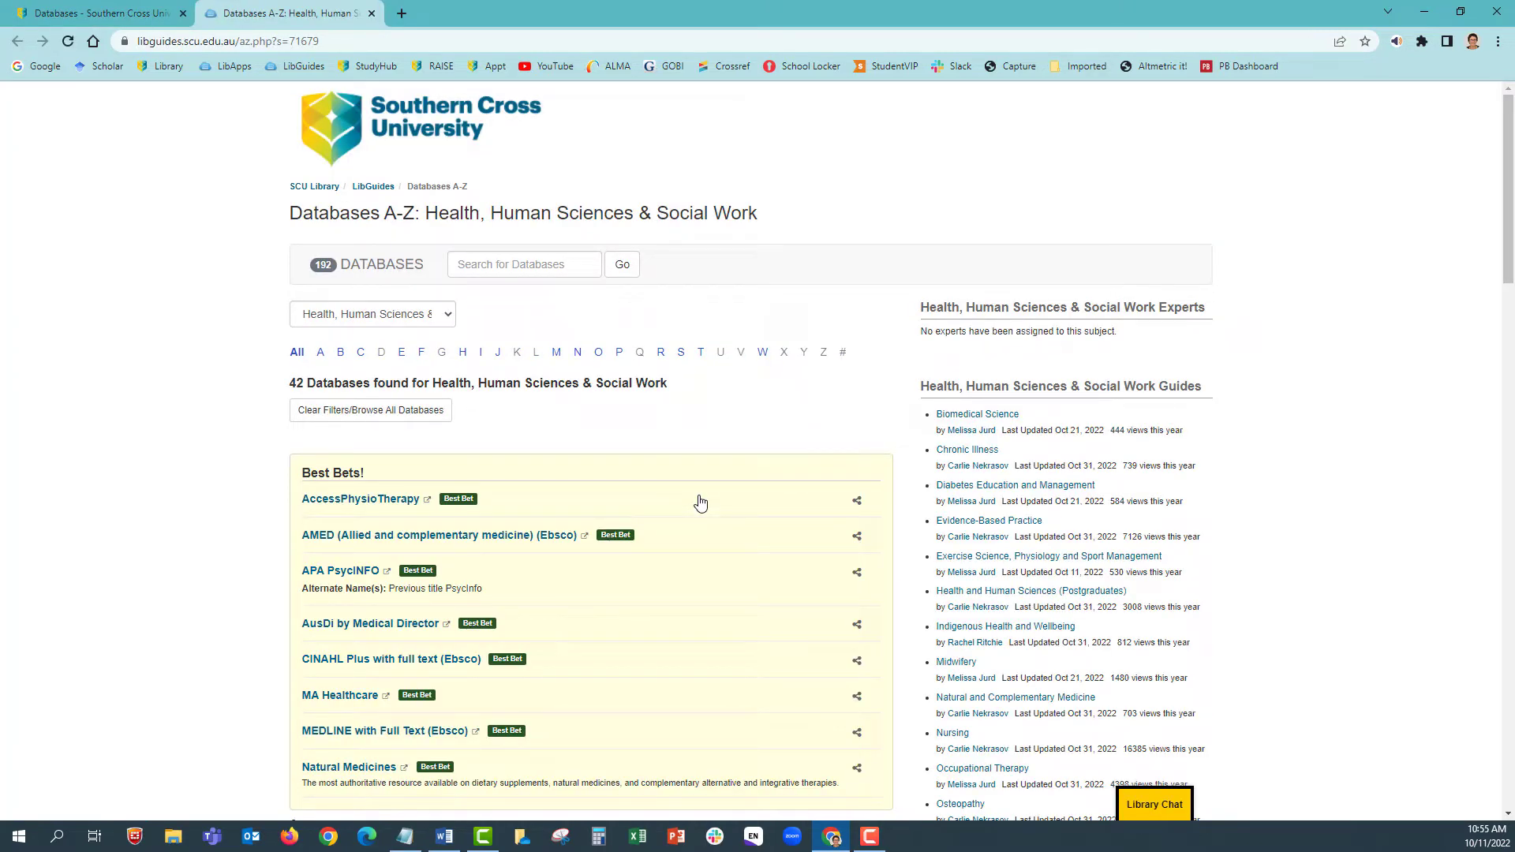
scroll(667, 451, "down", 5)
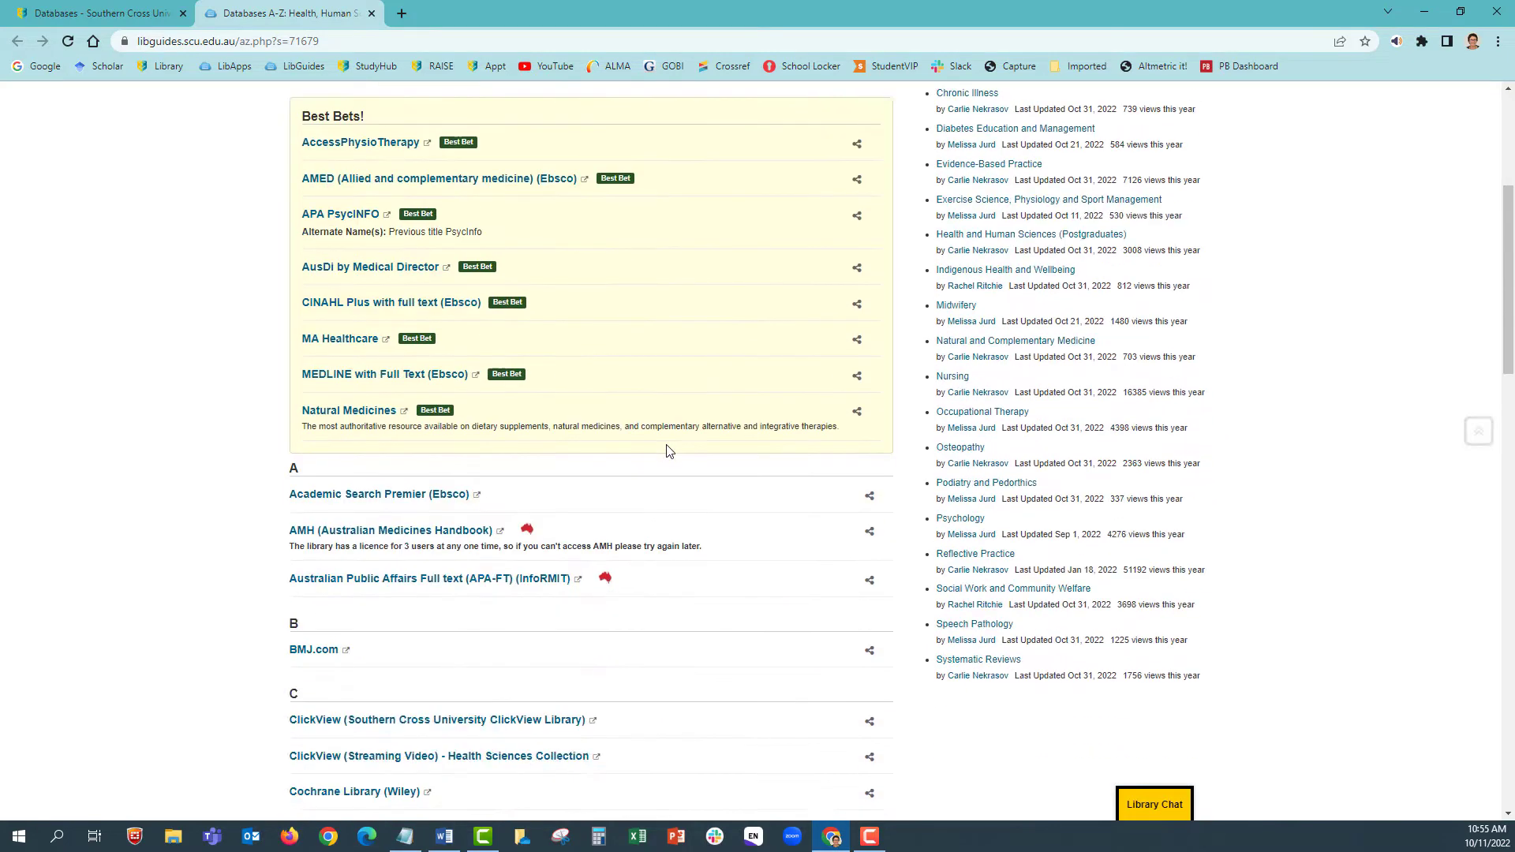
scroll(666, 450, "down", 5)
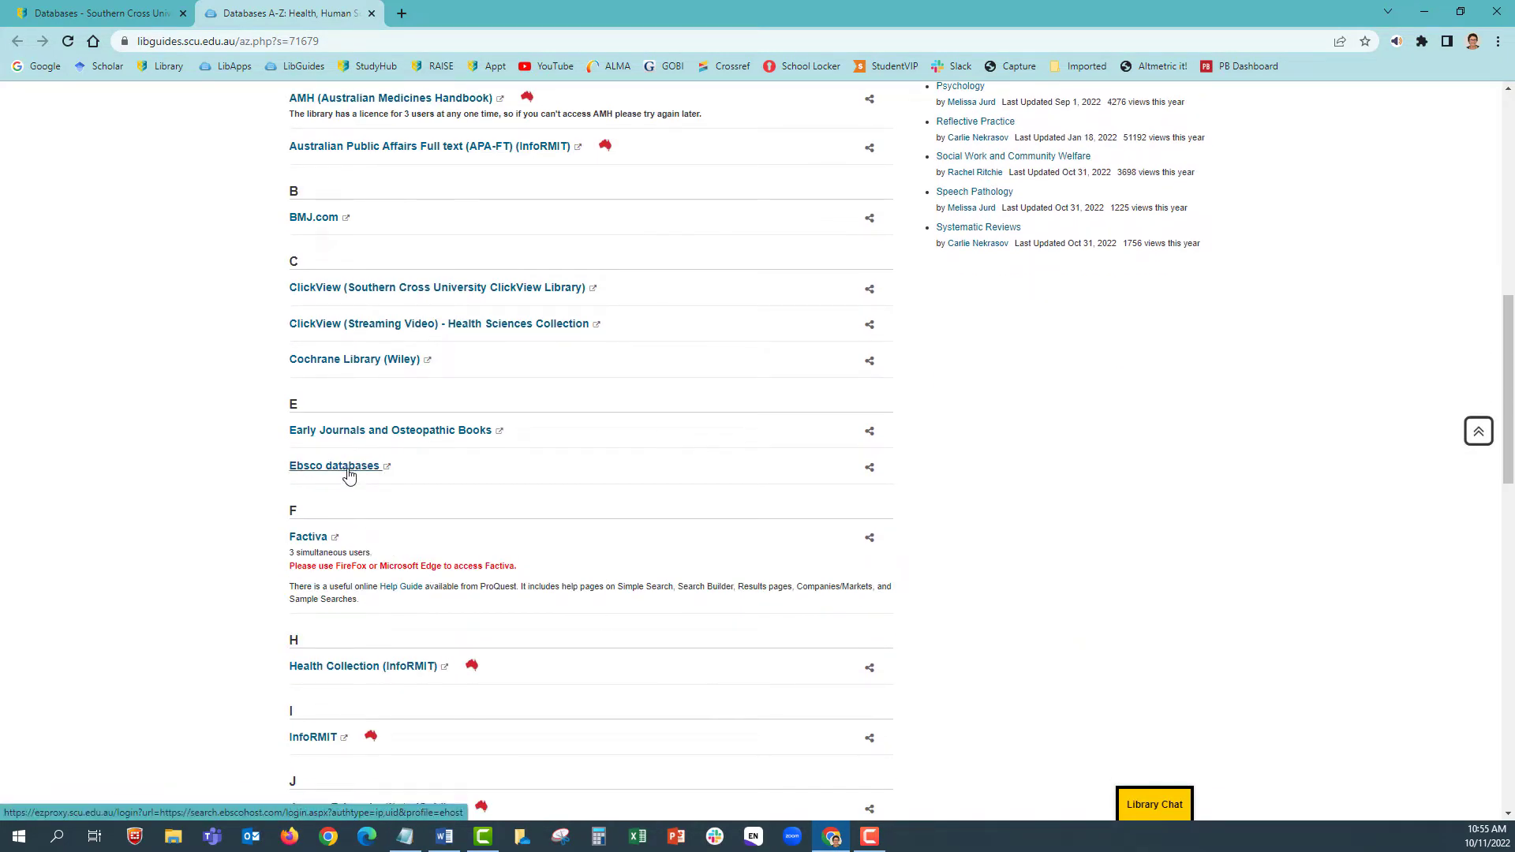
left_click(350, 472)
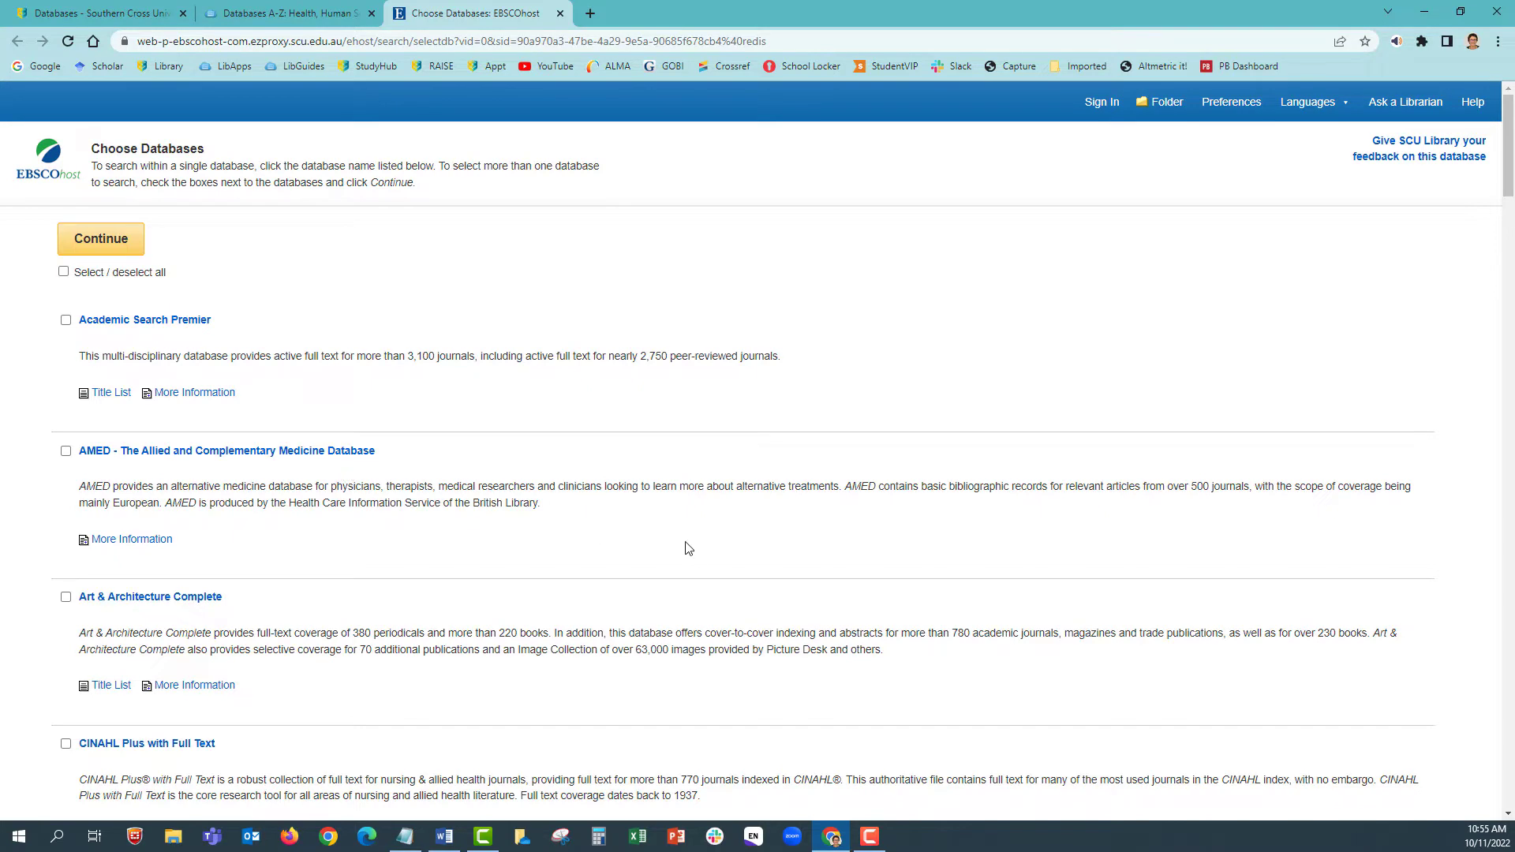
- Choose CINAHL Plus with Full Text and MEDLINE with Full Text as the databases and continue to the search form
scroll(694, 547, "down", 5)
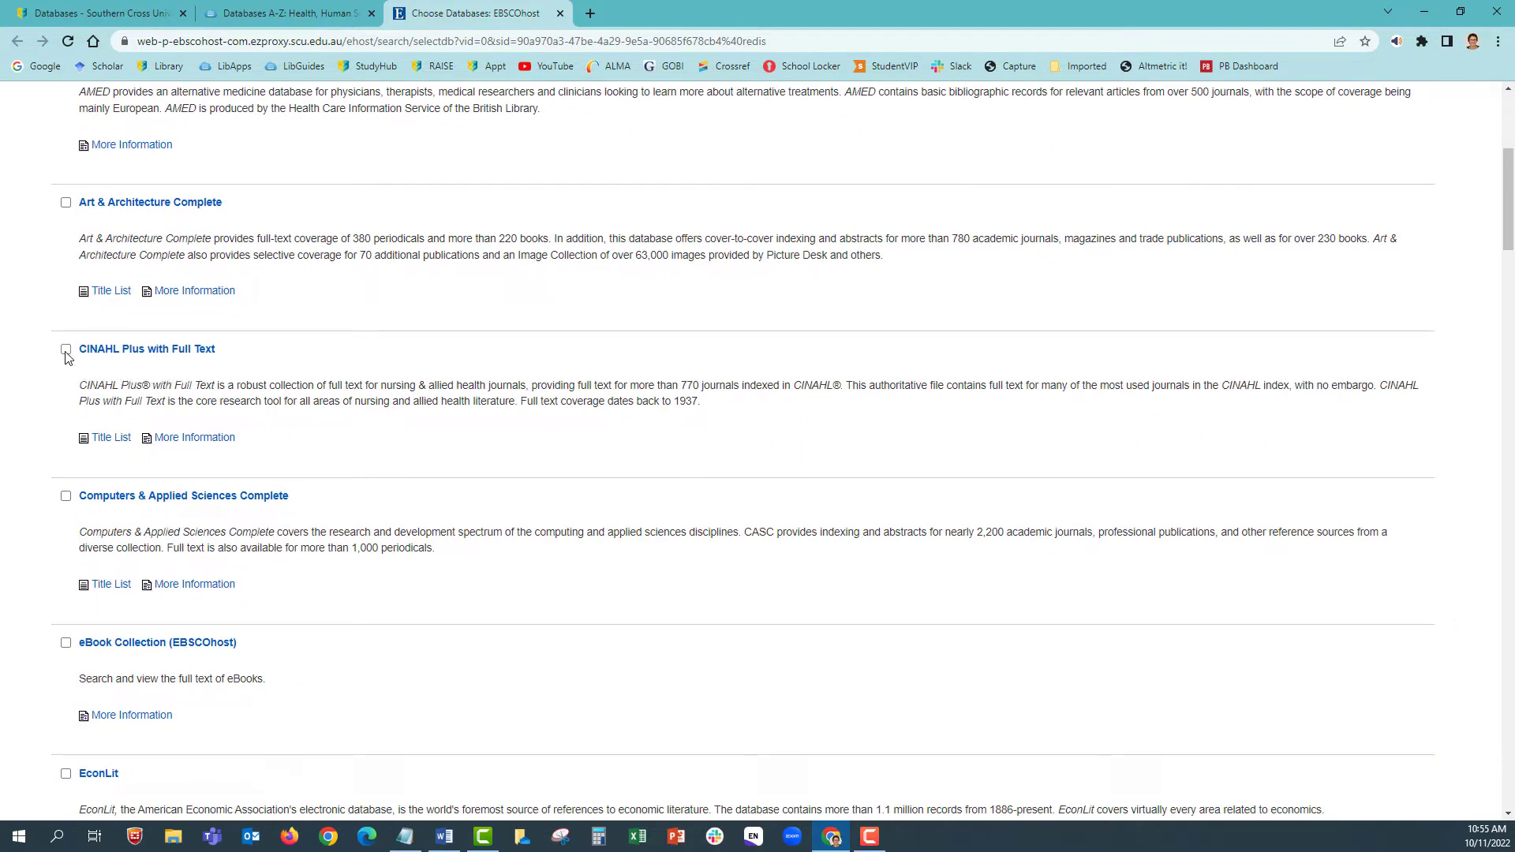
left_click(65, 352)
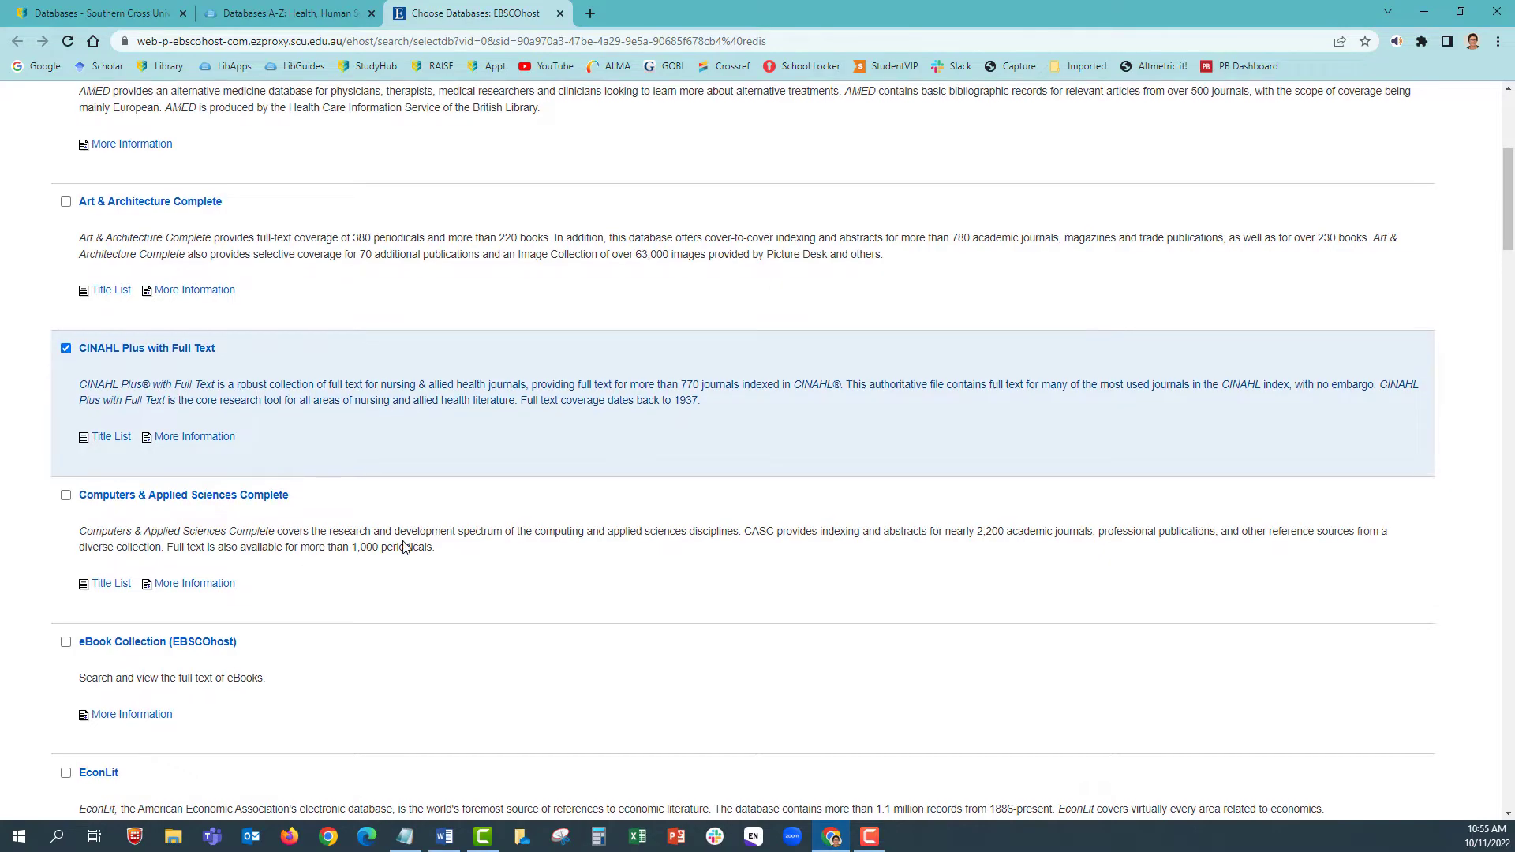
scroll(403, 544, "down", 17)
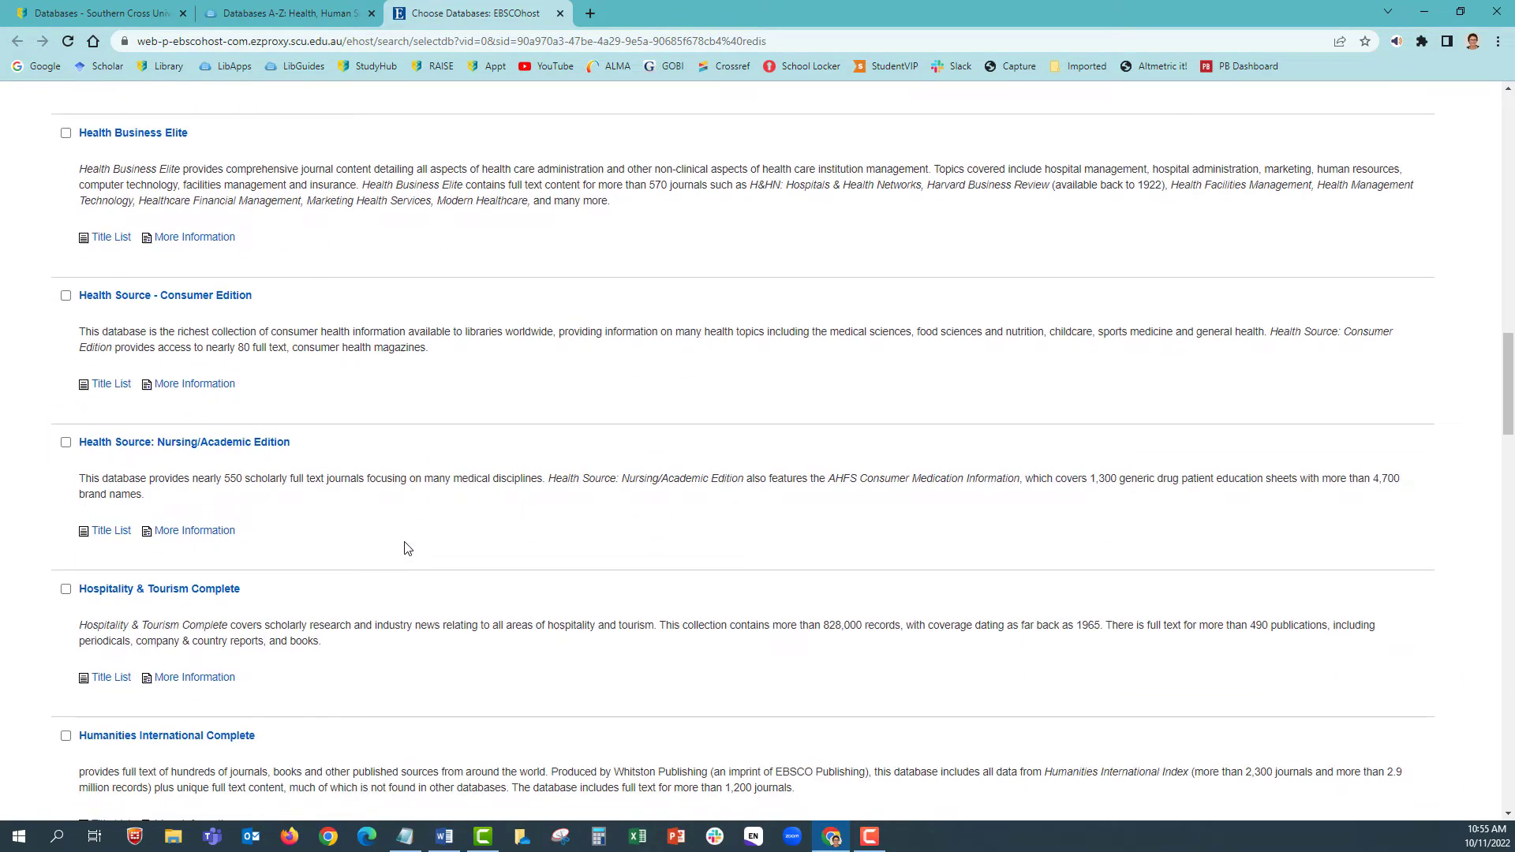
scroll(407, 548, "down", 9)
scroll(351, 447, "down", 3)
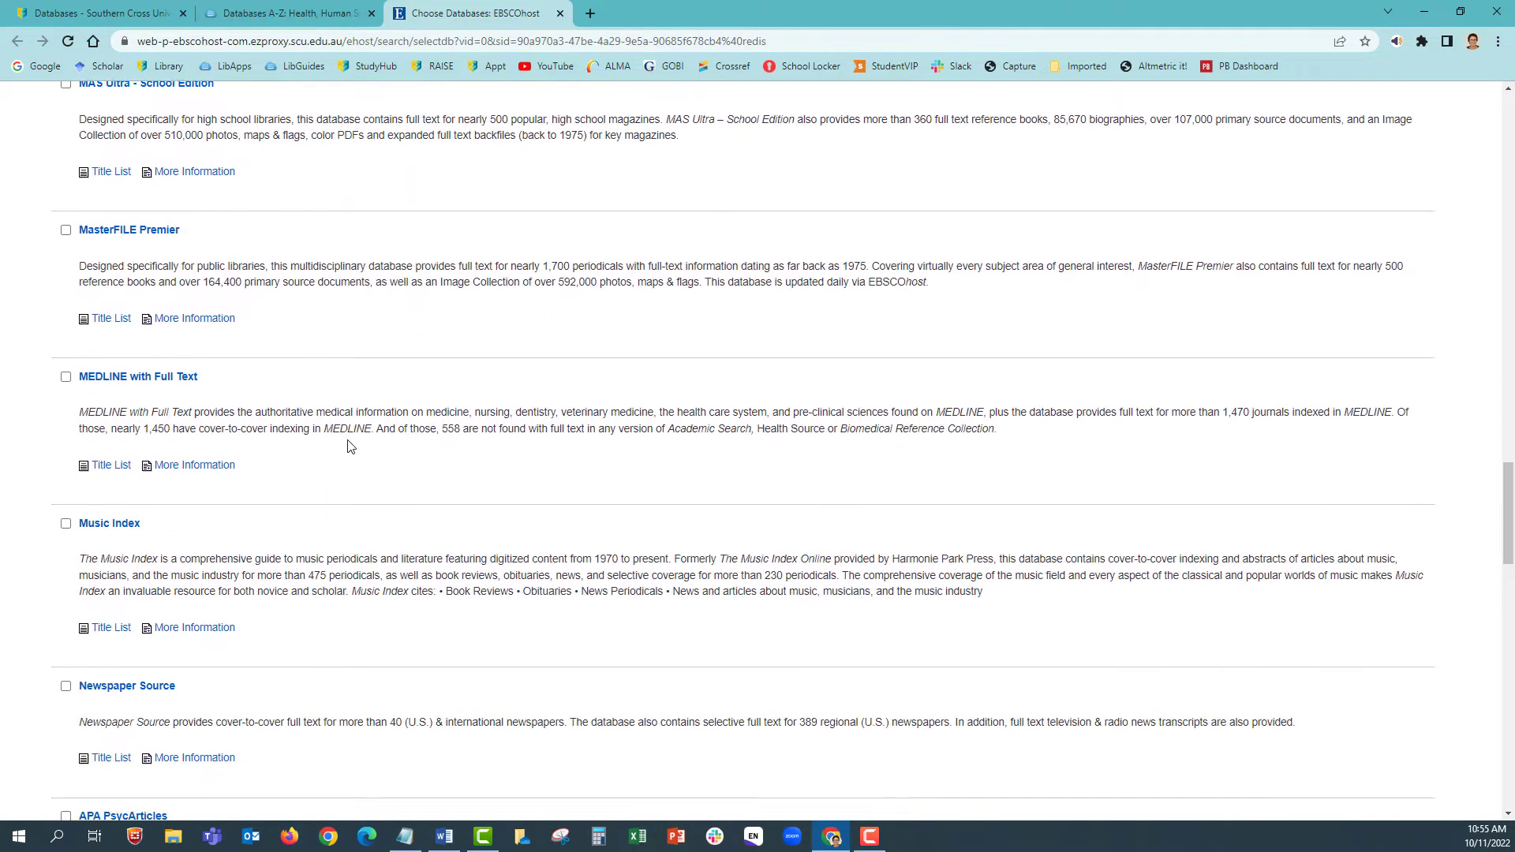
scroll(352, 483, "down", 1)
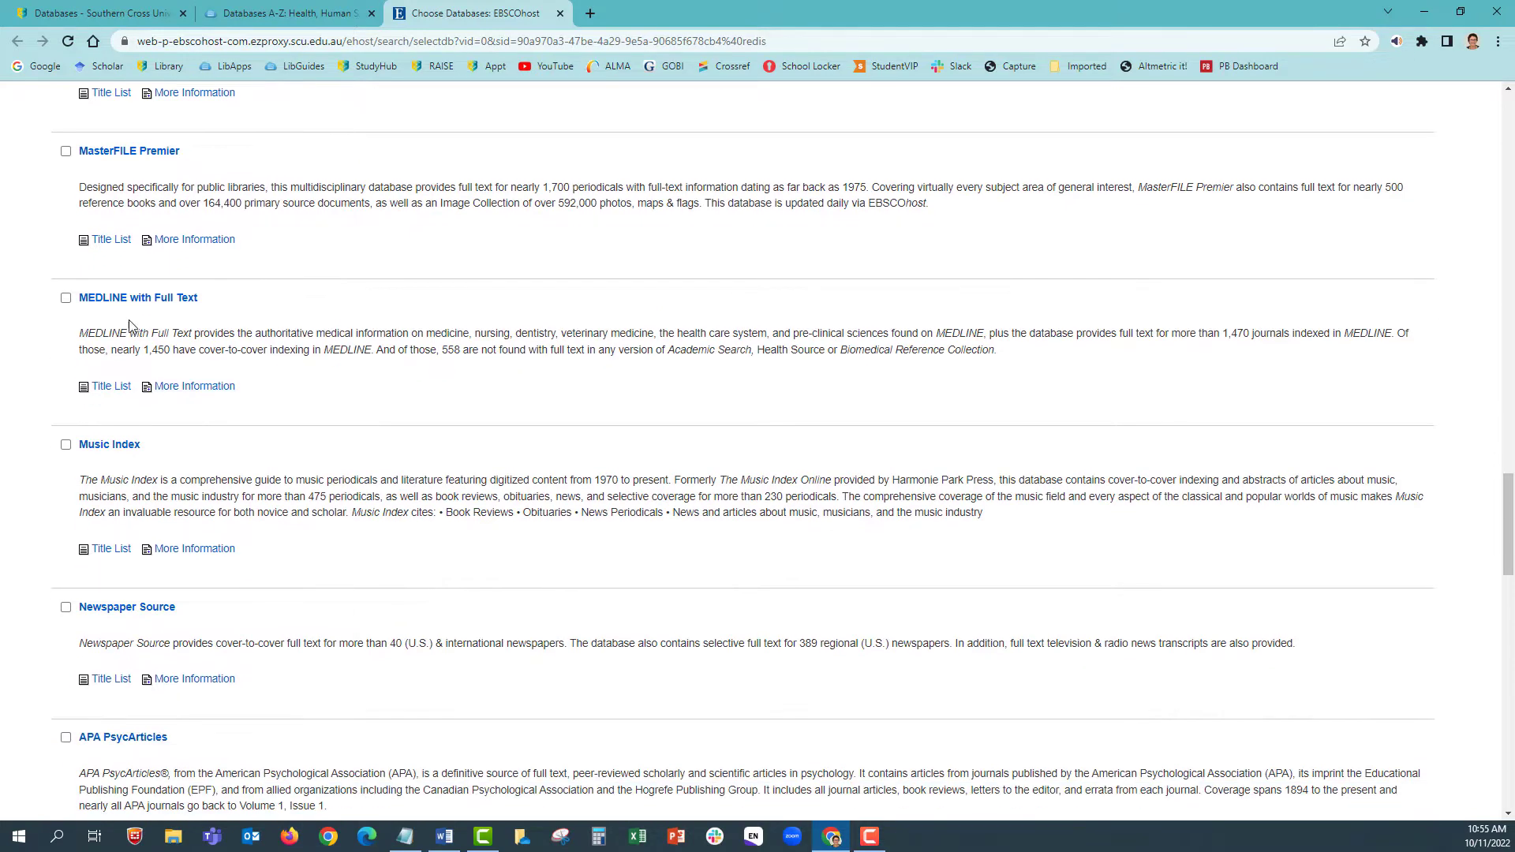
left_click(67, 298)
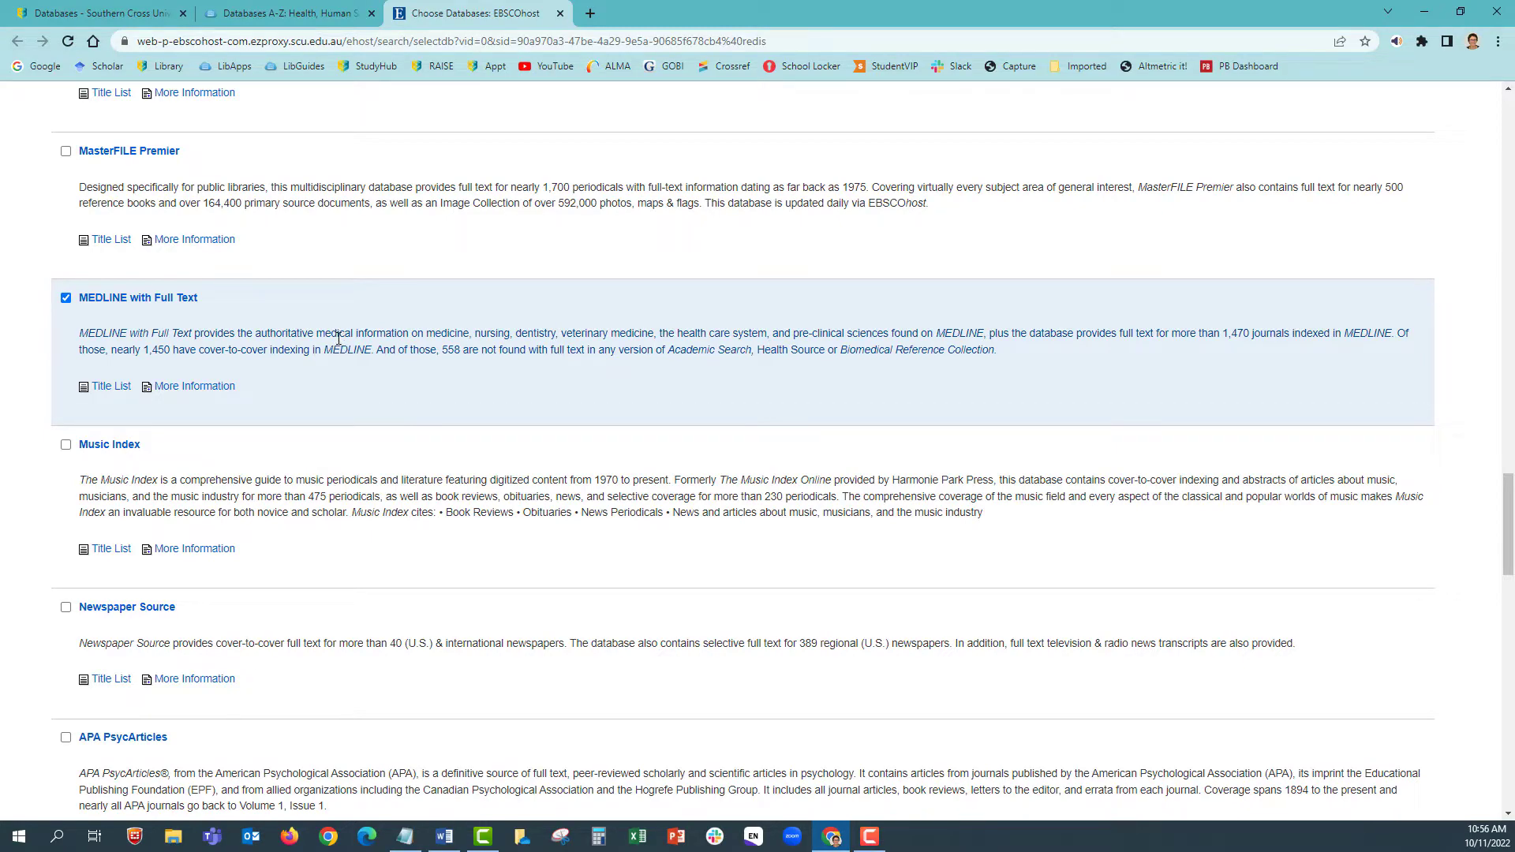
scroll(334, 344, "down", 20)
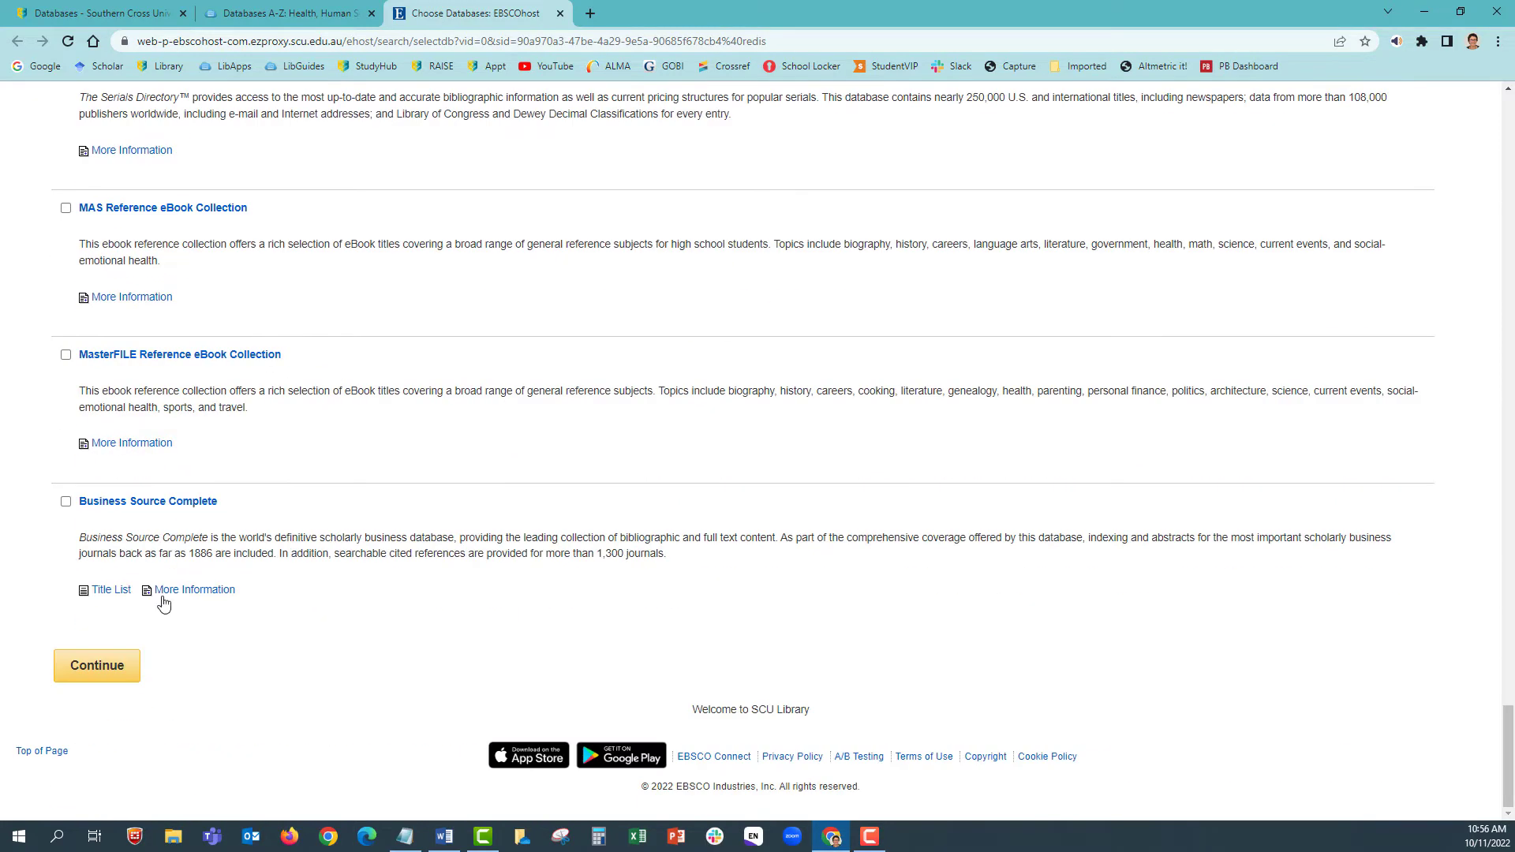
left_click(115, 673)
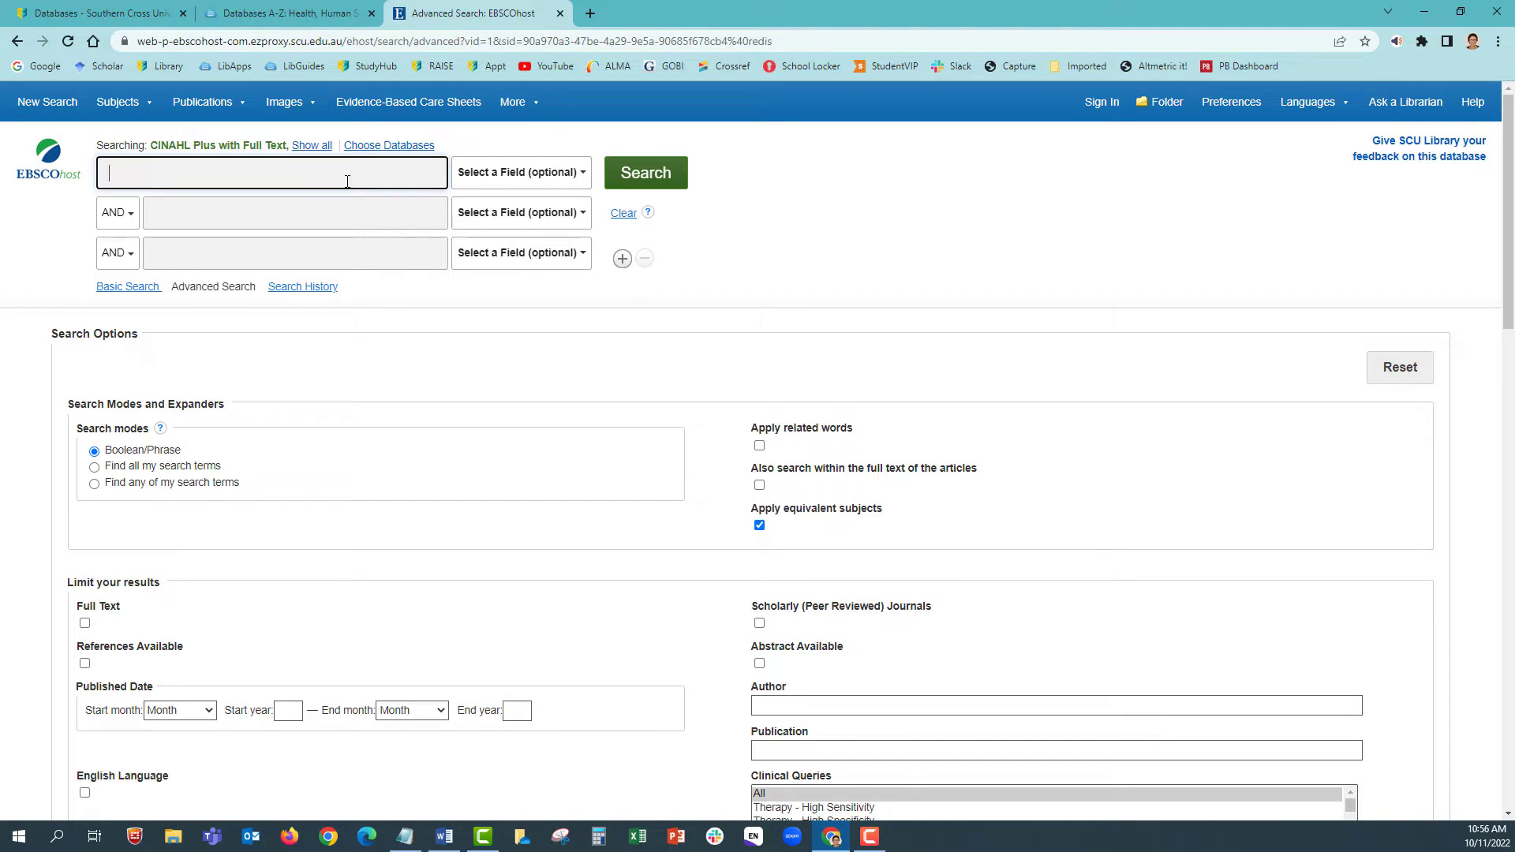
- Fill the three search rows with asthma*, nurs*, and role* OR educat* OR "self manag*" OR "self care" OR behaviour*
type("asthma*")
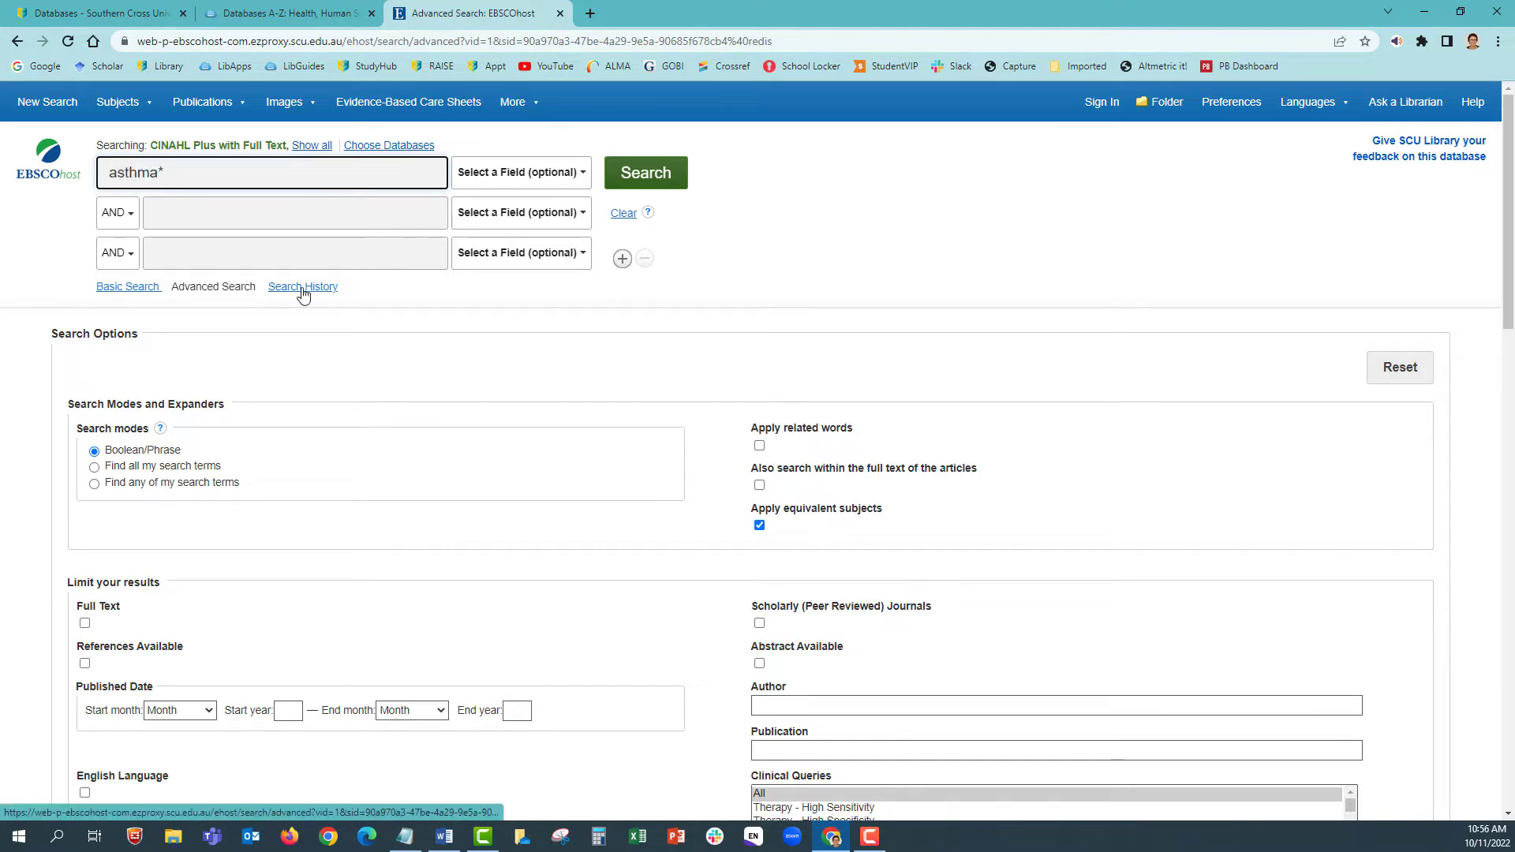
left_click(590, 290)
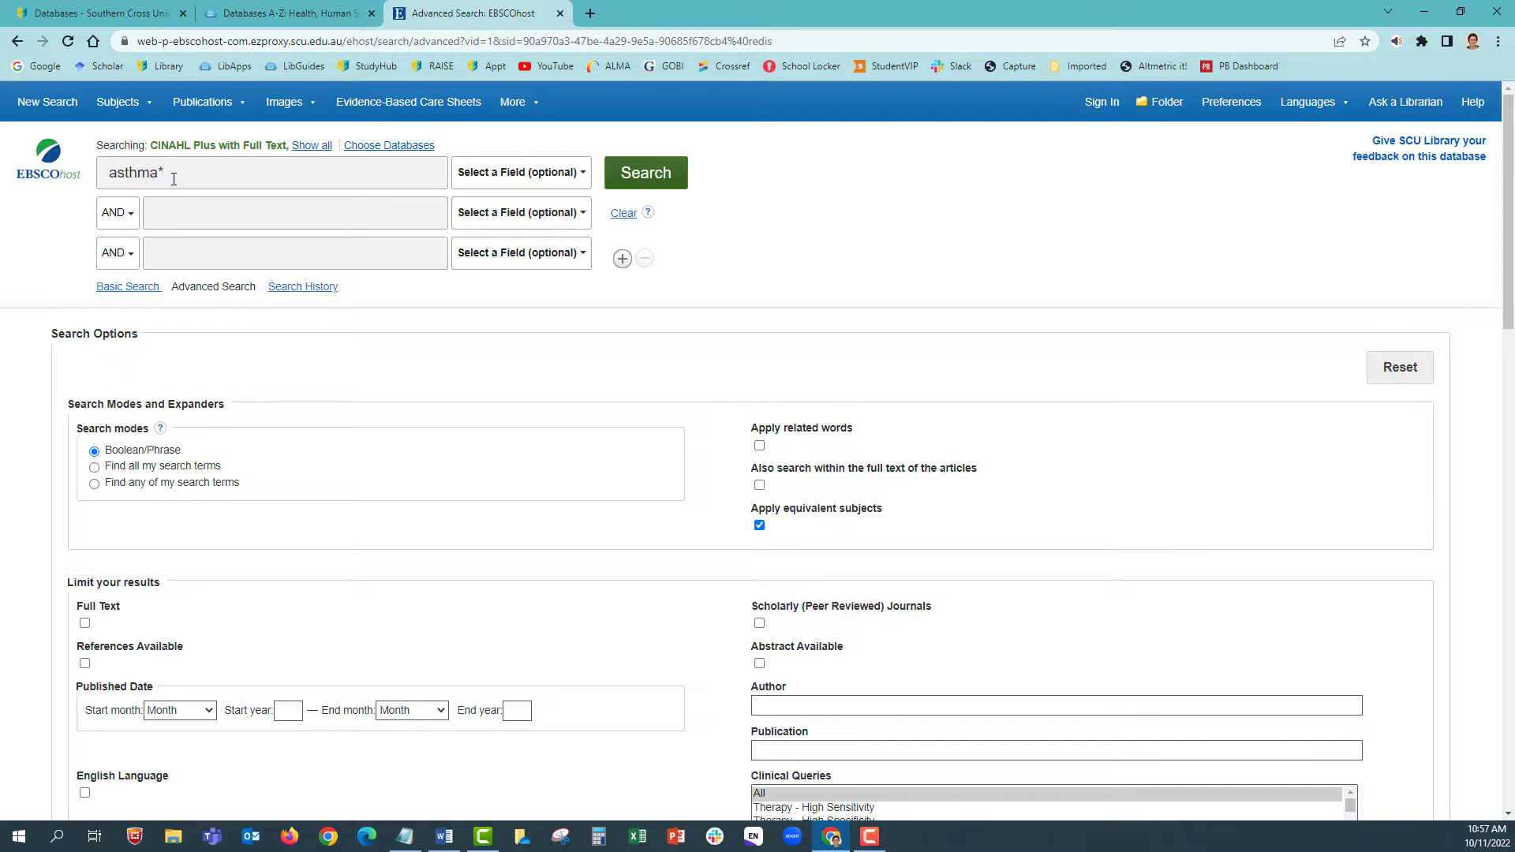
left_click(181, 215)
type("nurs*")
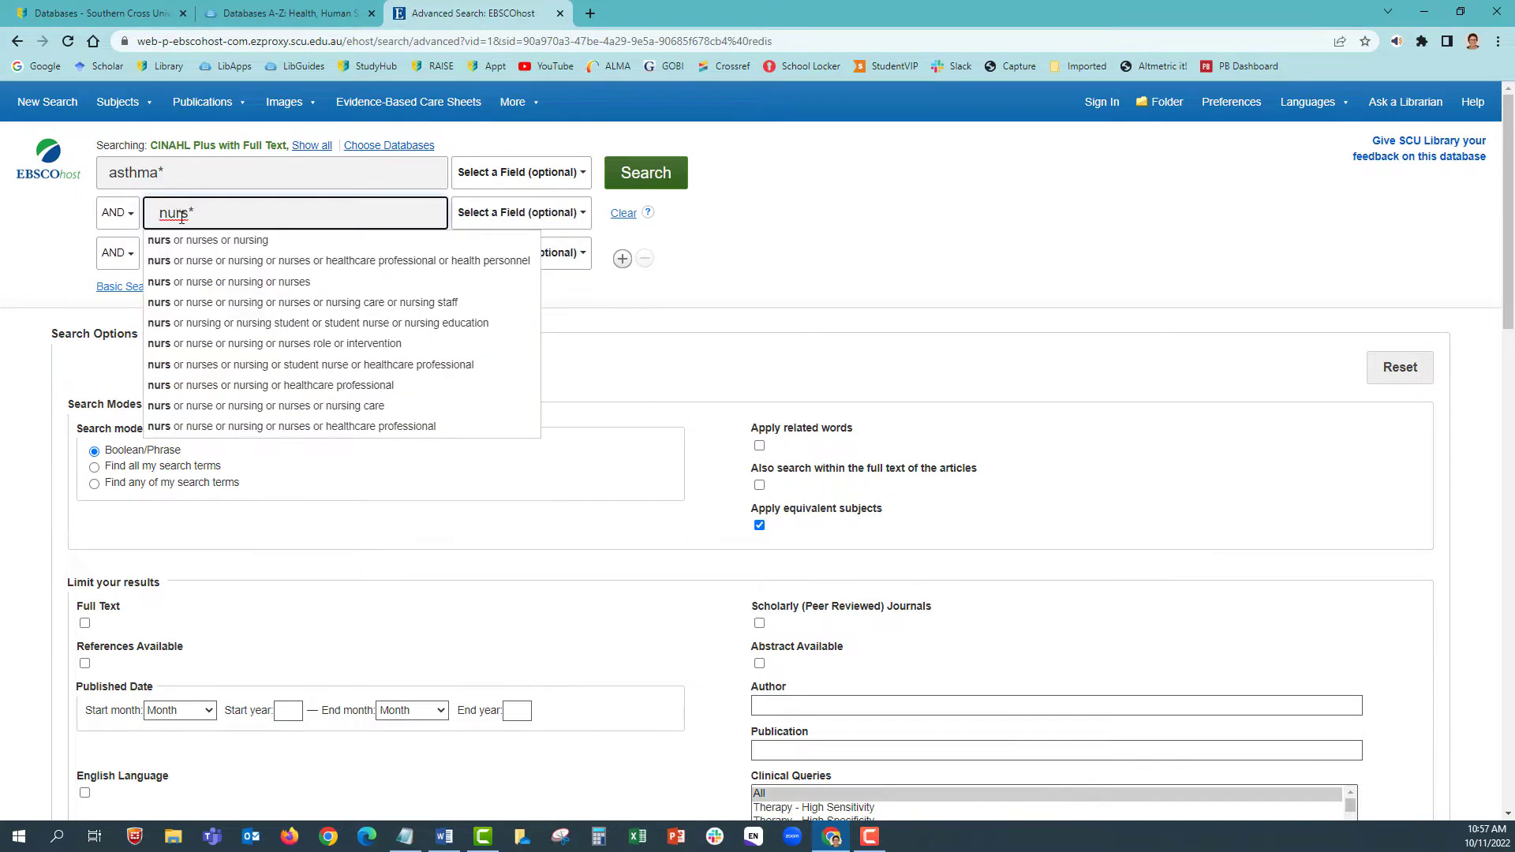
key("Delete")
left_click(570, 291)
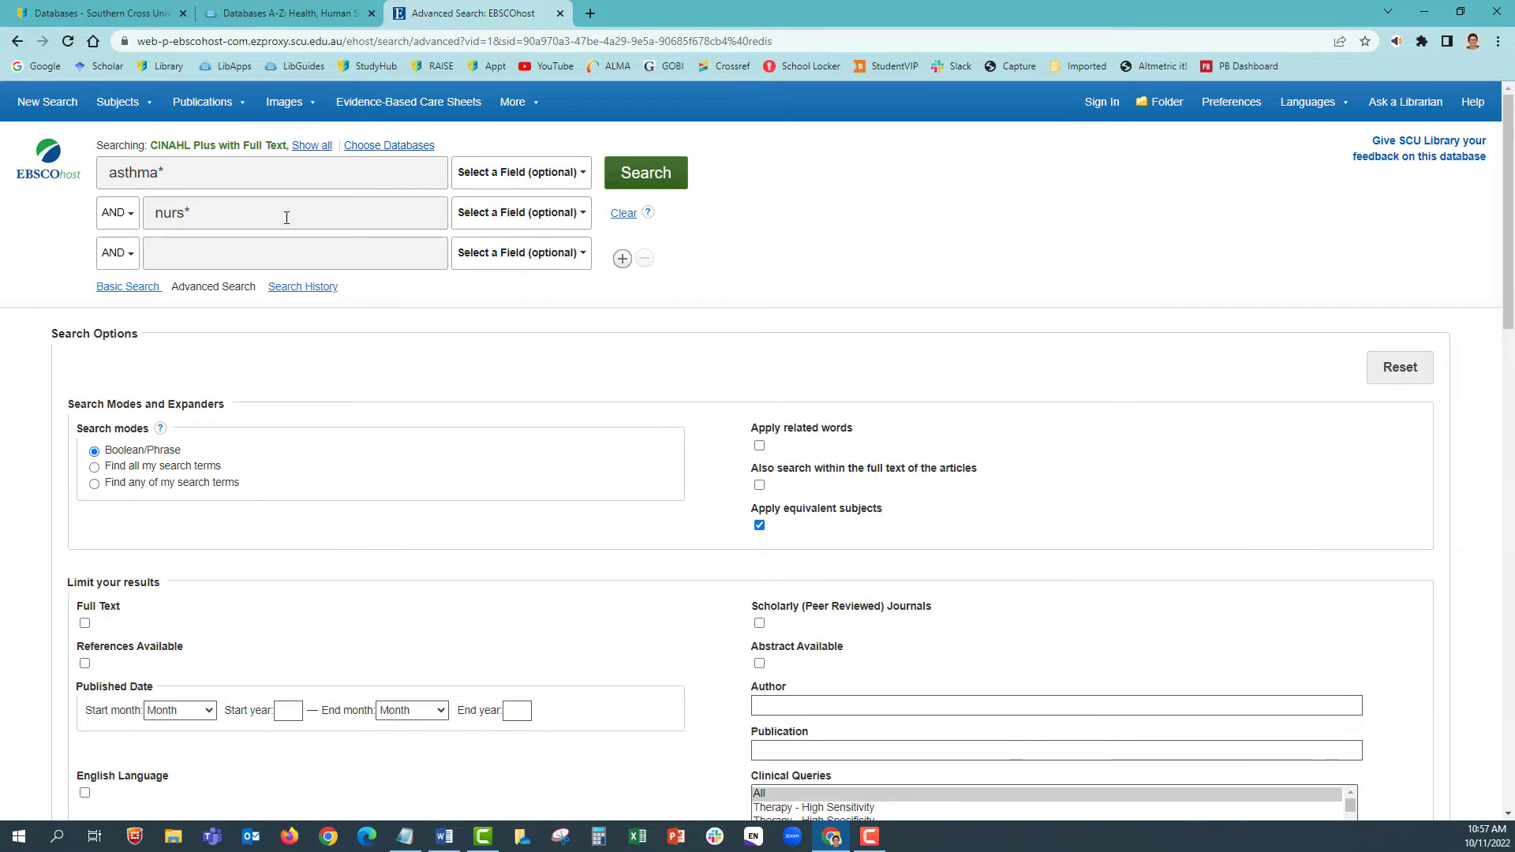
left_click(284, 252)
key("ctrl+v")
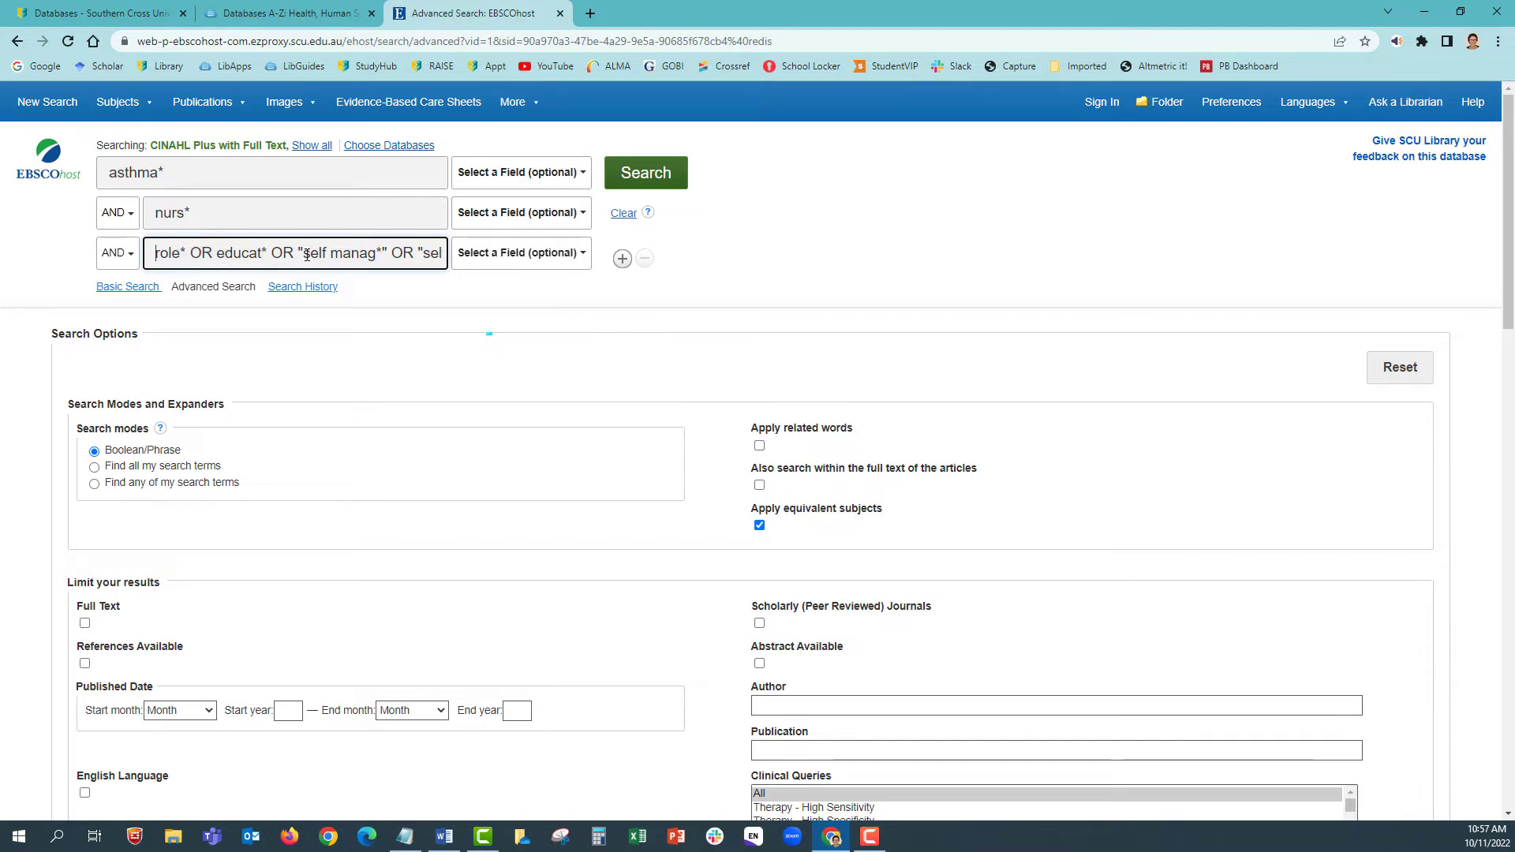
- Review the full string of alternative terms in the third search row, including the phrases in quotation marks
key("Right")
key("Right")
key("Right")
key("Right")
key("Right")
key("Right")
key("Right")
key("Right")
key("Right")
key("Right")
key("Right")
key("Right")
key("Right")
key("Right")
key("Right")
key("Right")
key("Right")
key("Right")
key("Right")
key("Right")
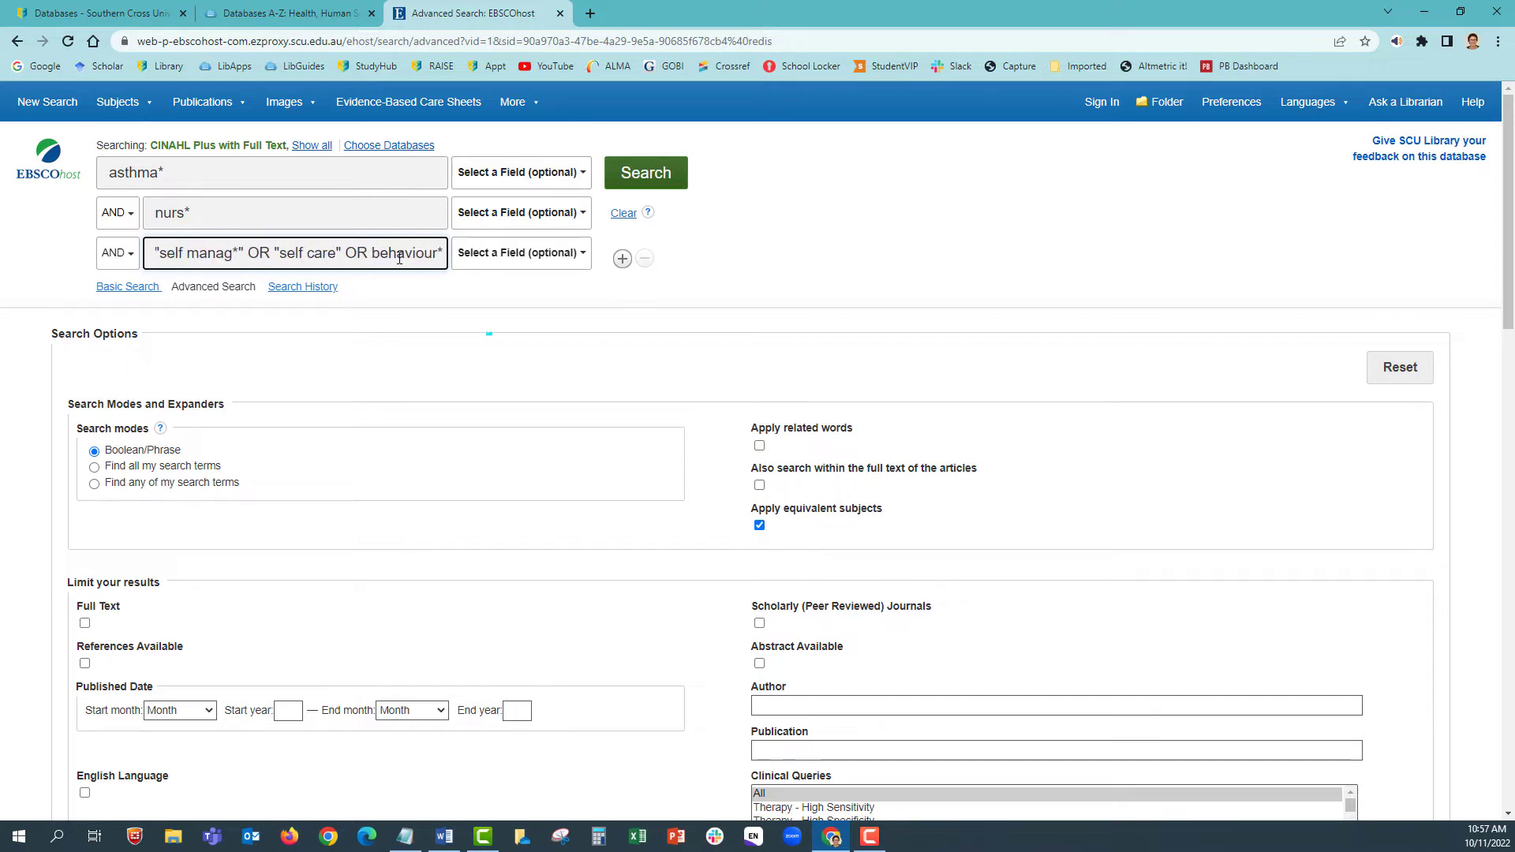
key("Home")
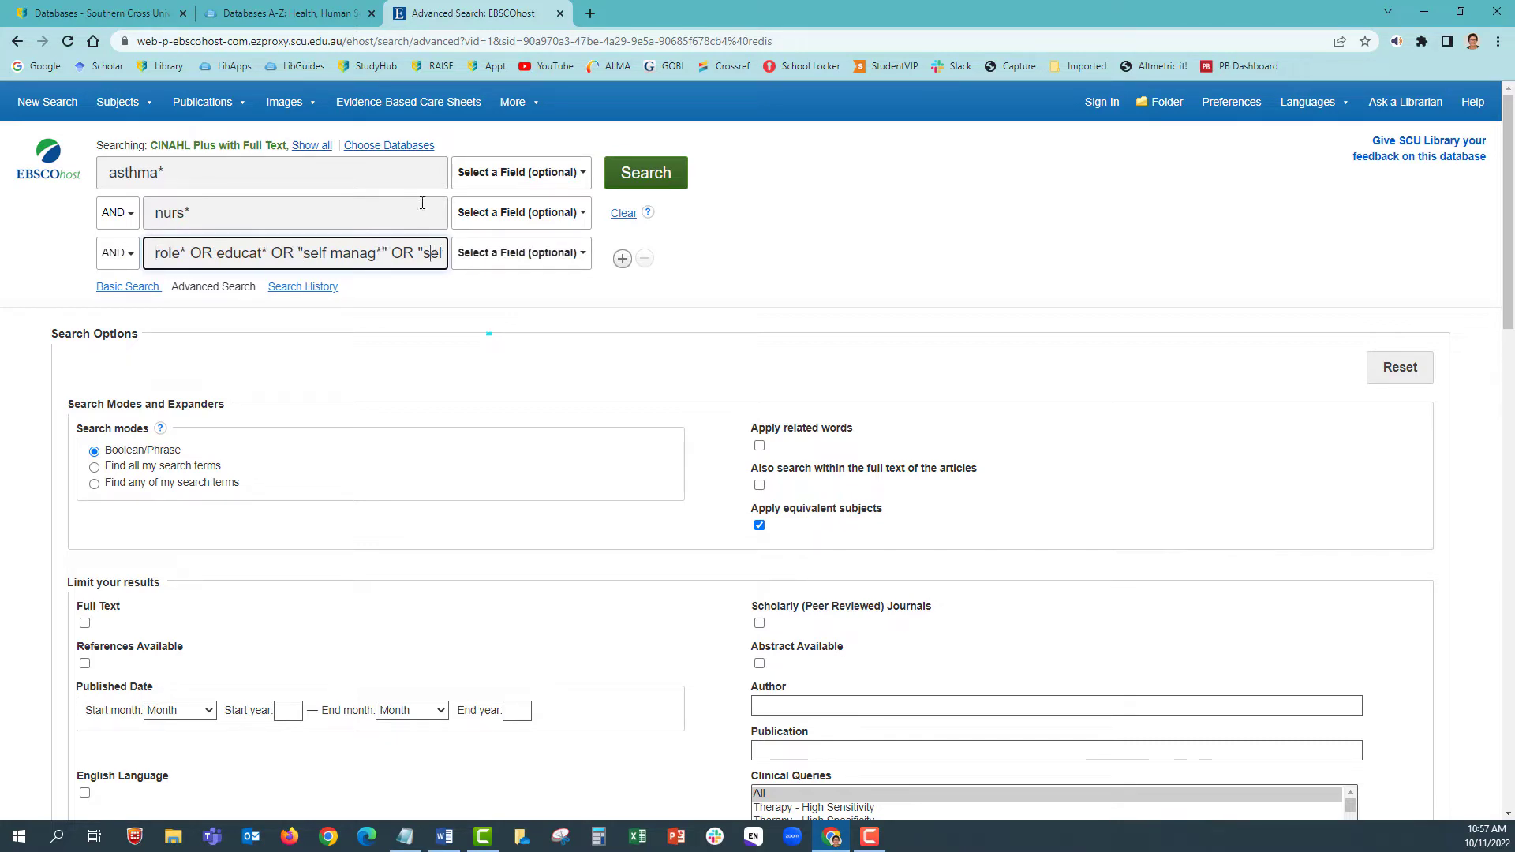
key("Right")
key("Right")
key("Right")
key("Right")
key("Right")
key("Right")
key("Right")
key("Right")
key("Right")
key("Right")
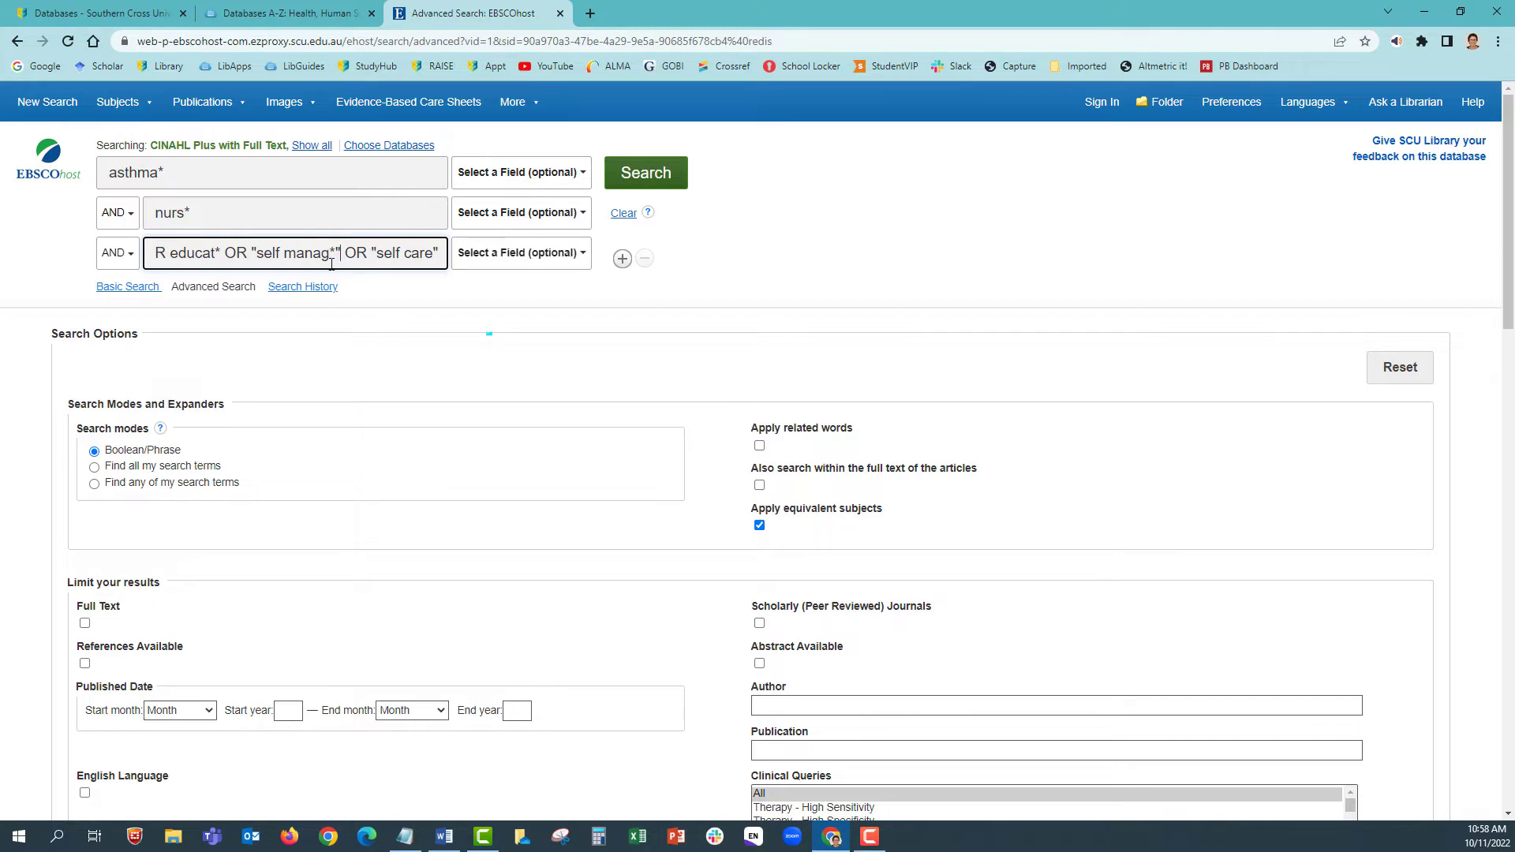
left_click(110, 309)
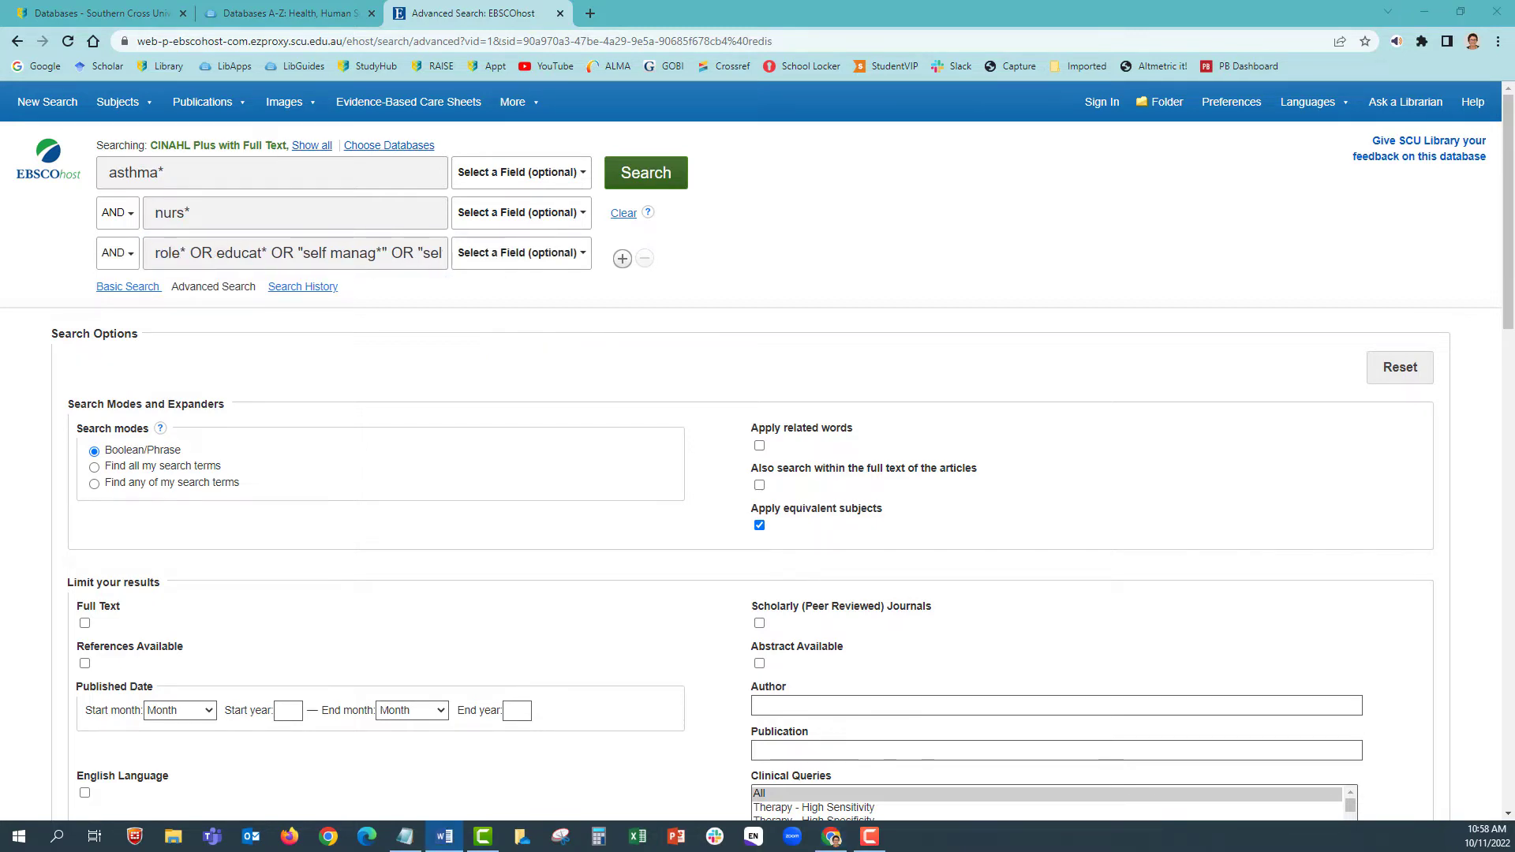
- Check the available search options and run the advanced search with the three rows combined by AND
scroll(426, 307, "down", 6)
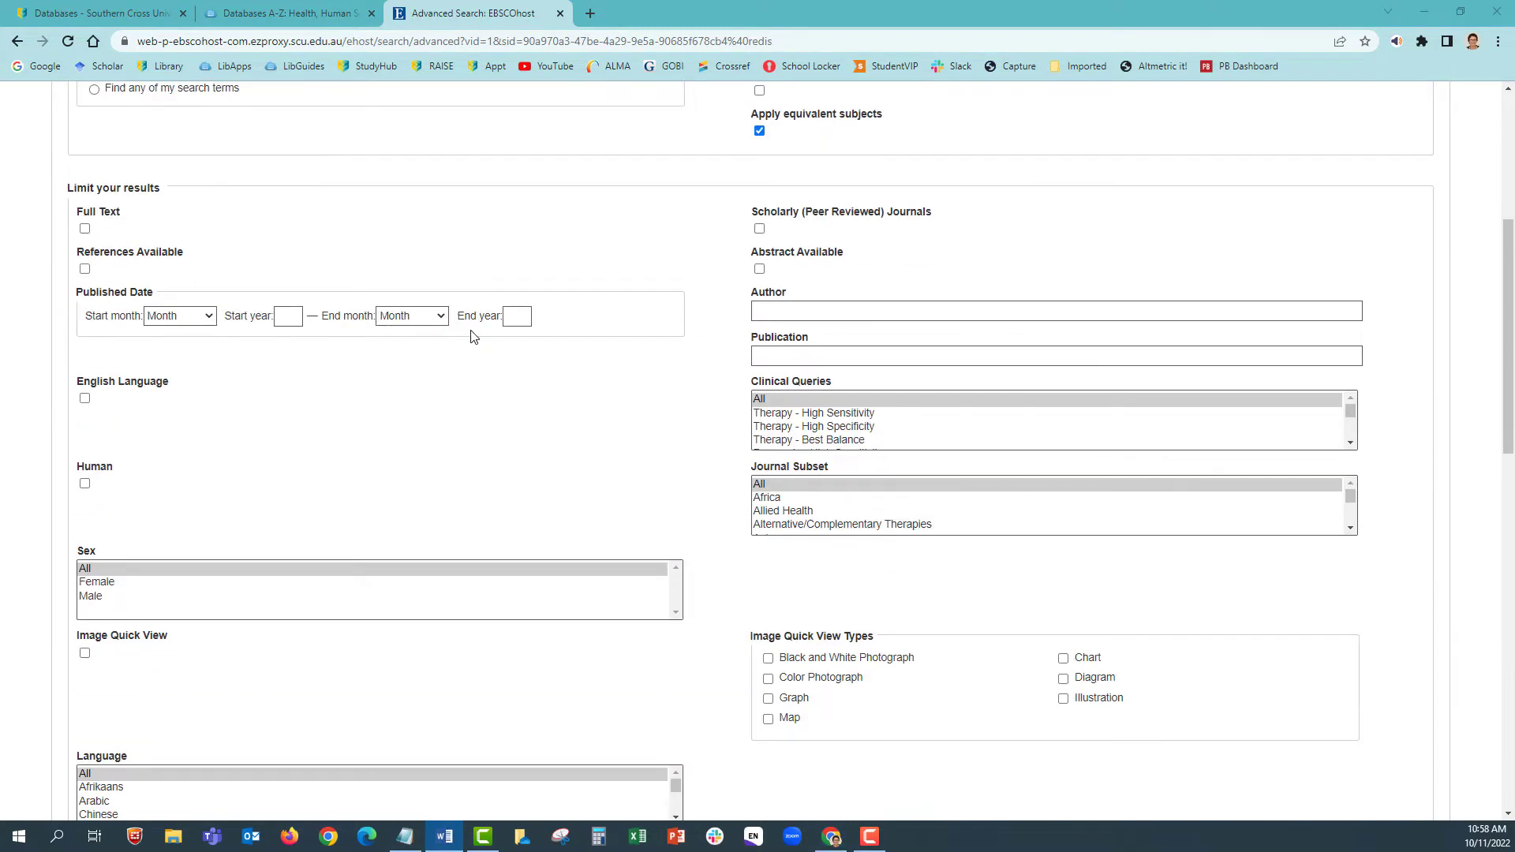
scroll(487, 349, "down", 4)
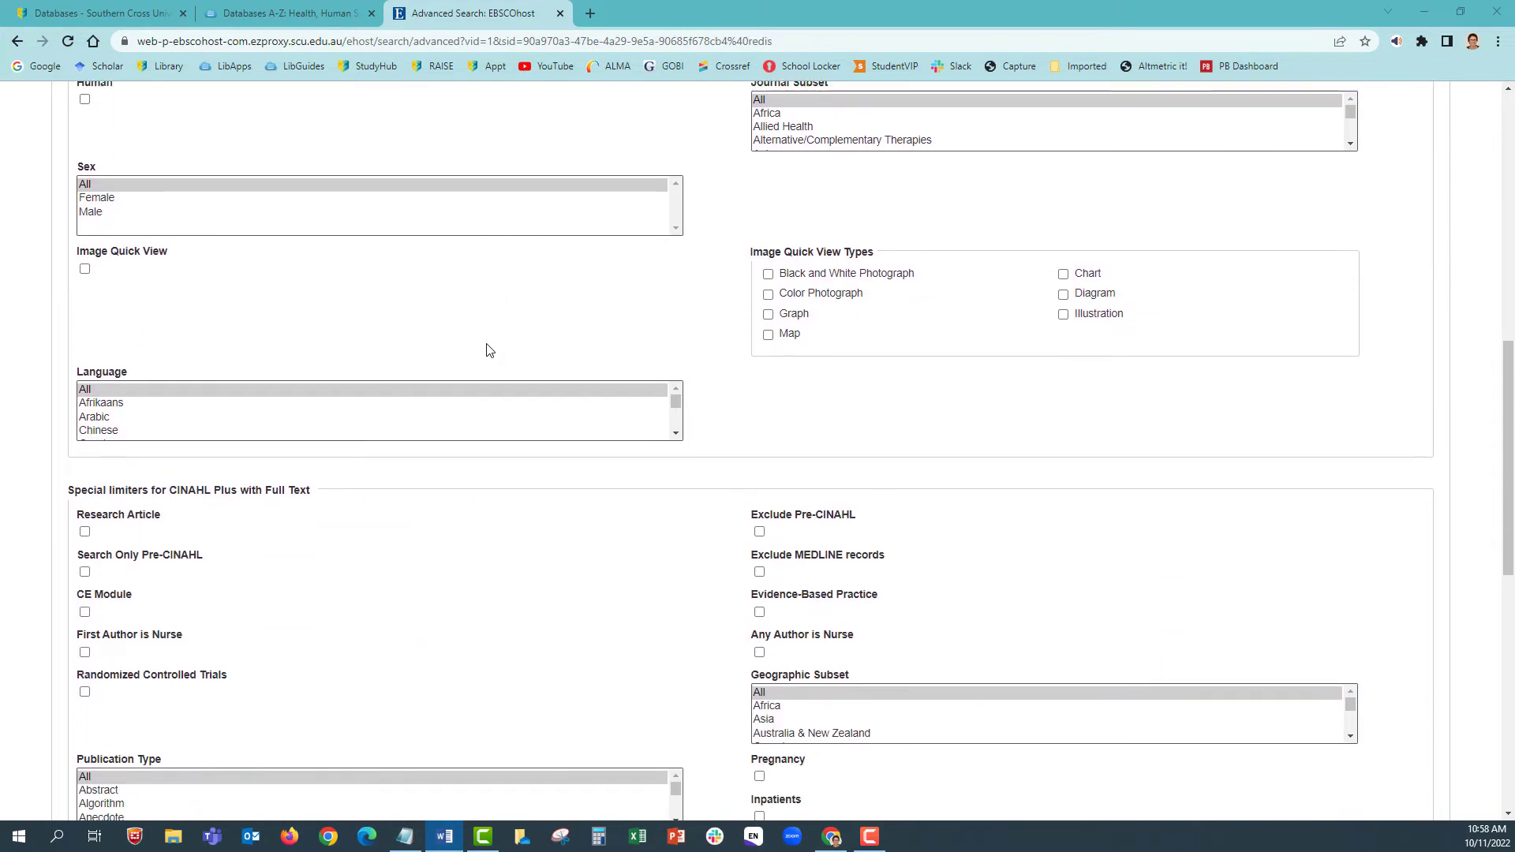
scroll(487, 350, "up", 5)
scroll(487, 349, "up", 6)
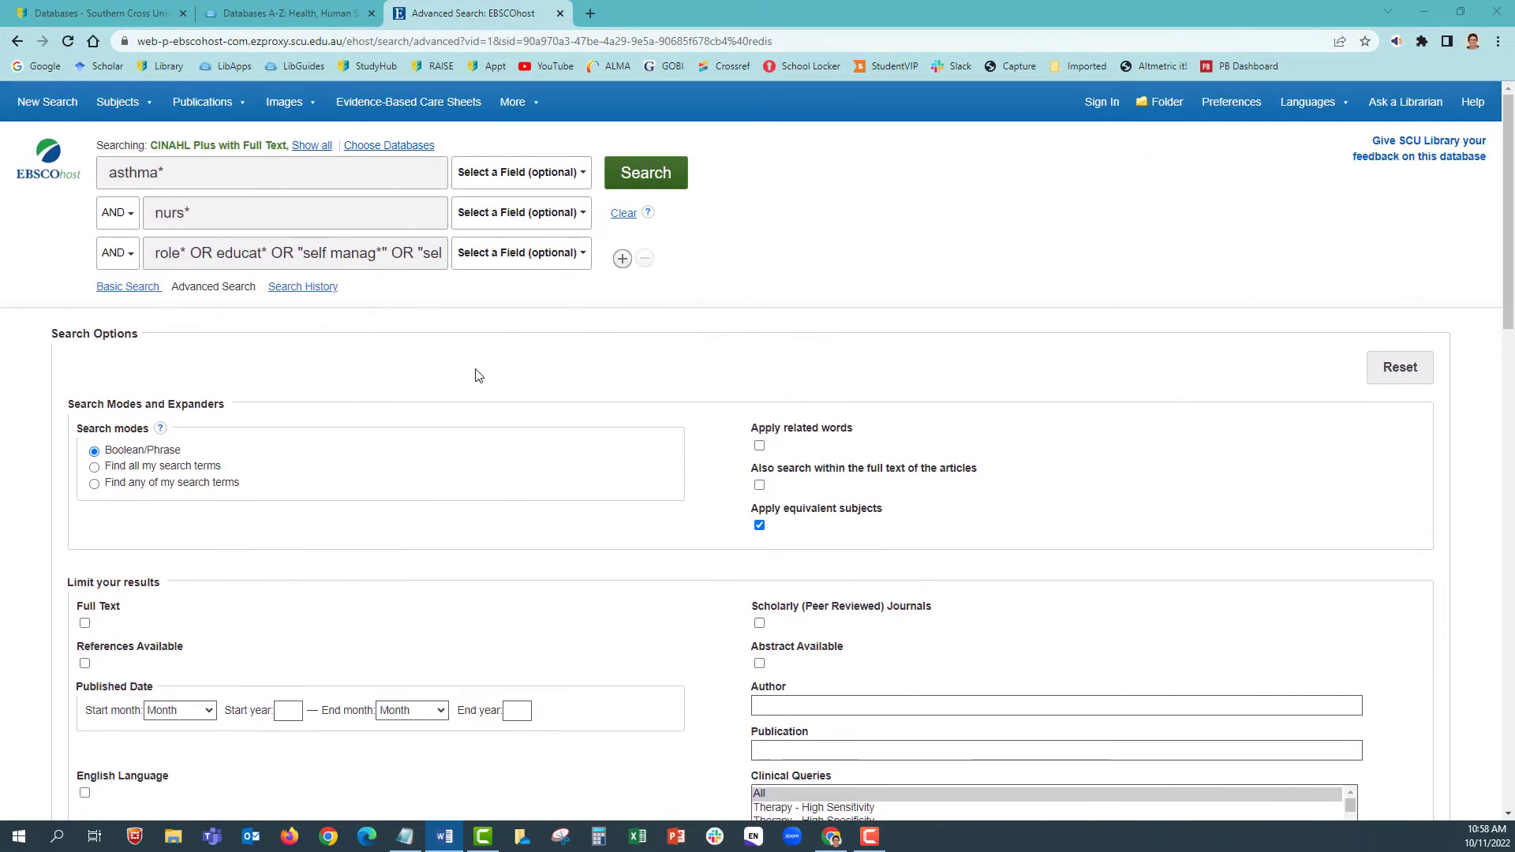
left_click(659, 183)
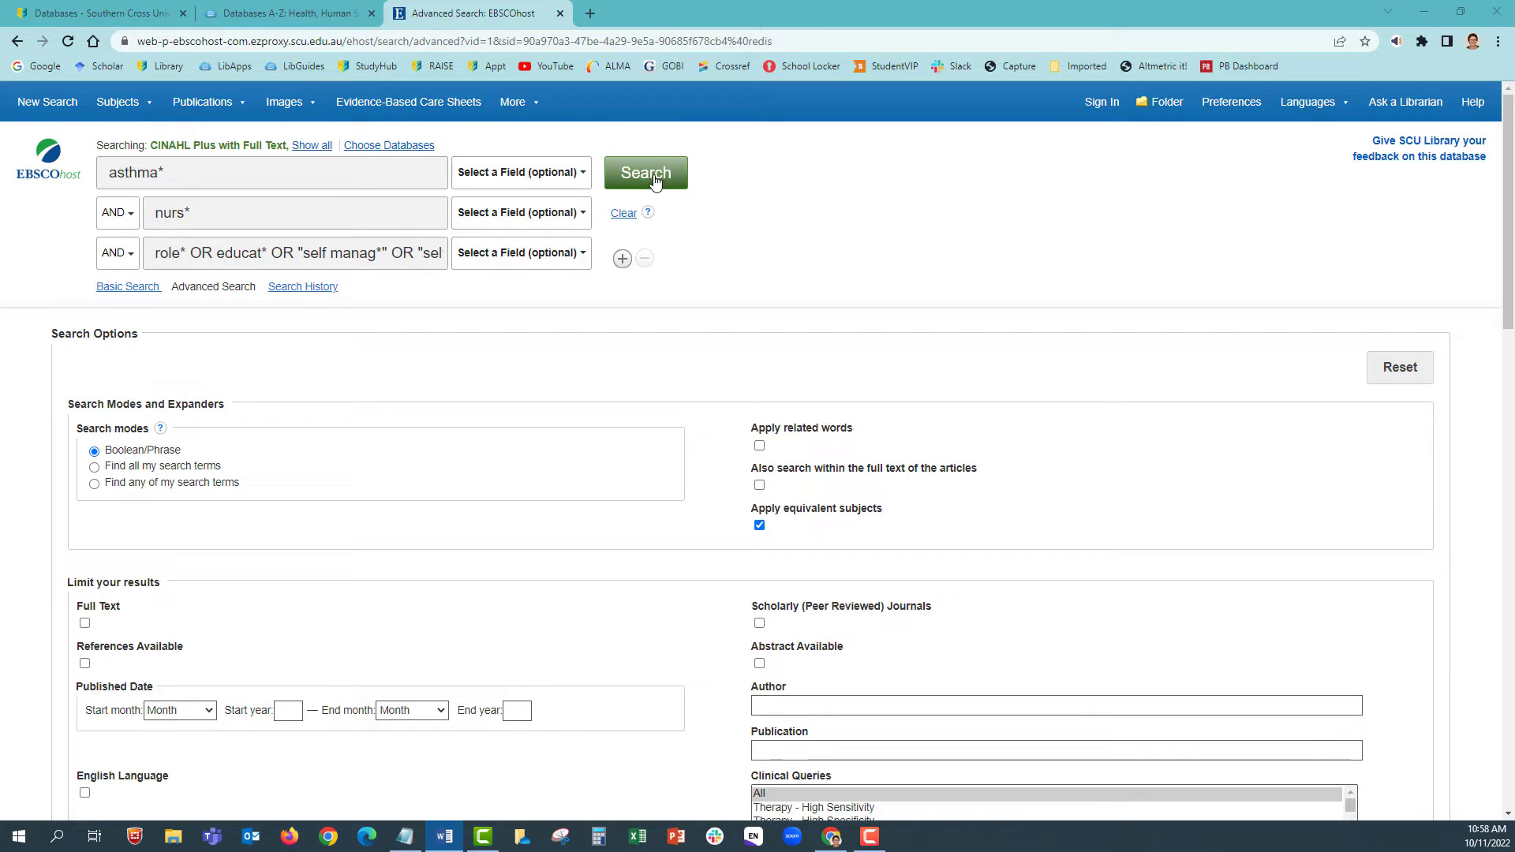
left_click(655, 183)
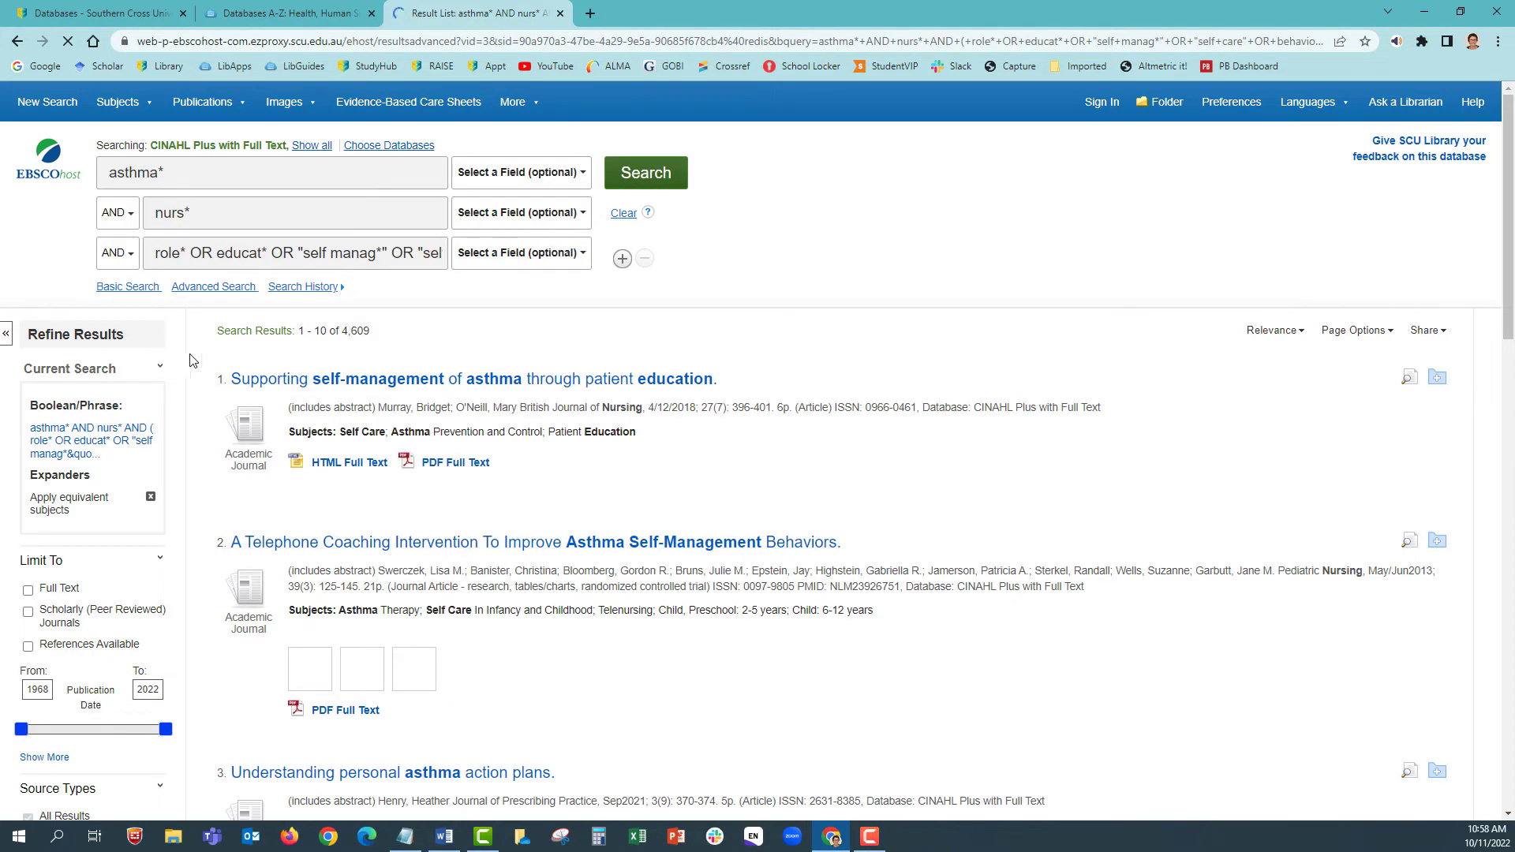
- Limit the search results to publication dates starting from 2017
scroll(158, 359, "down", 4)
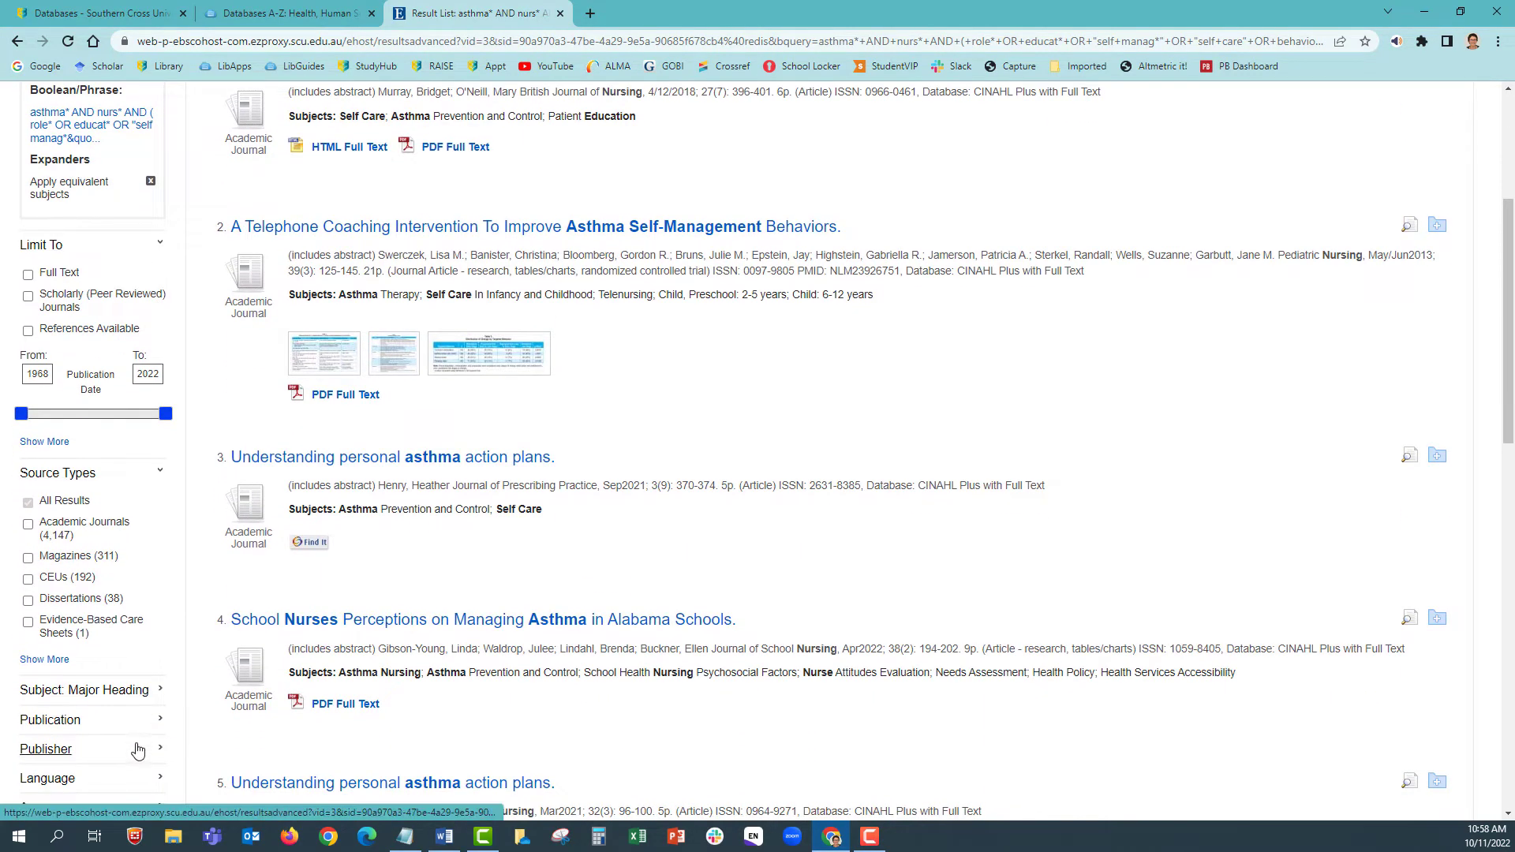
scroll(134, 523, "down", 3)
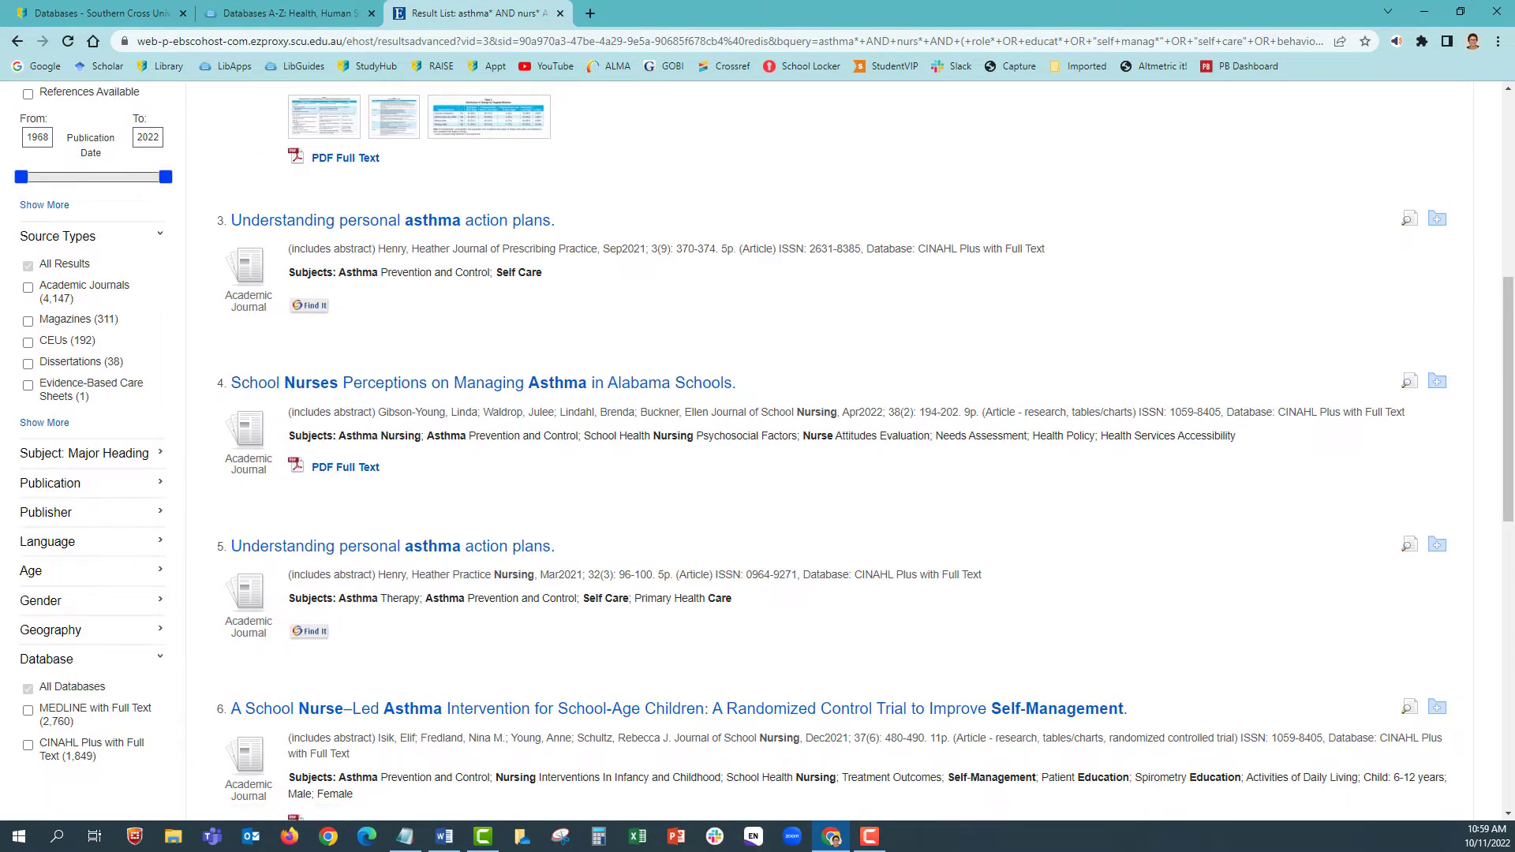
scroll(180, 285, "up", 3)
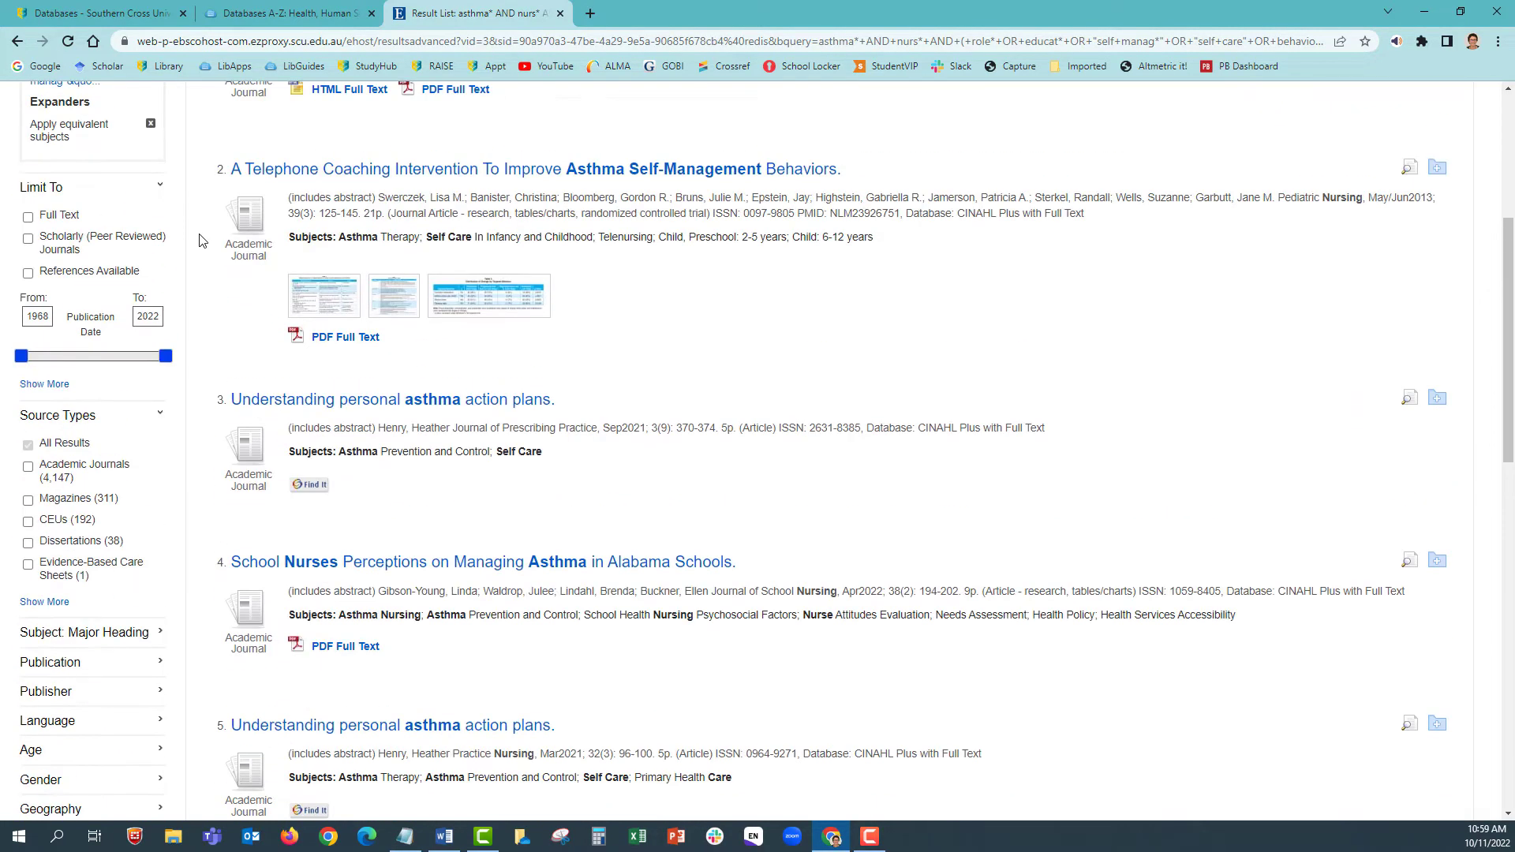
scroll(173, 320, "up", 3)
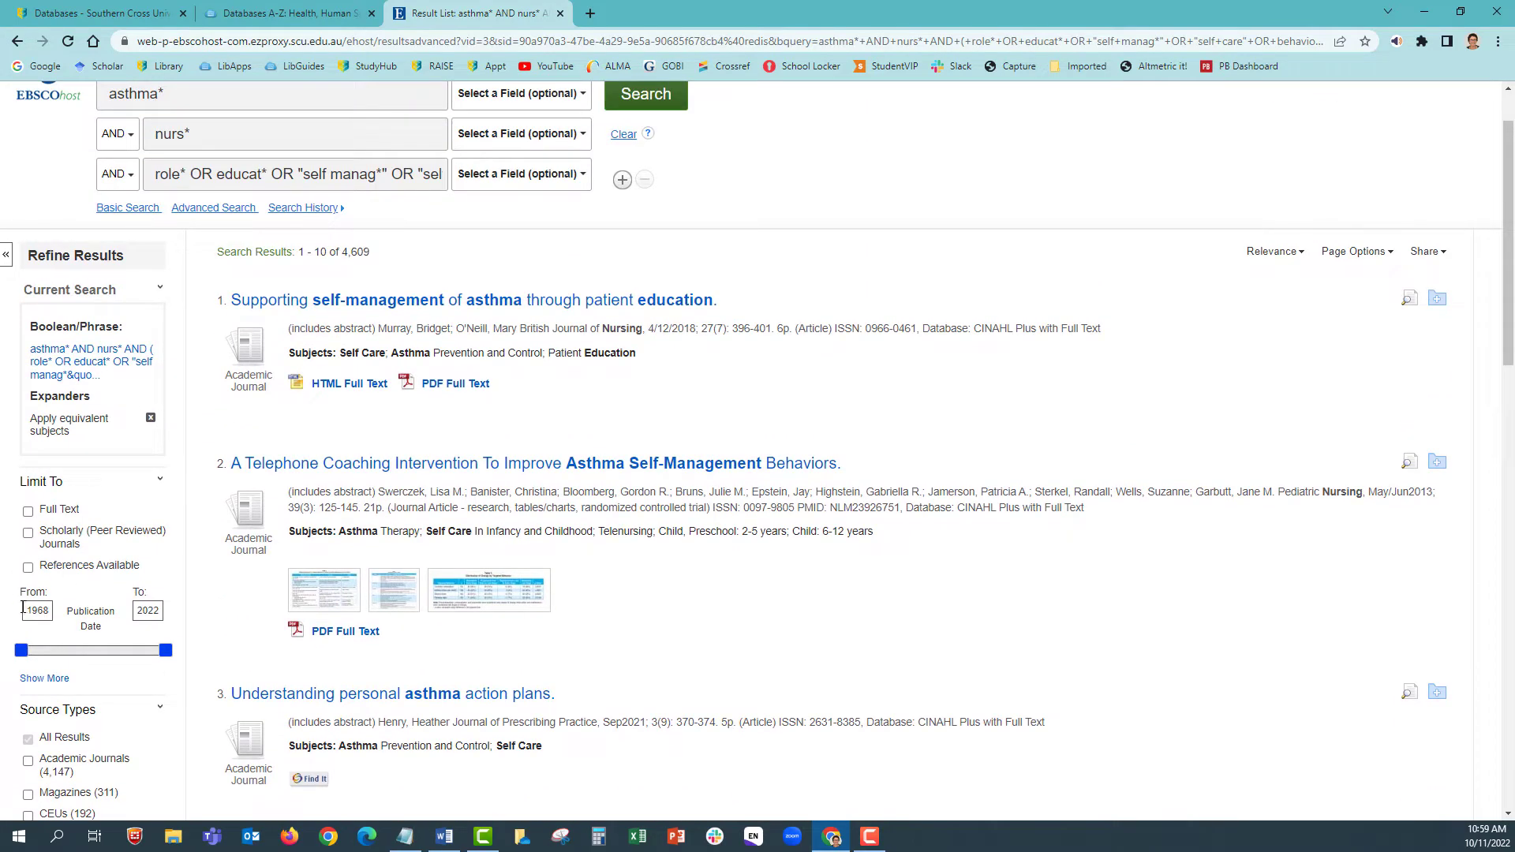
left_click_drag(22, 609, 57, 620)
type("2017")
left_click(144, 612)
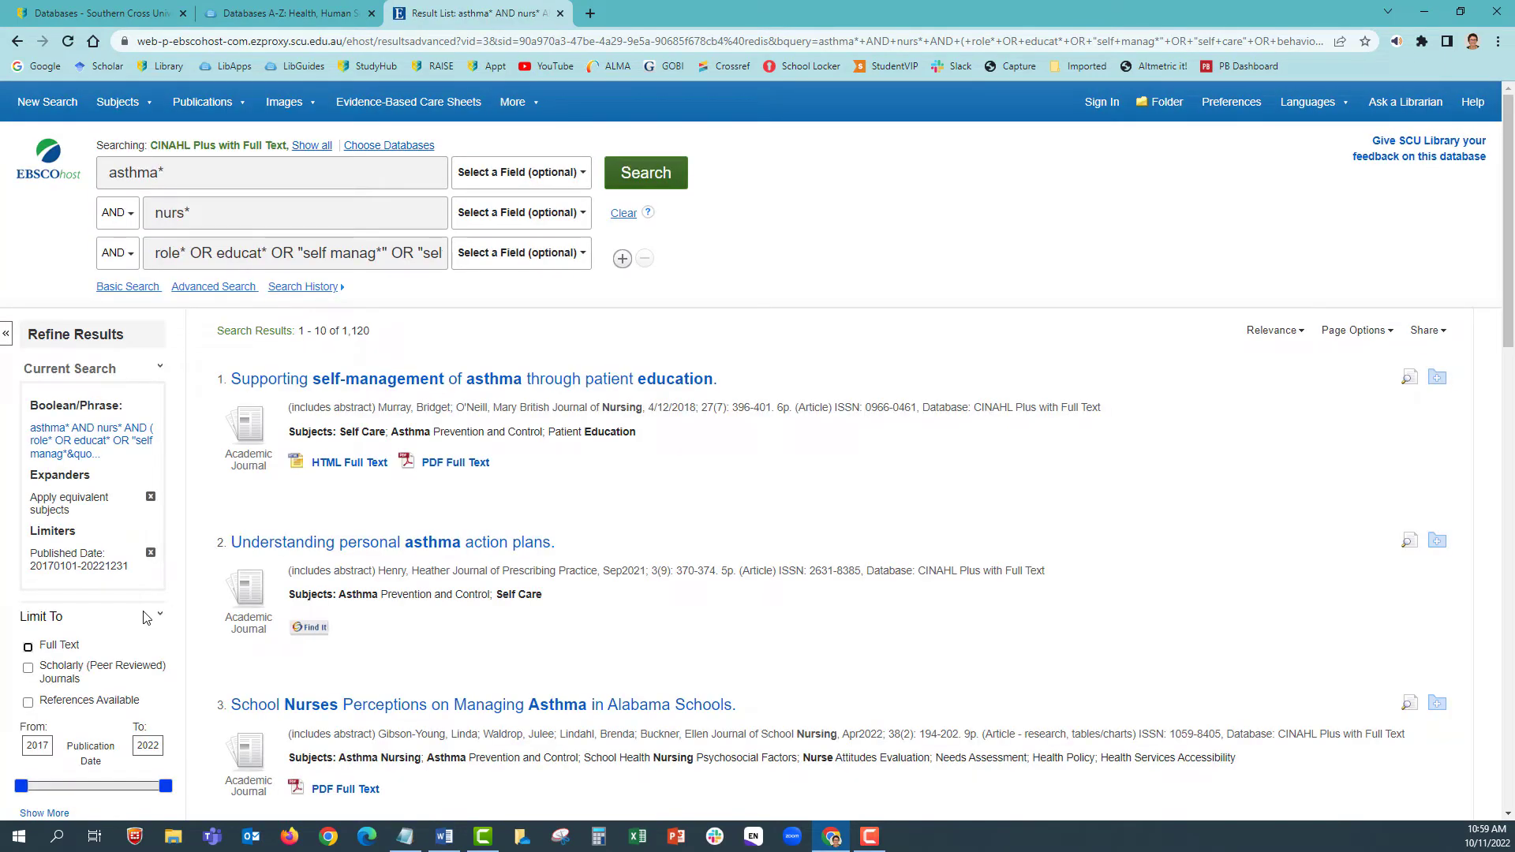
- Open the full set of limiters for the results and review the special limiters for CINAHL Plus and MEDLINE with Full Text
scroll(147, 619, "down", 3)
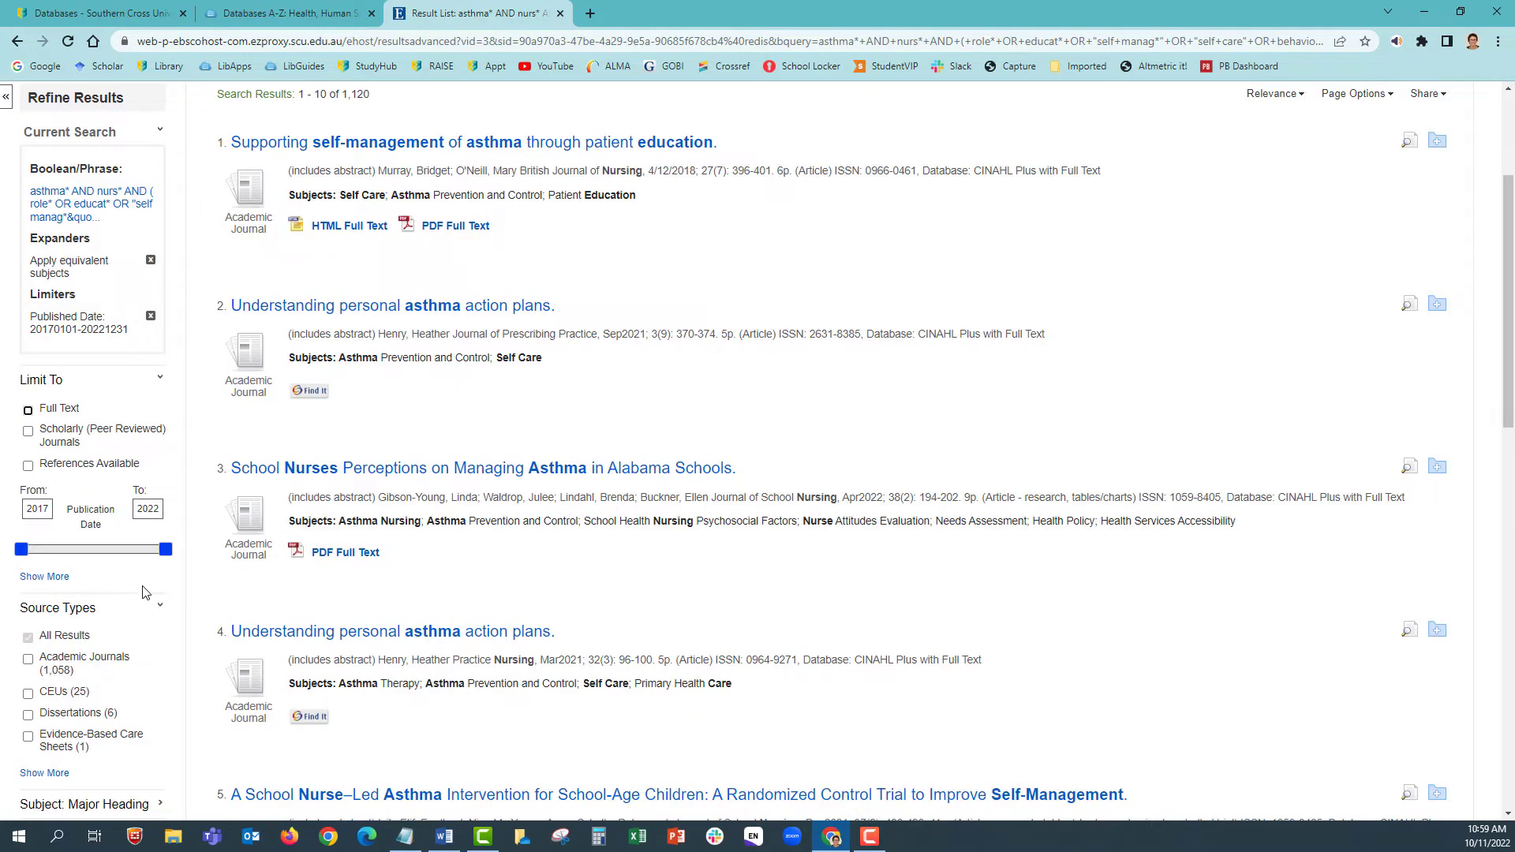
scroll(146, 592, "down", 1)
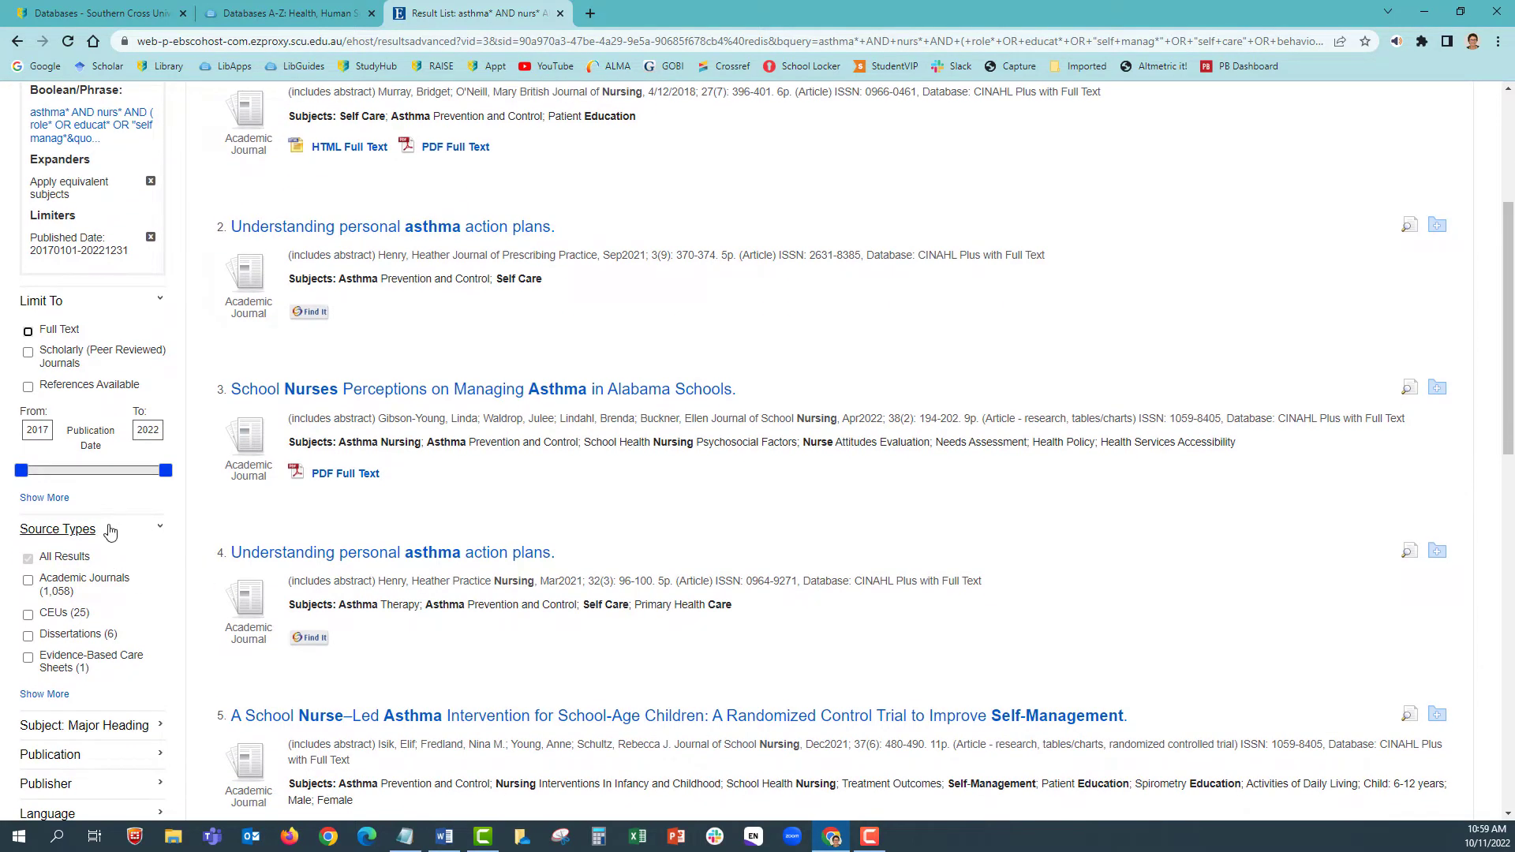
left_click(43, 498)
scroll(695, 422, "down", 2)
scroll(694, 422, "down", 3)
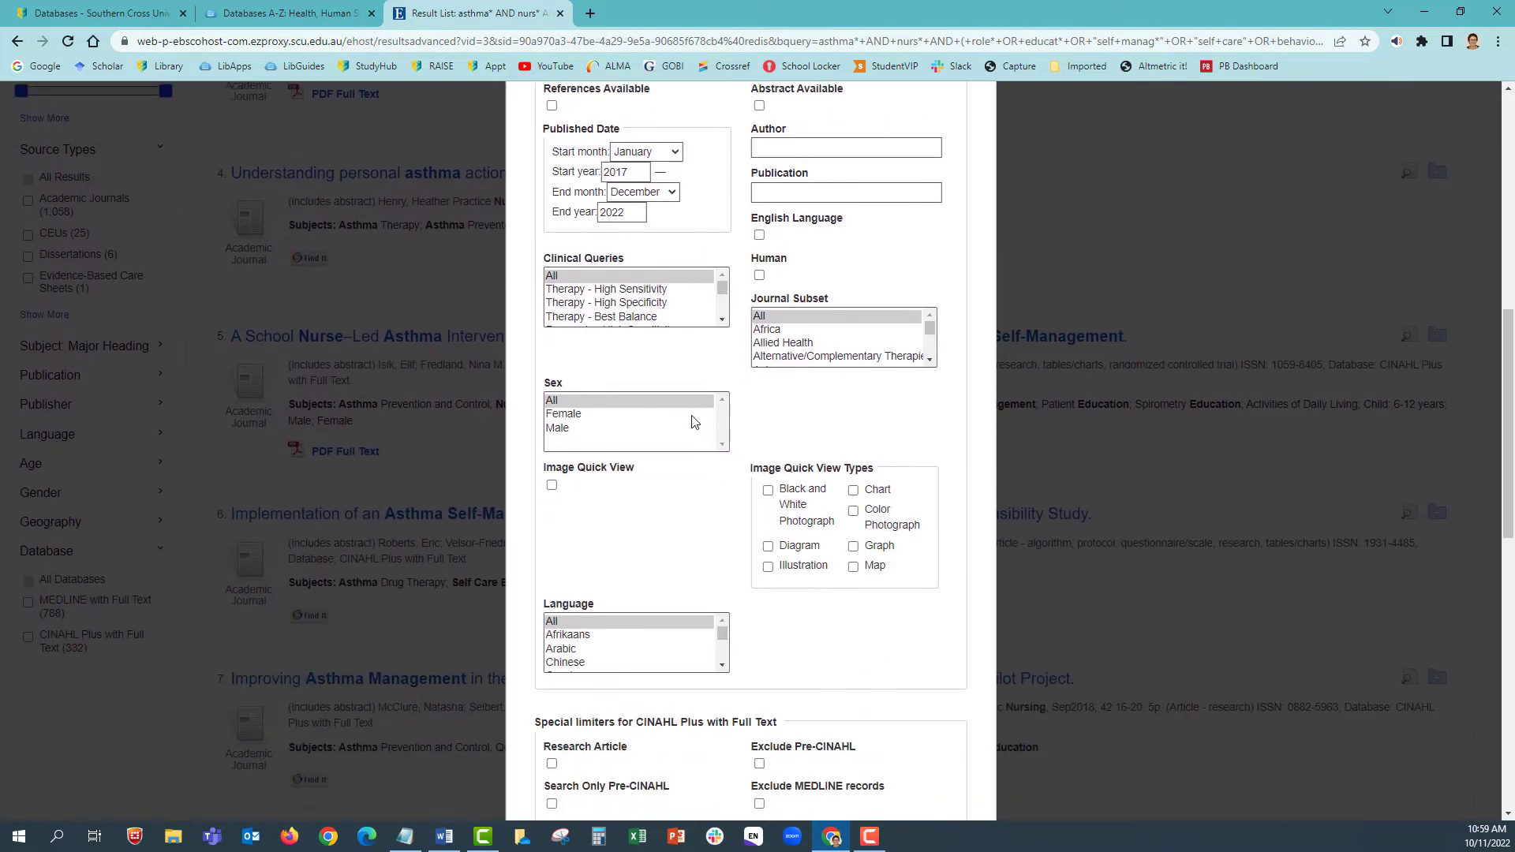
scroll(683, 446, "down", 2)
scroll(683, 446, "down", 5)
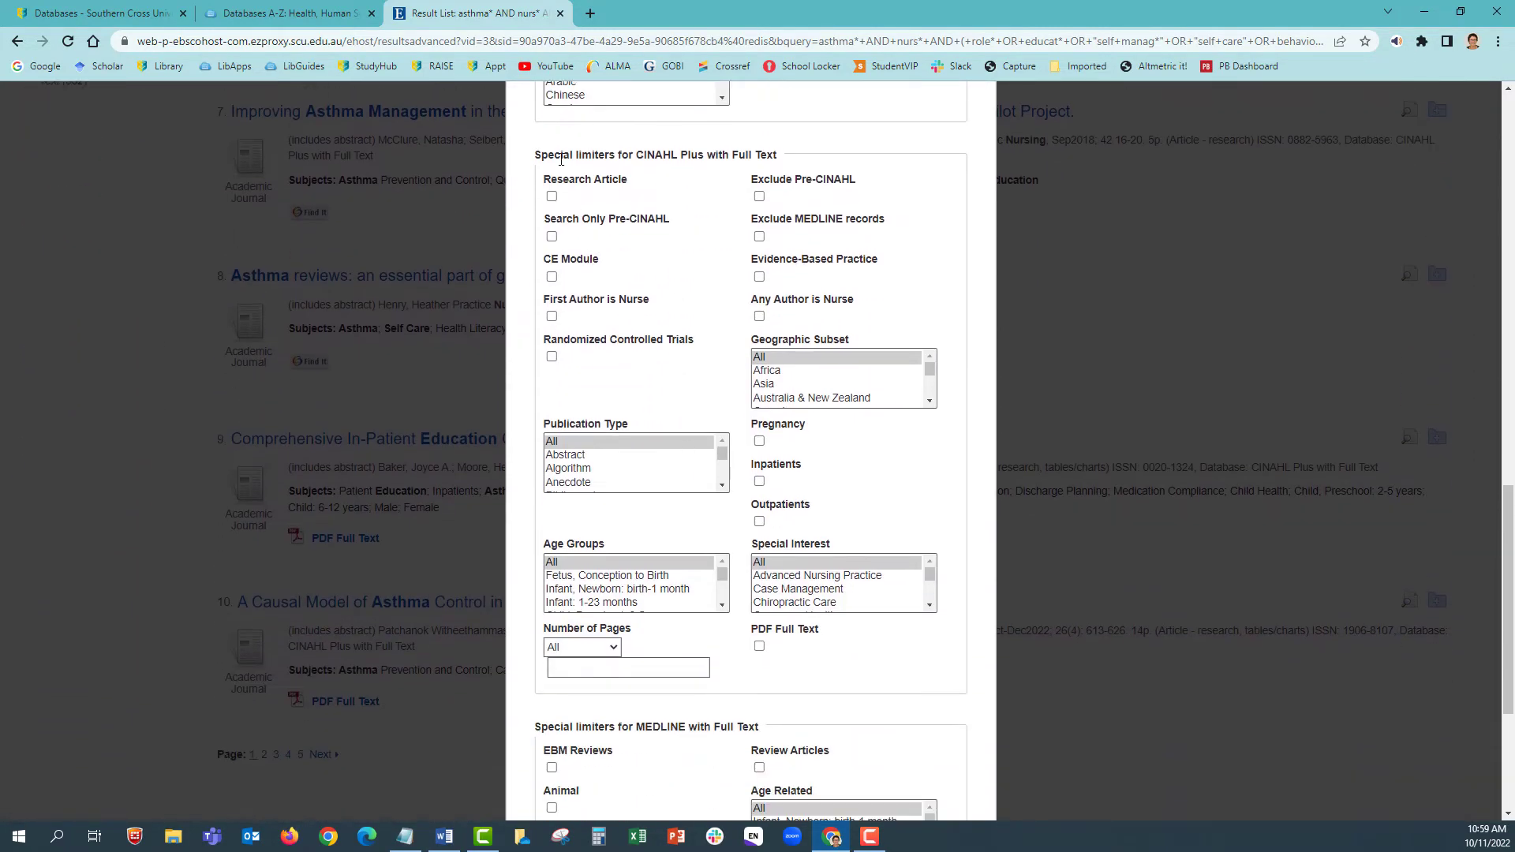
scroll(661, 181, "down", 2)
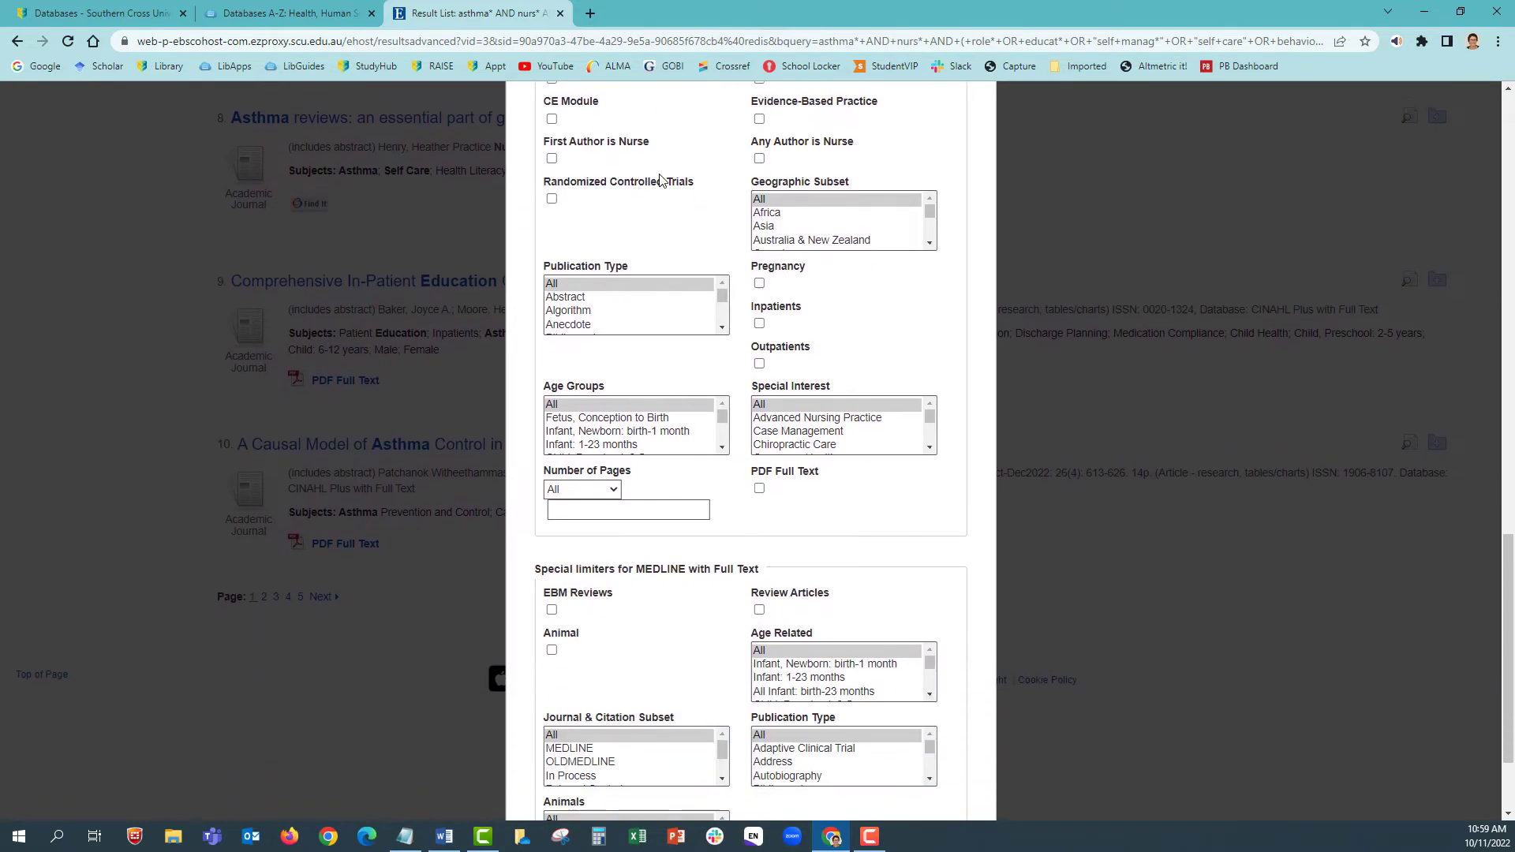
scroll(691, 345, "down", 5)
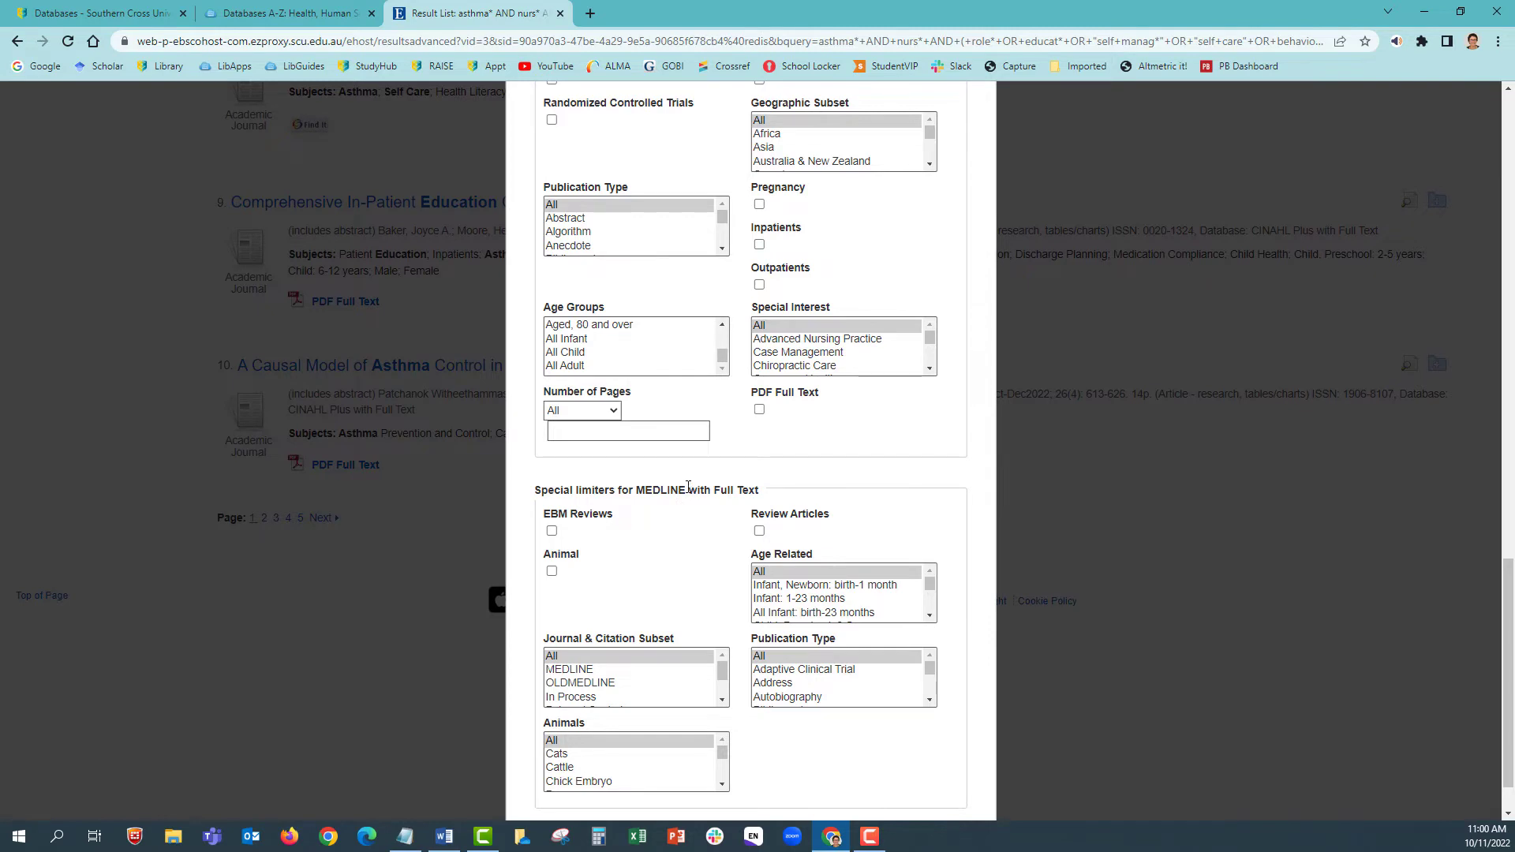
scroll(691, 490, "up", 3)
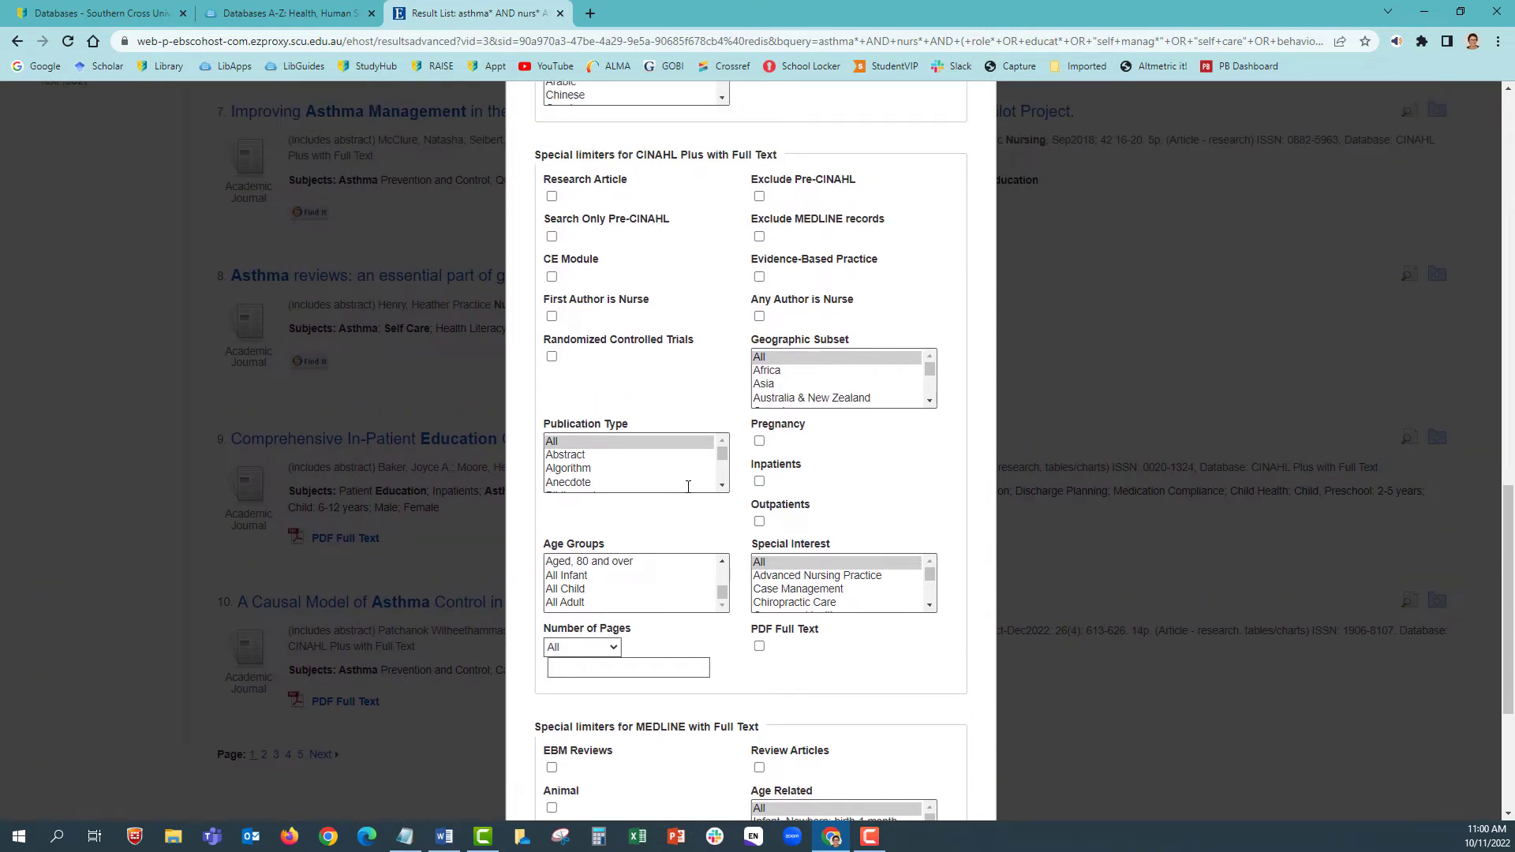
- Set the CINAHL Plus publication type limiter to Practice Guidelines
scroll(688, 487, "down", 2)
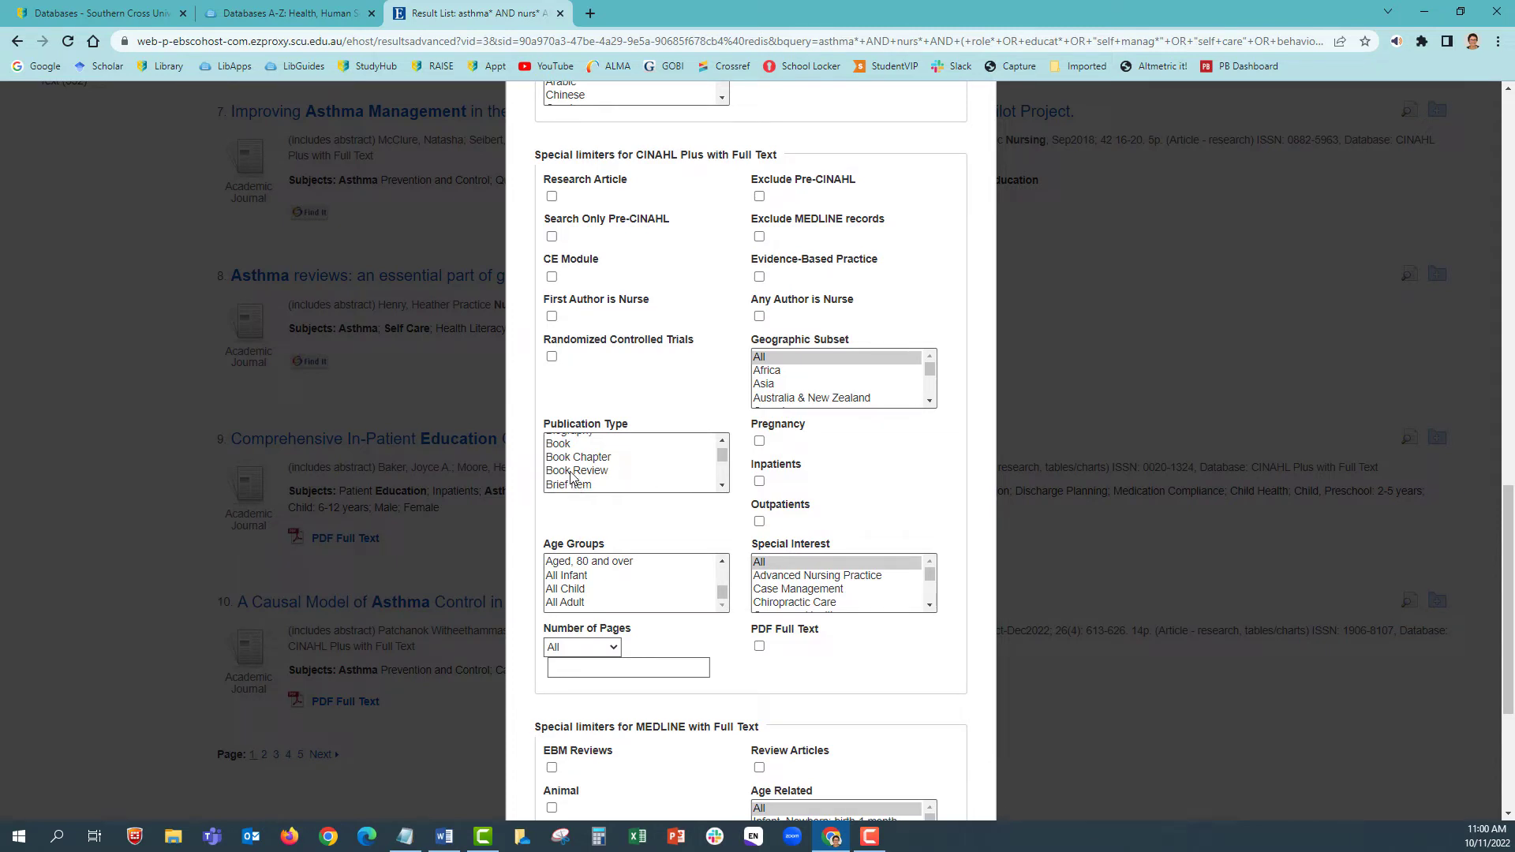
scroll(546, 426, "down", 2)
left_click(579, 314)
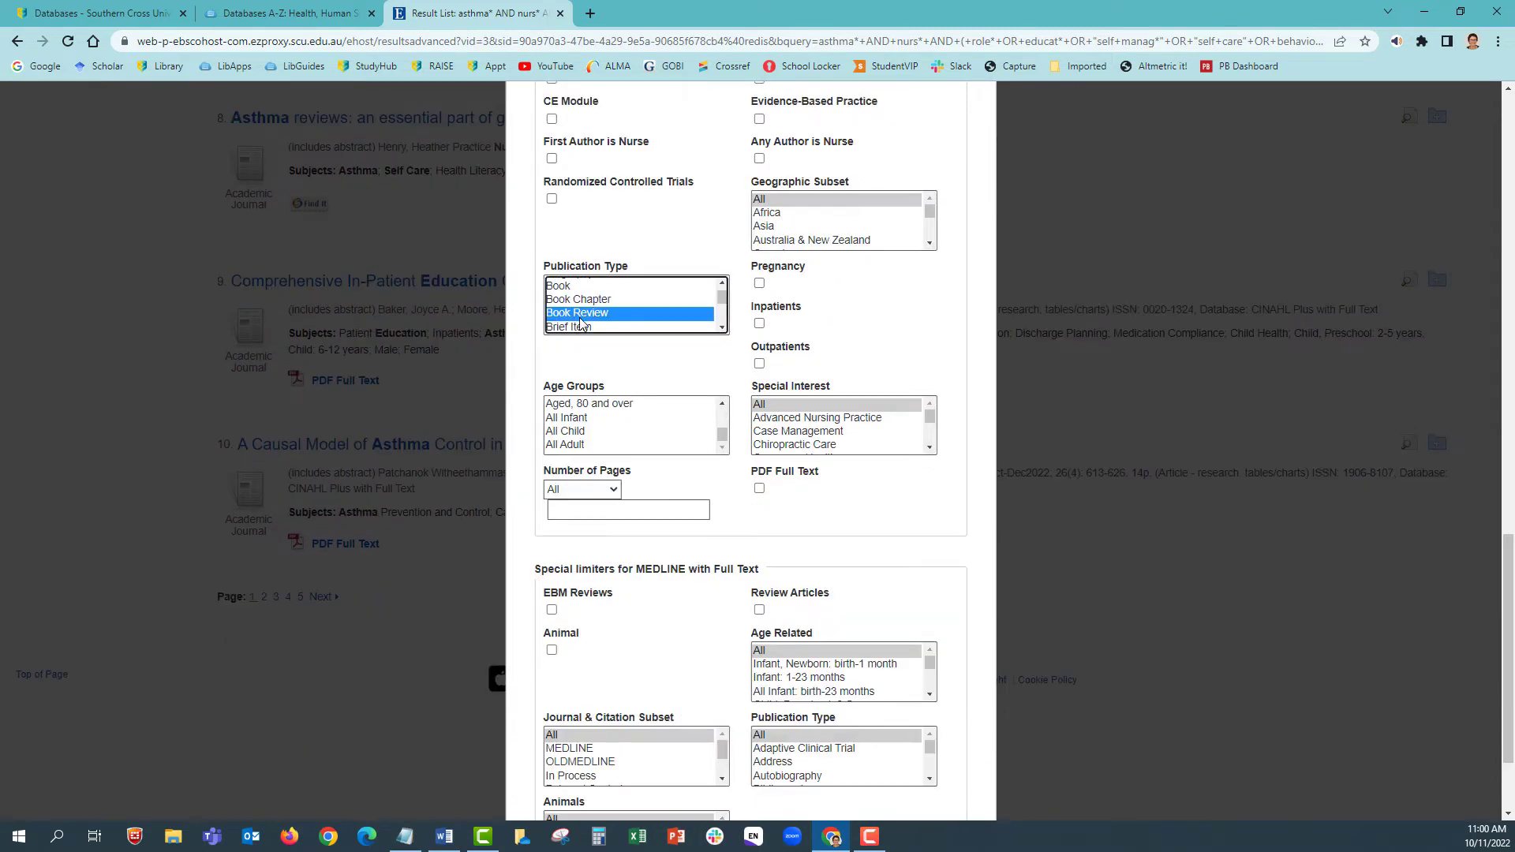
scroll(584, 322, "down", 10)
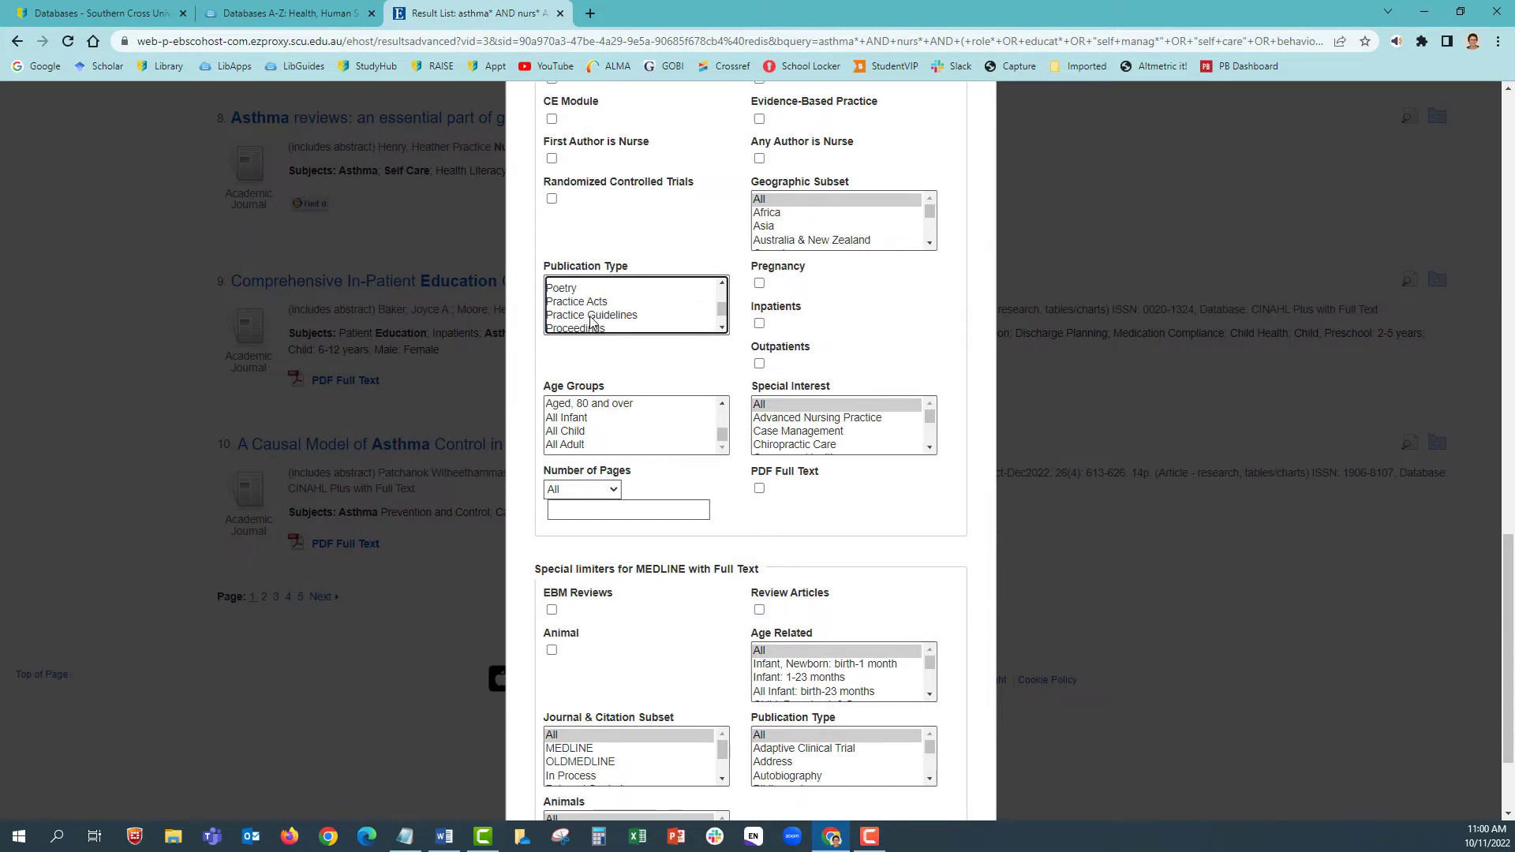
left_click(591, 316)
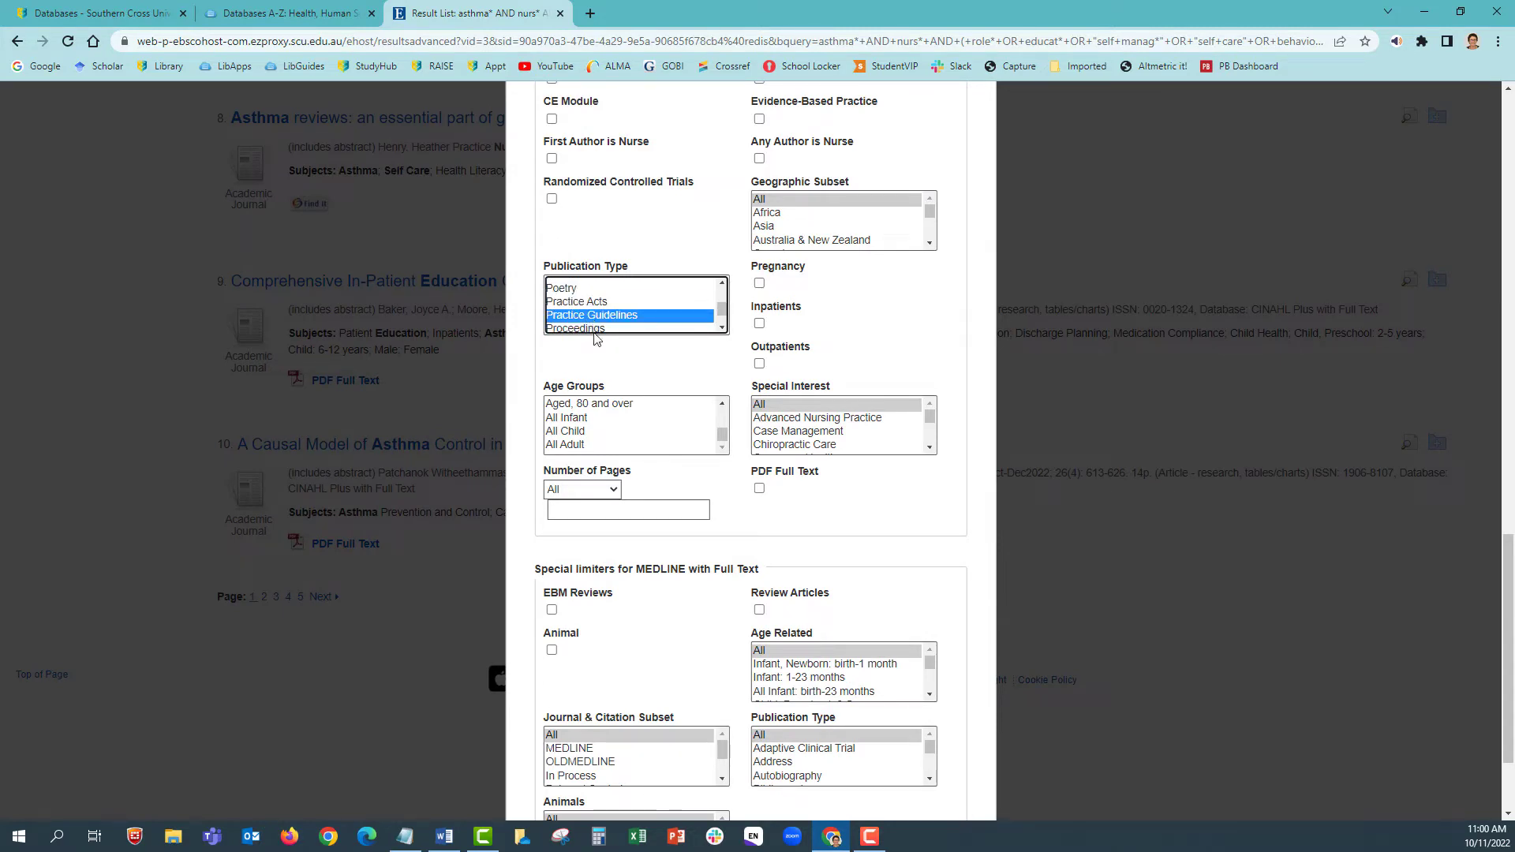
- Set the MEDLINE publication type limiter to Practice Guideline and run the limited search
scroll(836, 481, "down", 2)
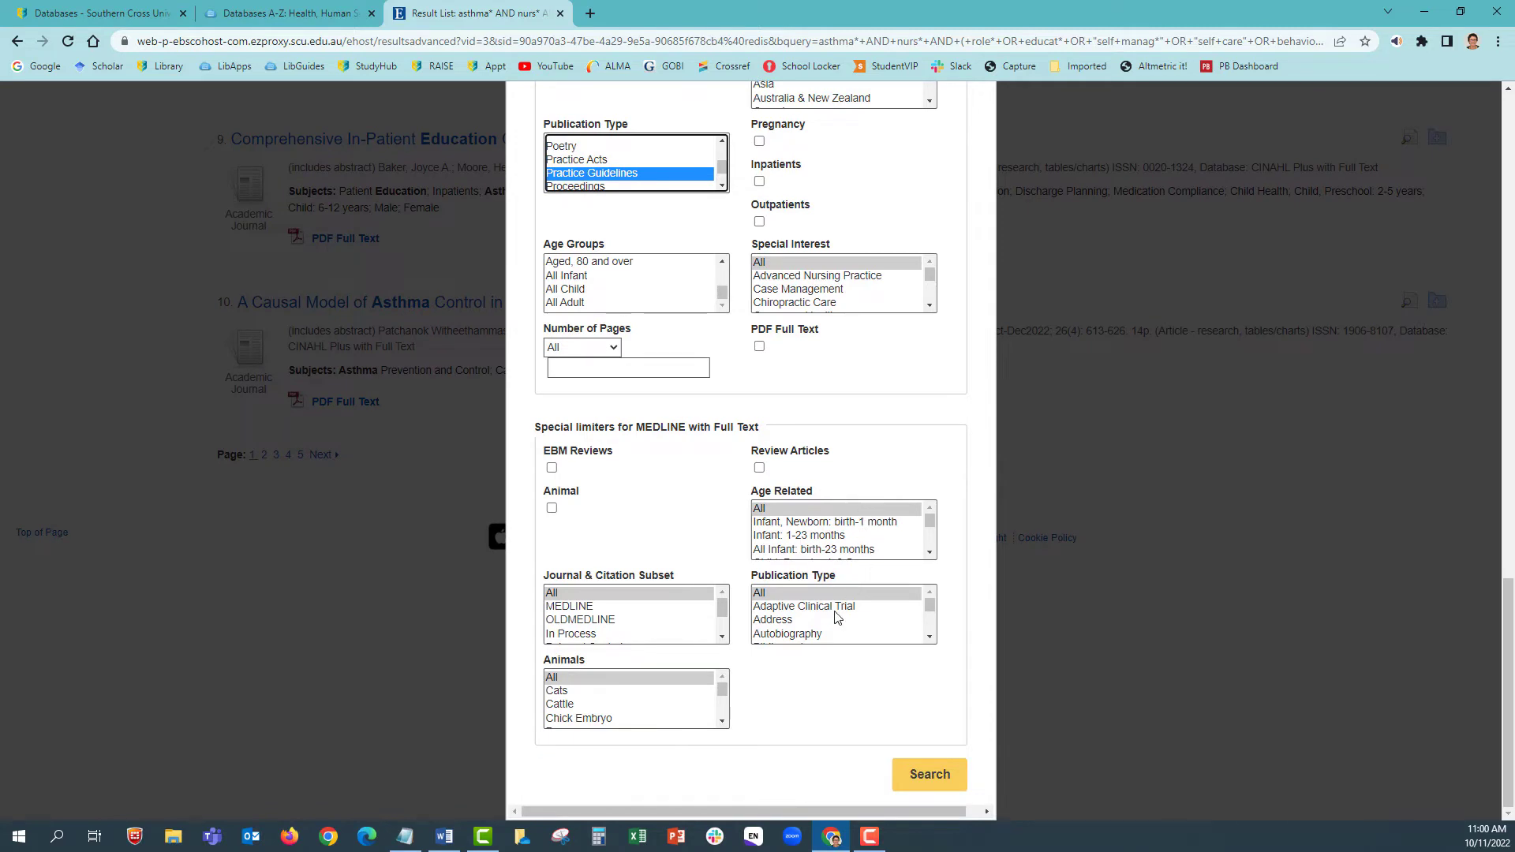
scroll(812, 628, "down", 2)
scroll(800, 626, "down", 10)
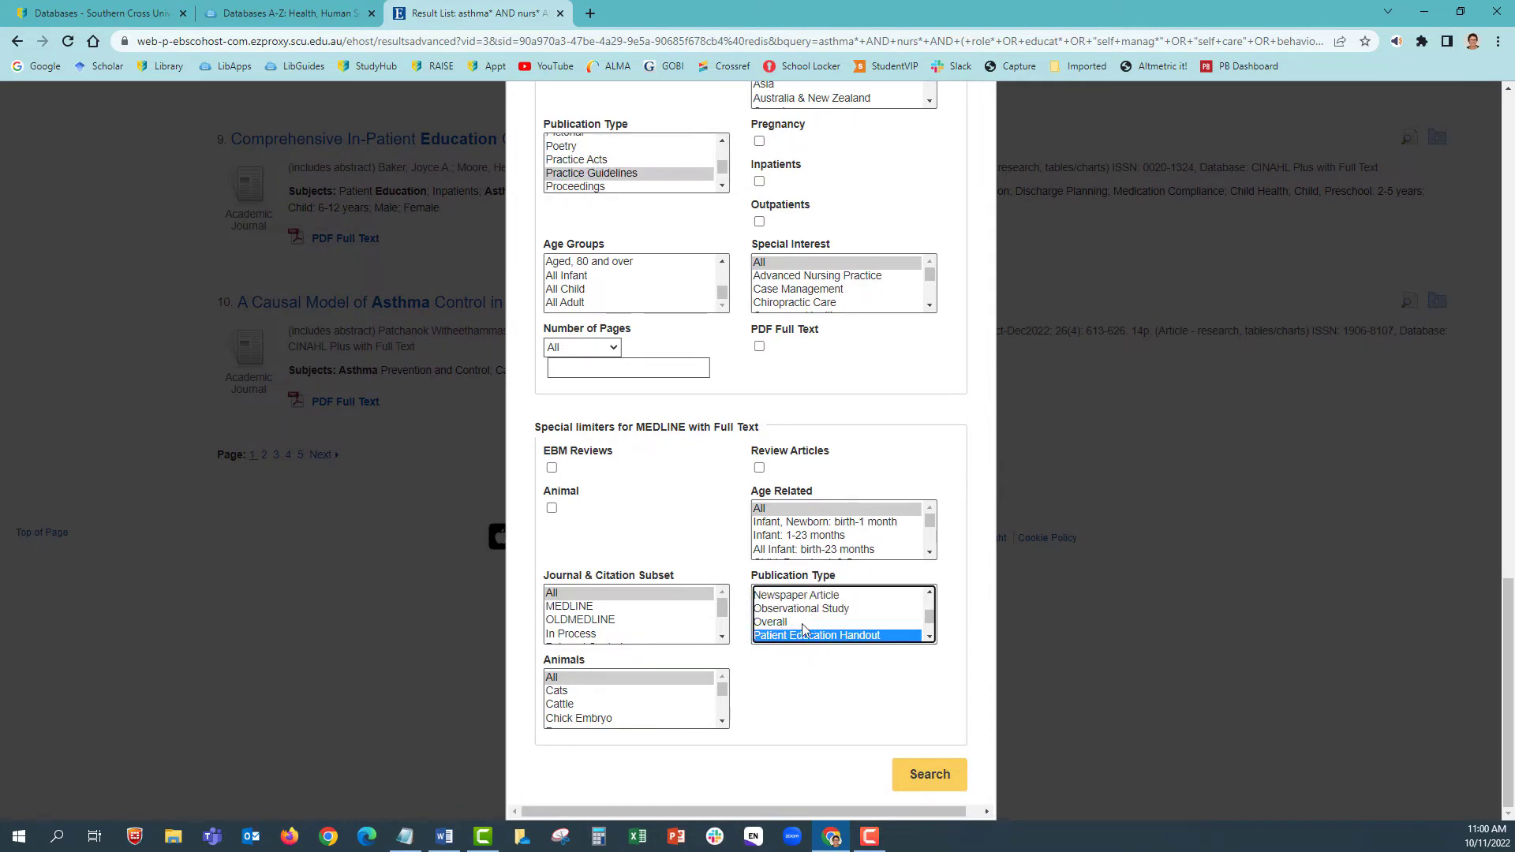
left_click(816, 628)
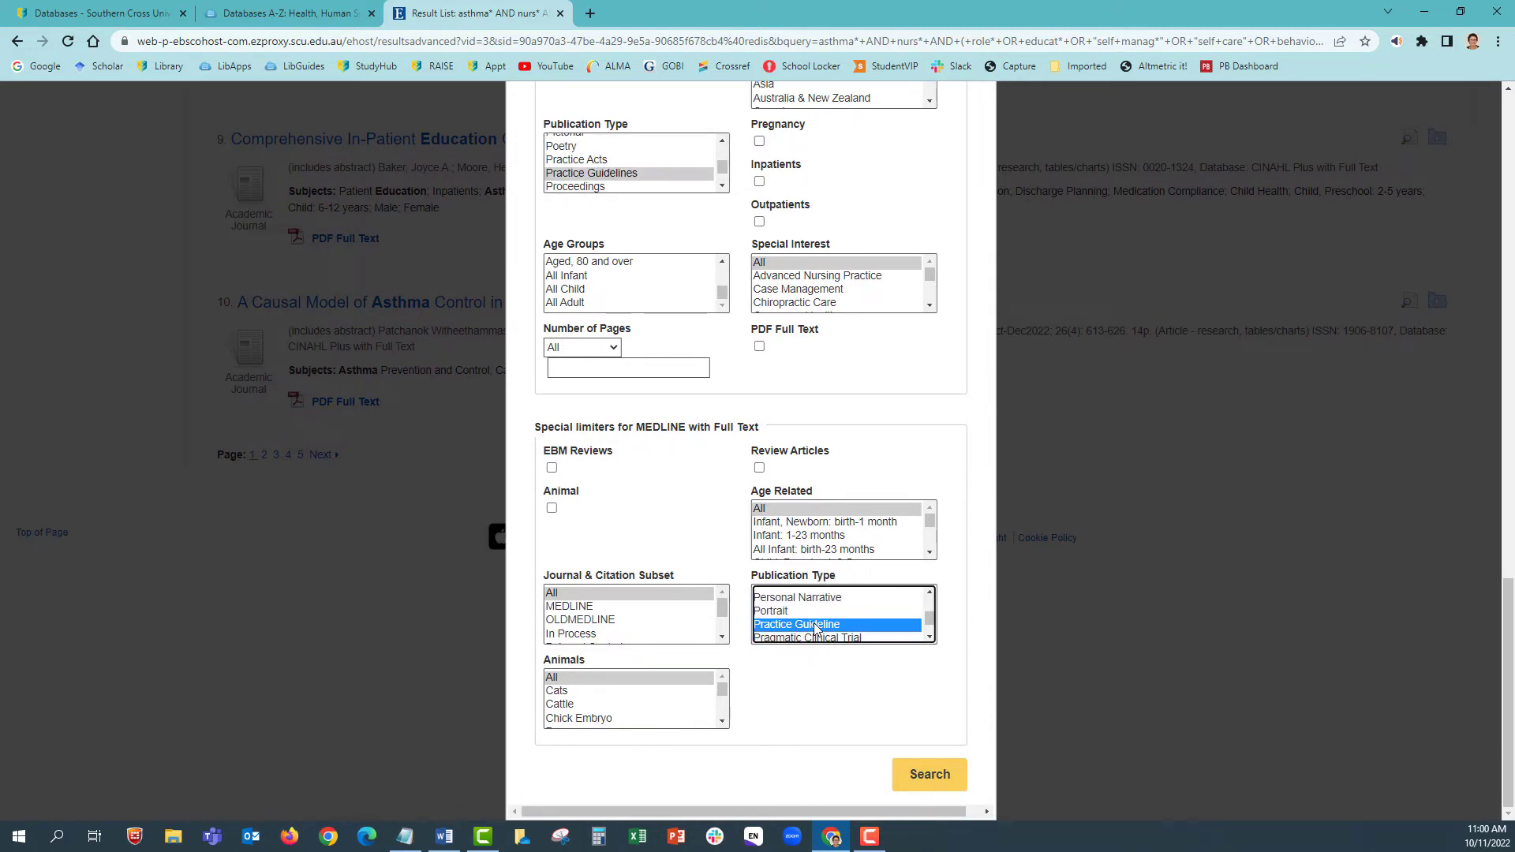
left_click(936, 780)
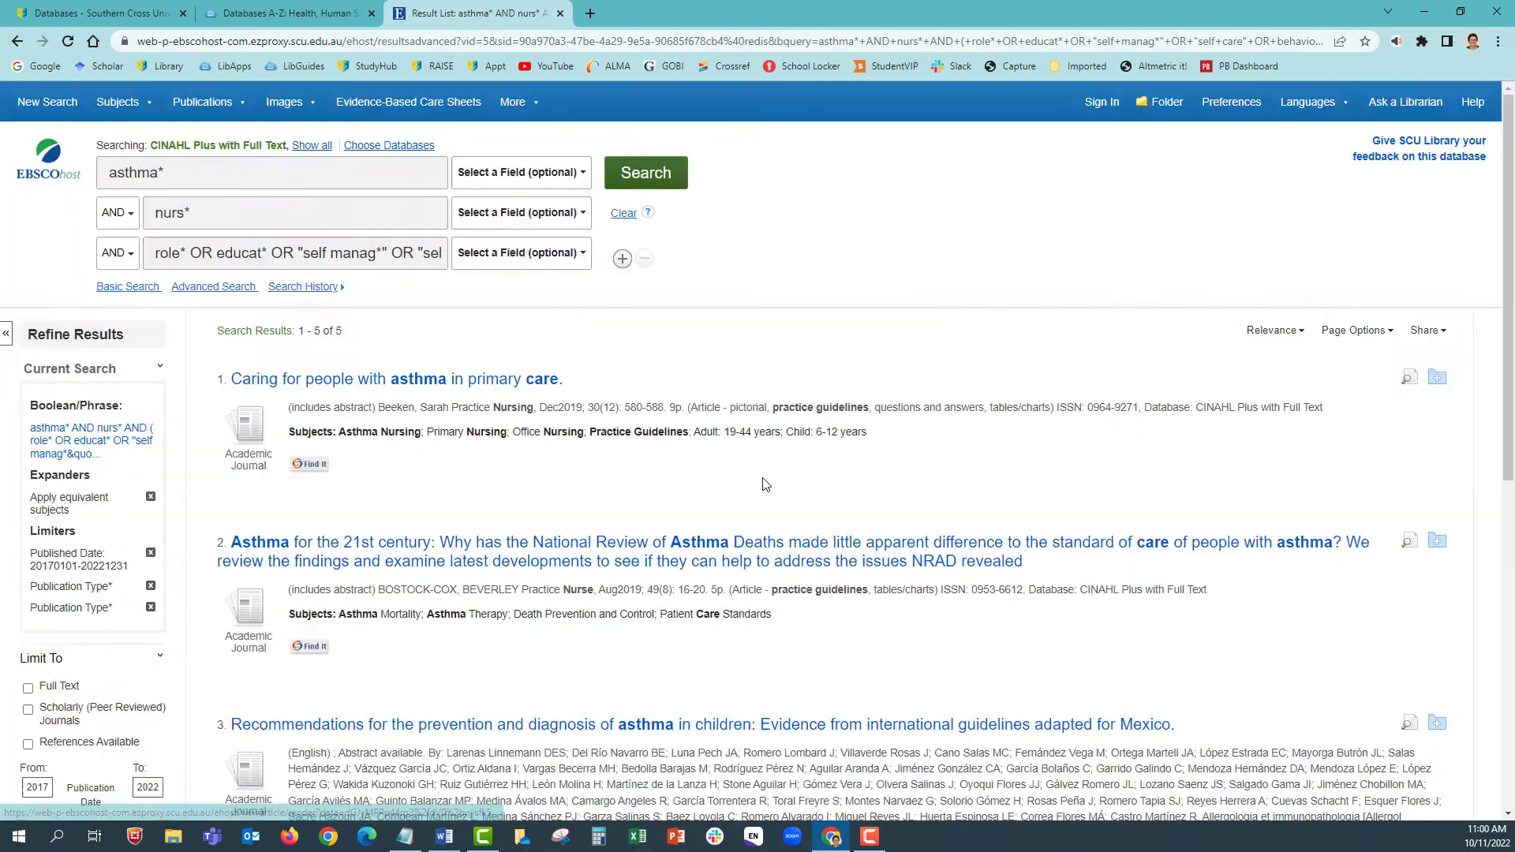
- Preview the record of "Caring for people with asthma in primary care", read its abstract, and close the preview
scroll(764, 479, "down", 1)
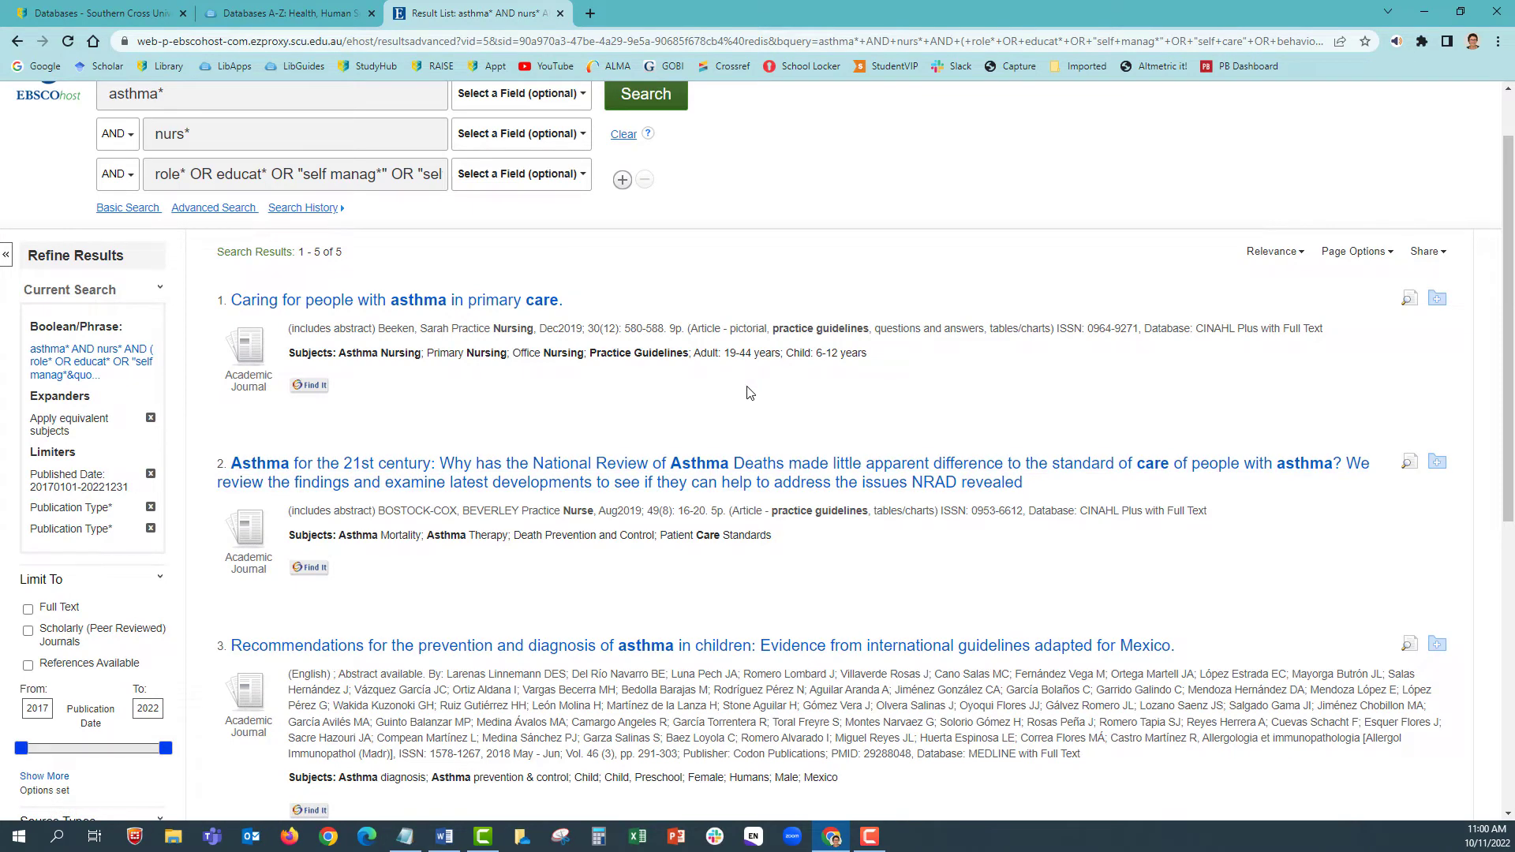
mouse_move(1410, 299)
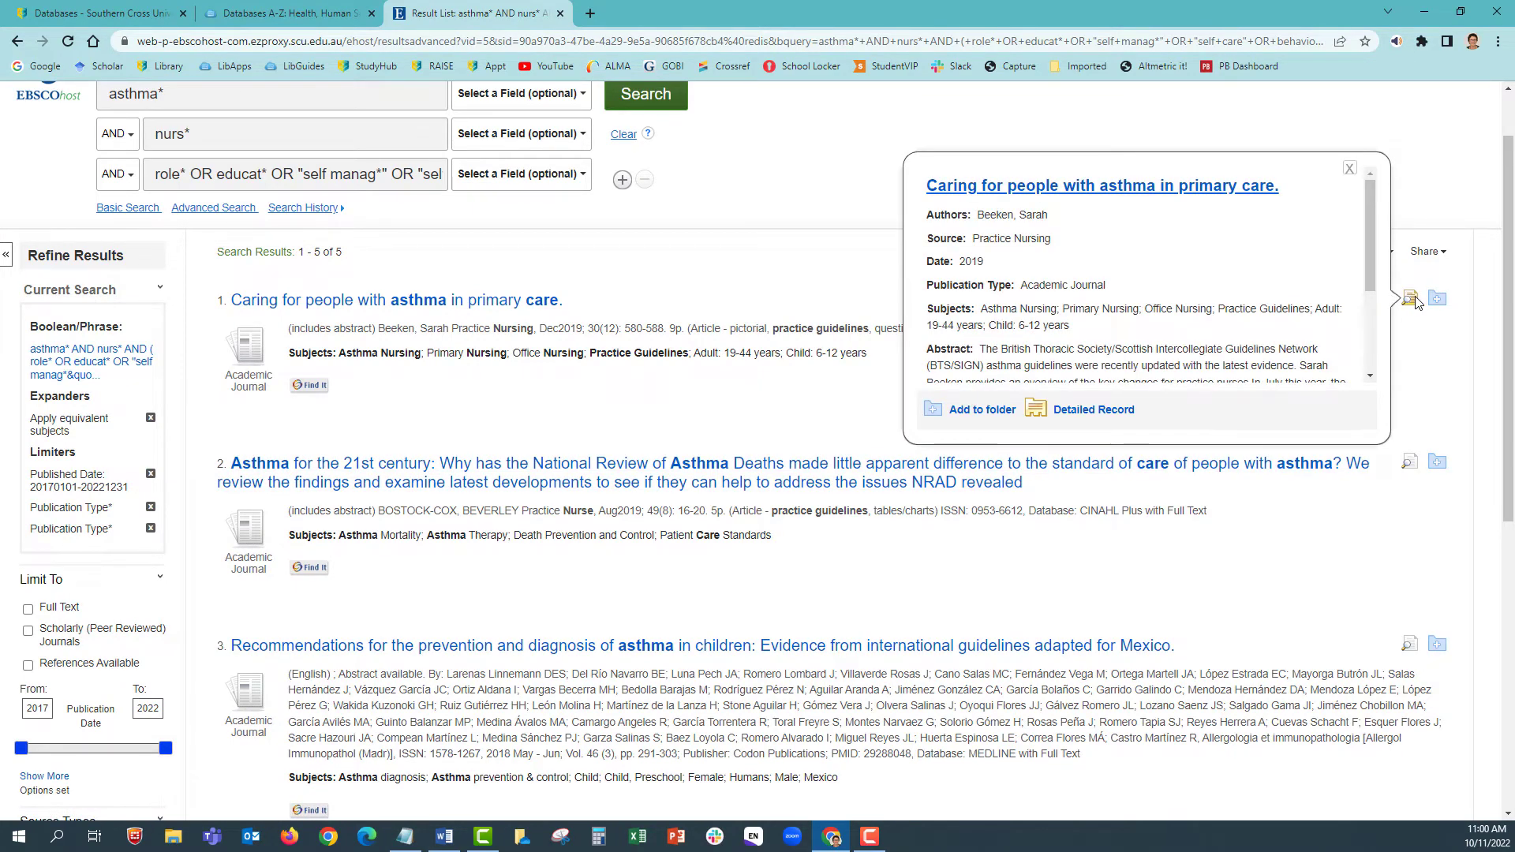
scroll(1383, 286, "down", 2)
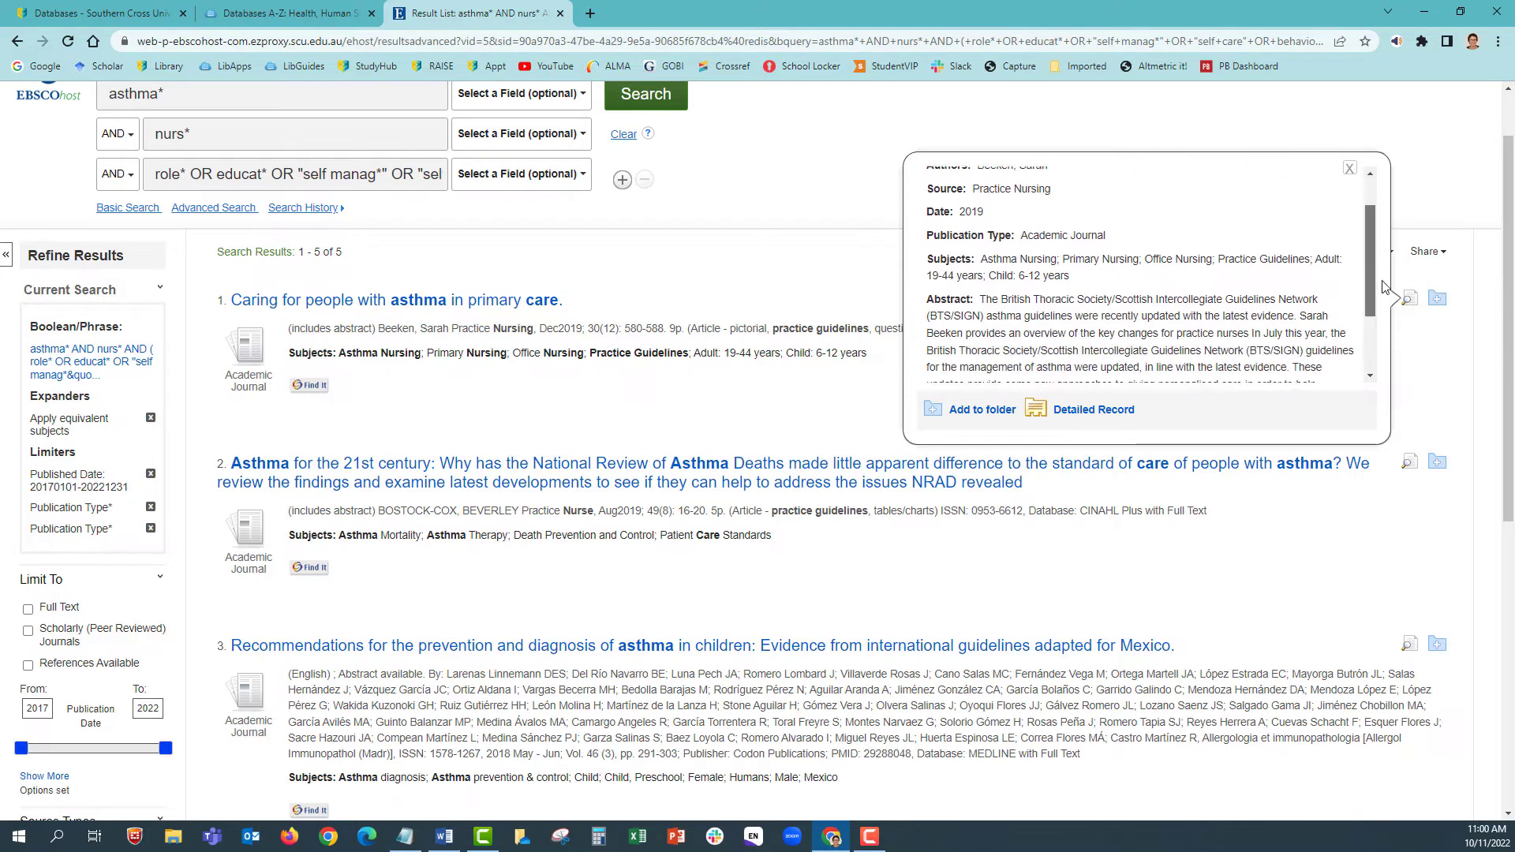
scroll(1382, 286, "down", 5)
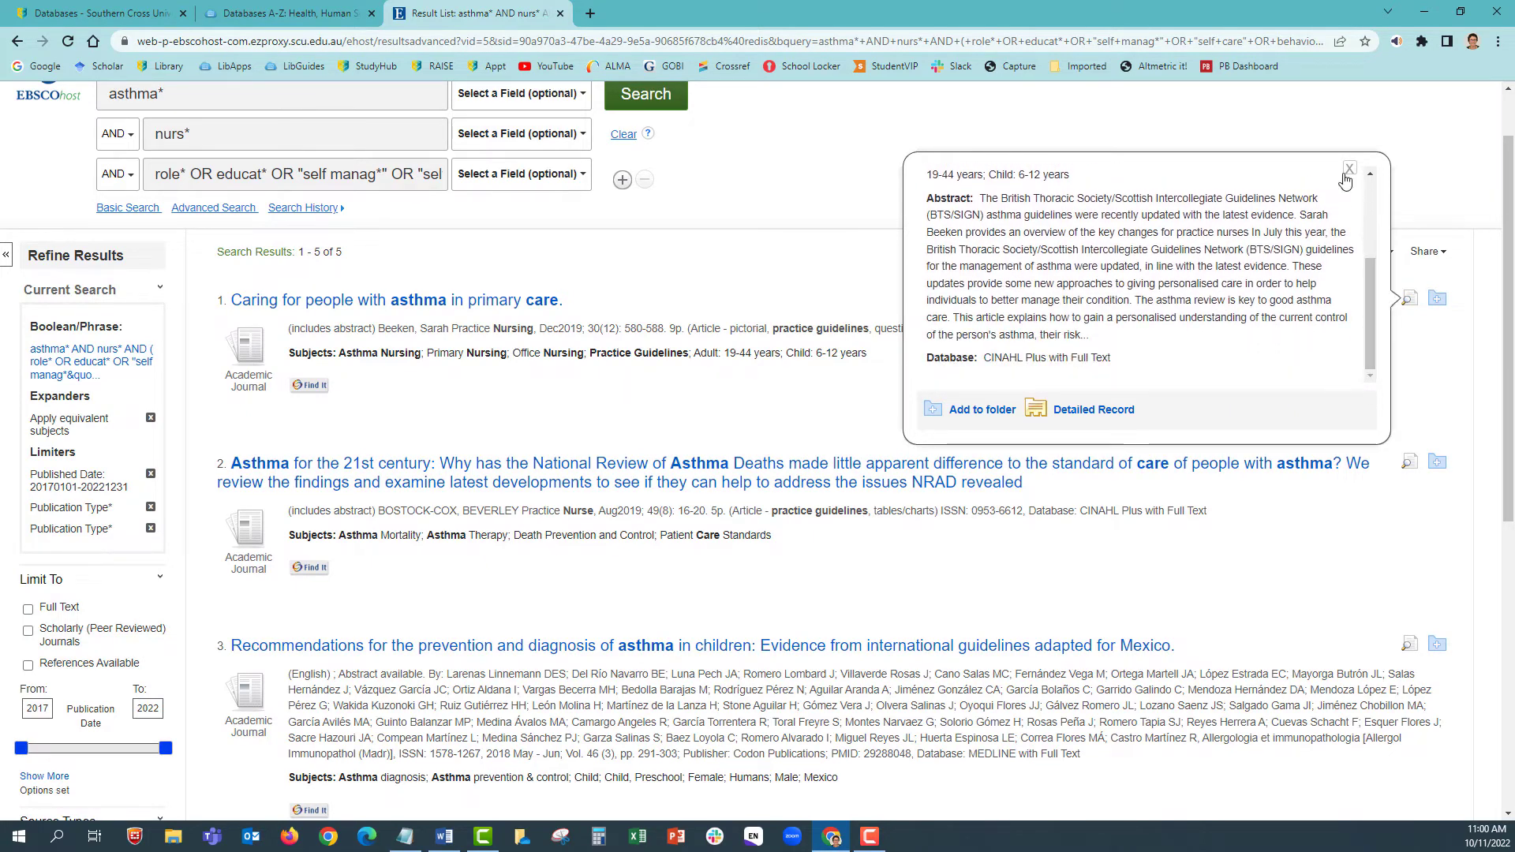
left_click(1348, 170)
- Open the full text of "Caring for people with asthma in primary care", skim the article, and close it to return to the results
scroll(922, 378, "down", 5)
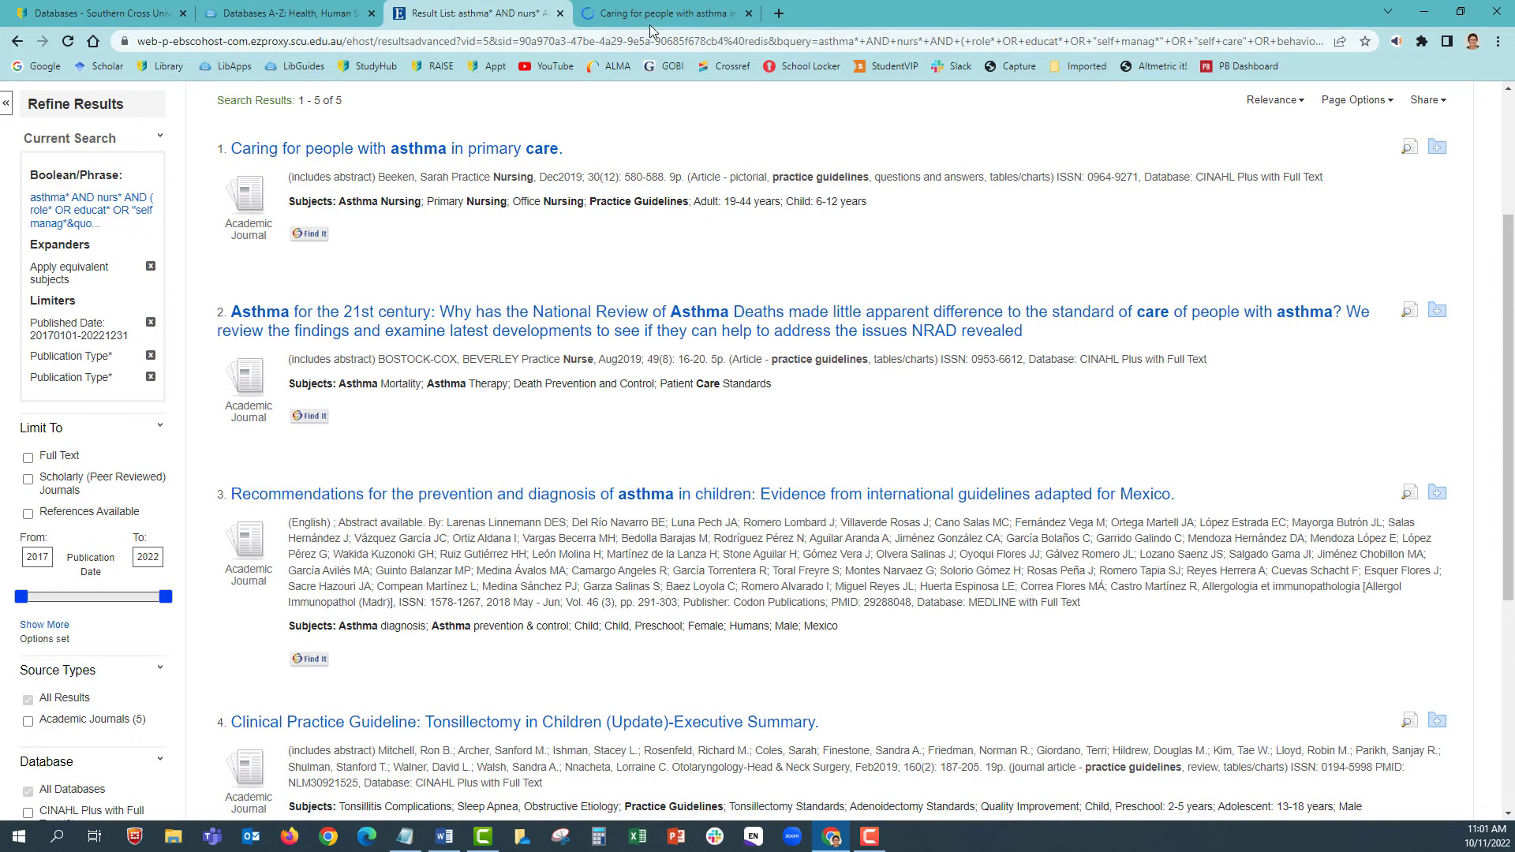
mouse_move(649, 22)
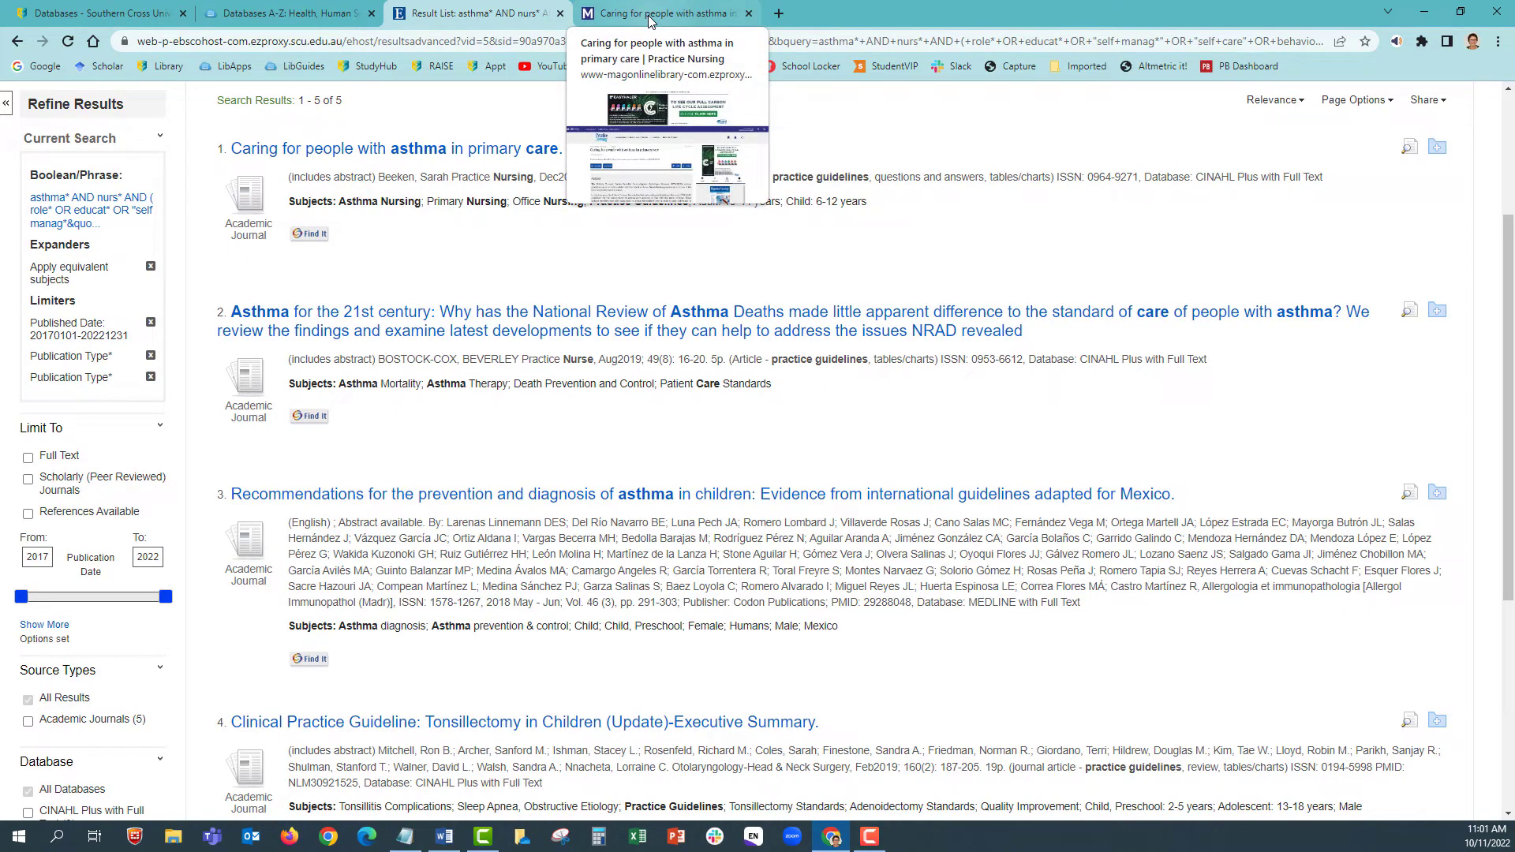
left_click(647, 21)
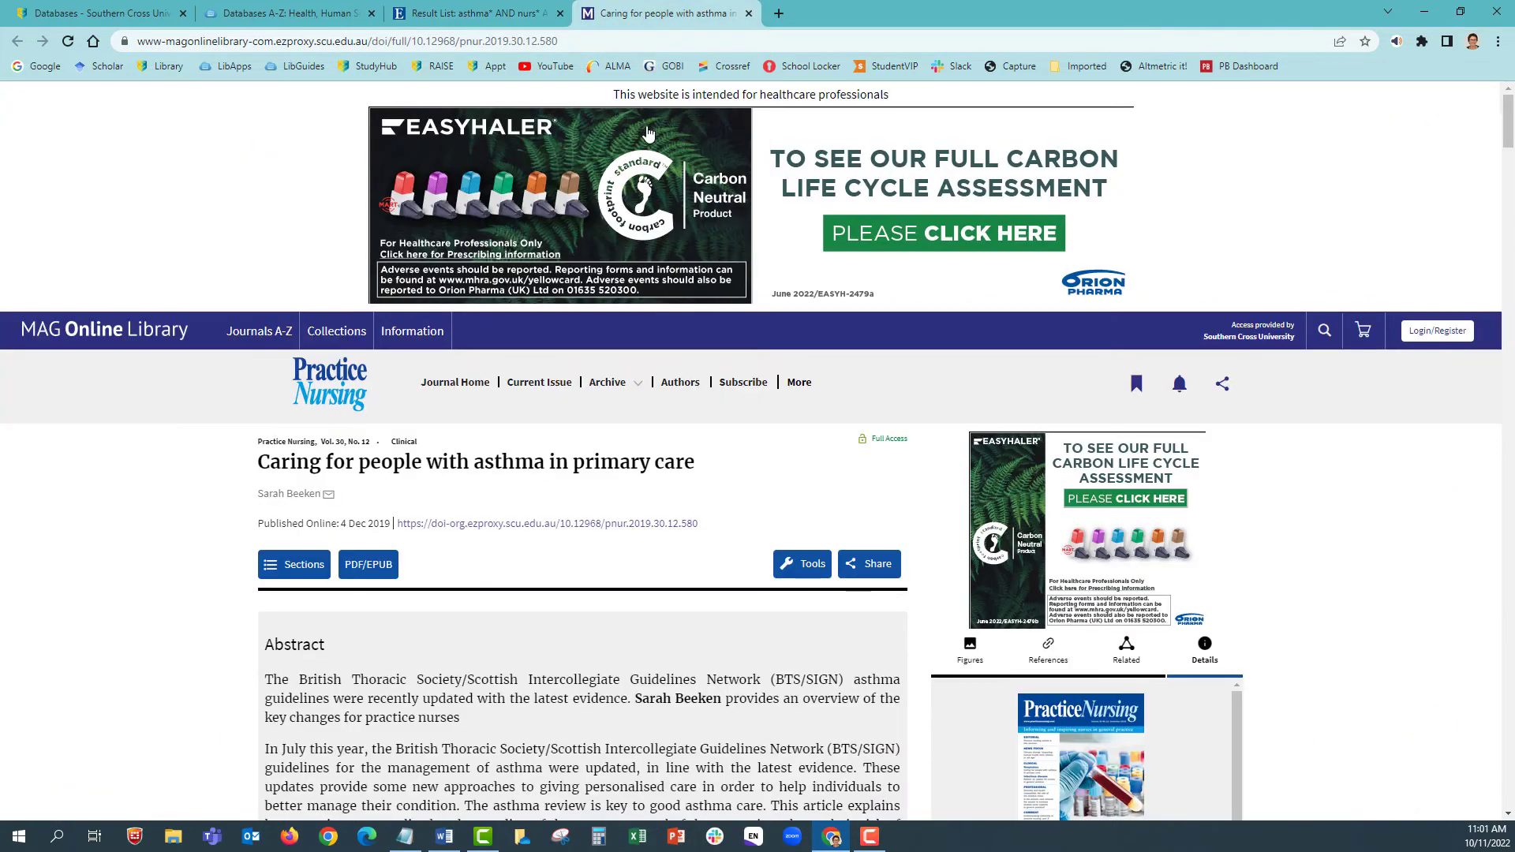
scroll(583, 387, "down", 4)
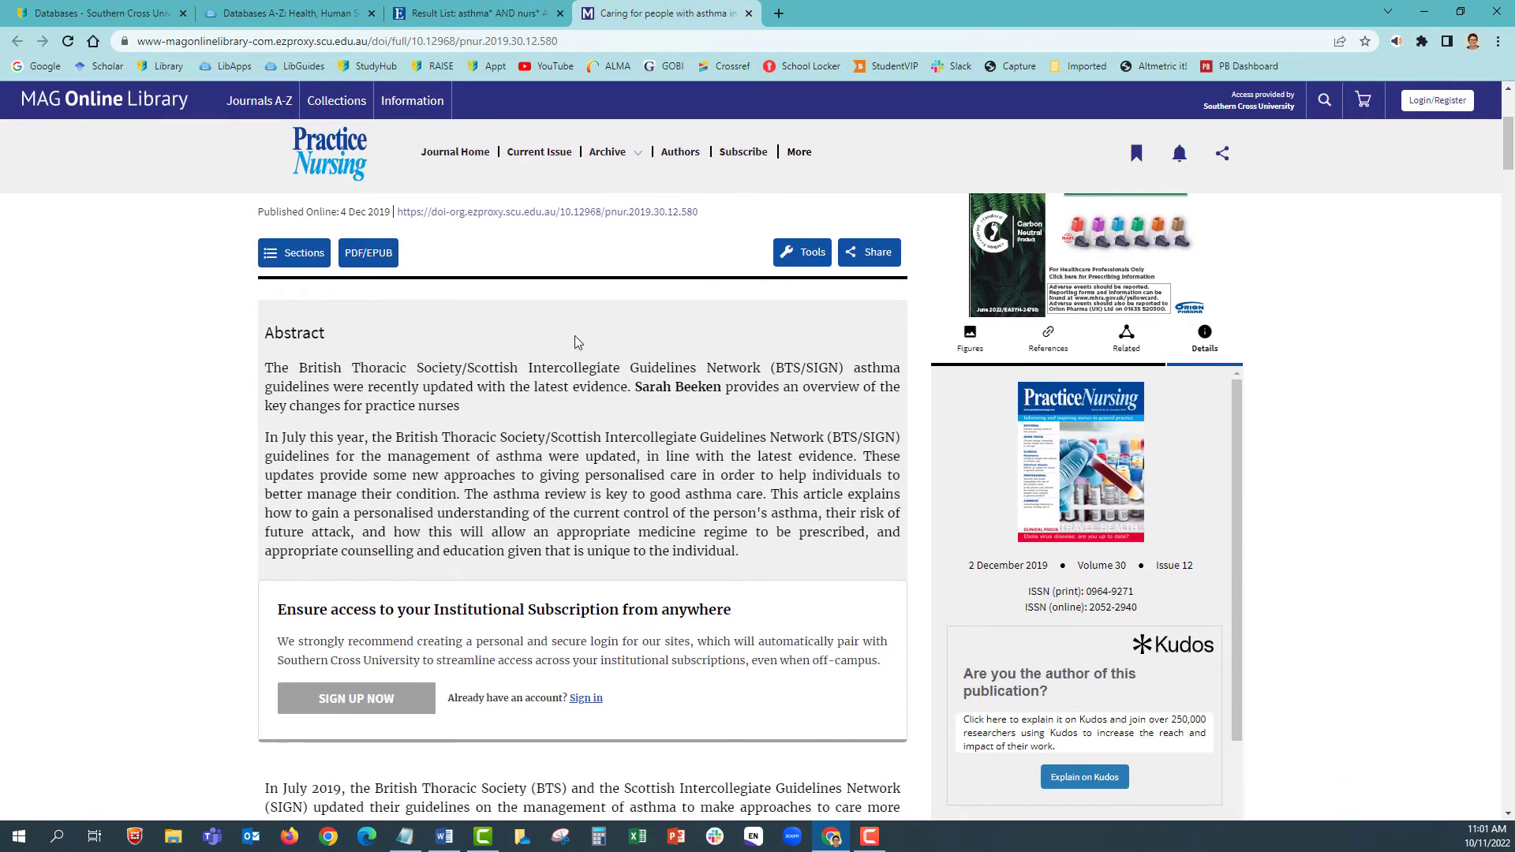
scroll(558, 274, "down", 2)
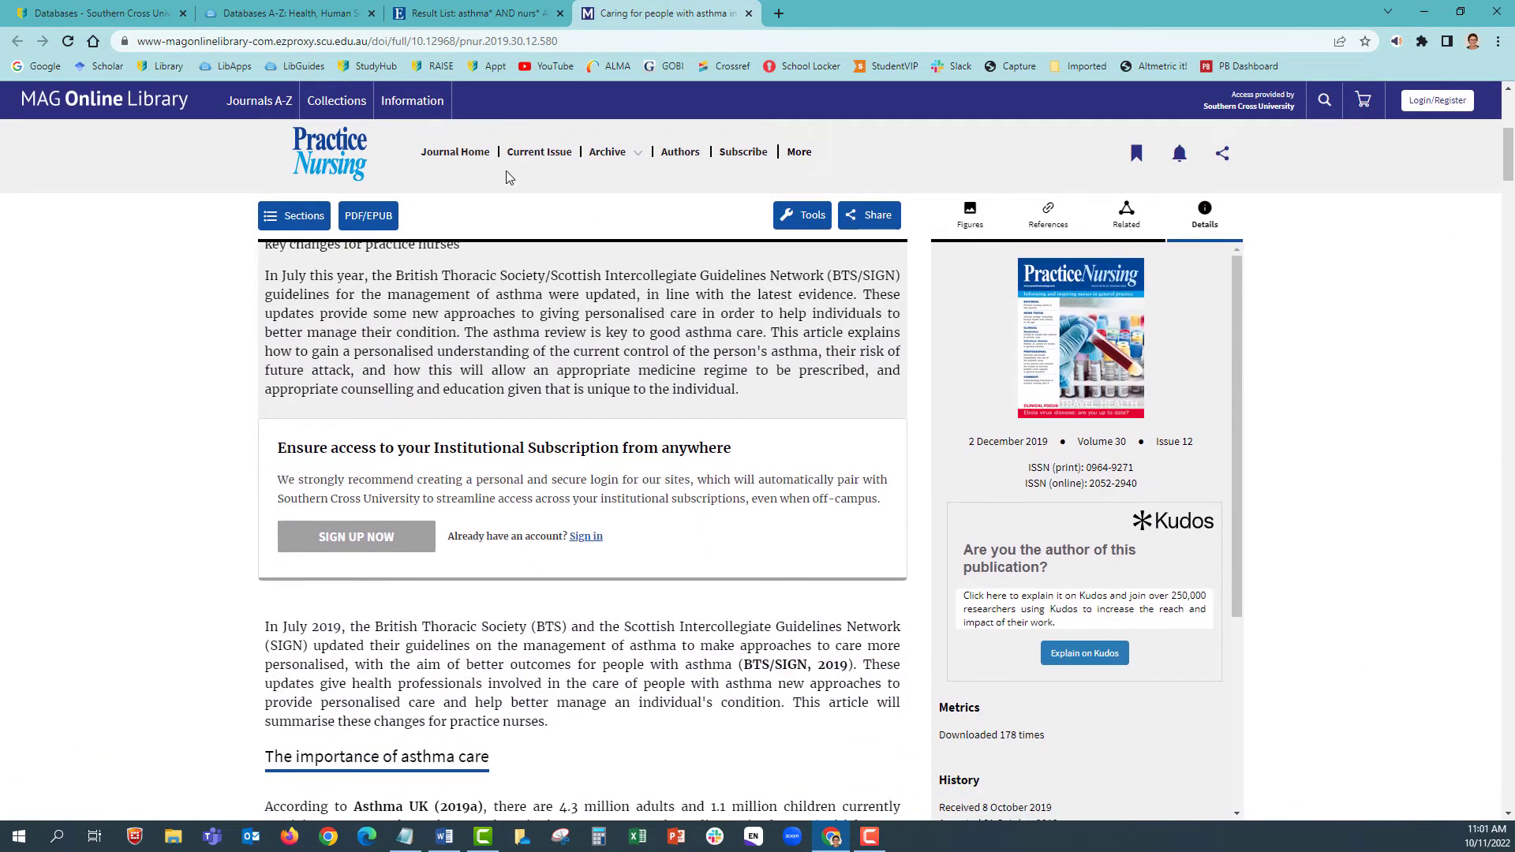
scroll(716, 530, "down", 10)
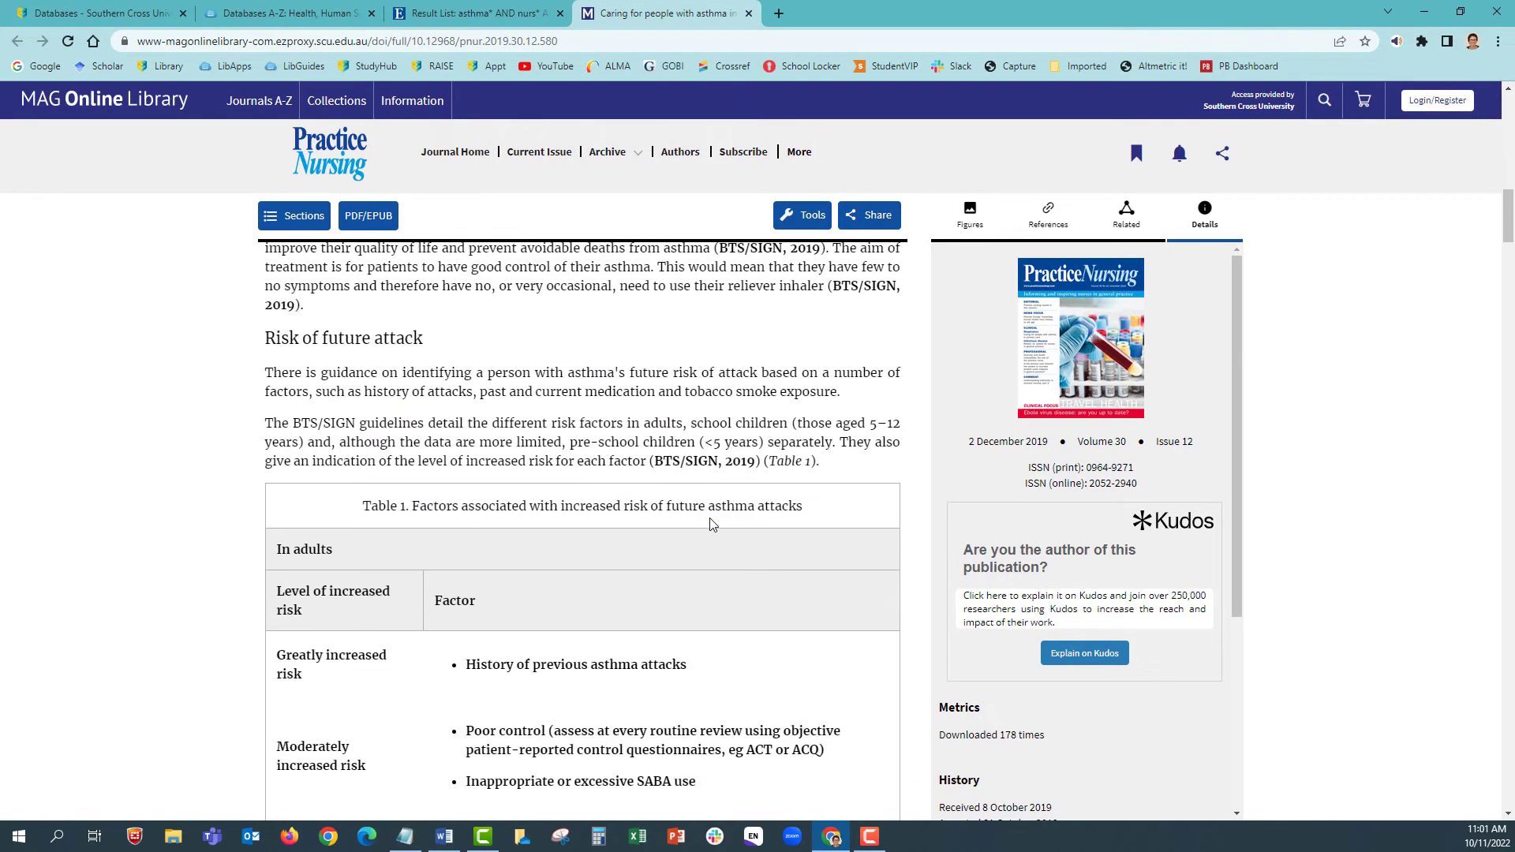
scroll(713, 524, "up", 12)
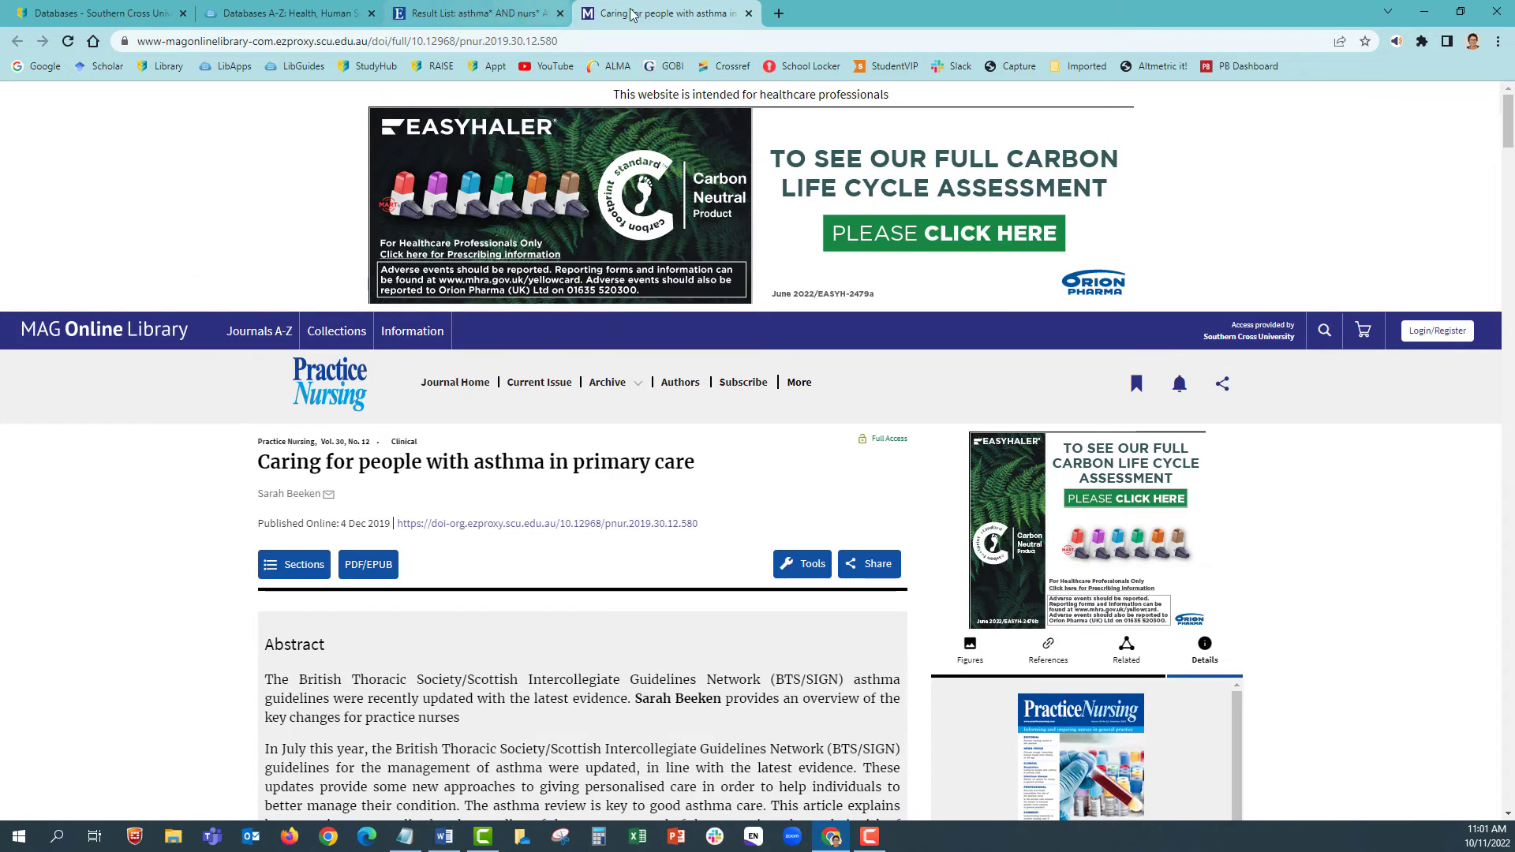
left_click(748, 13)
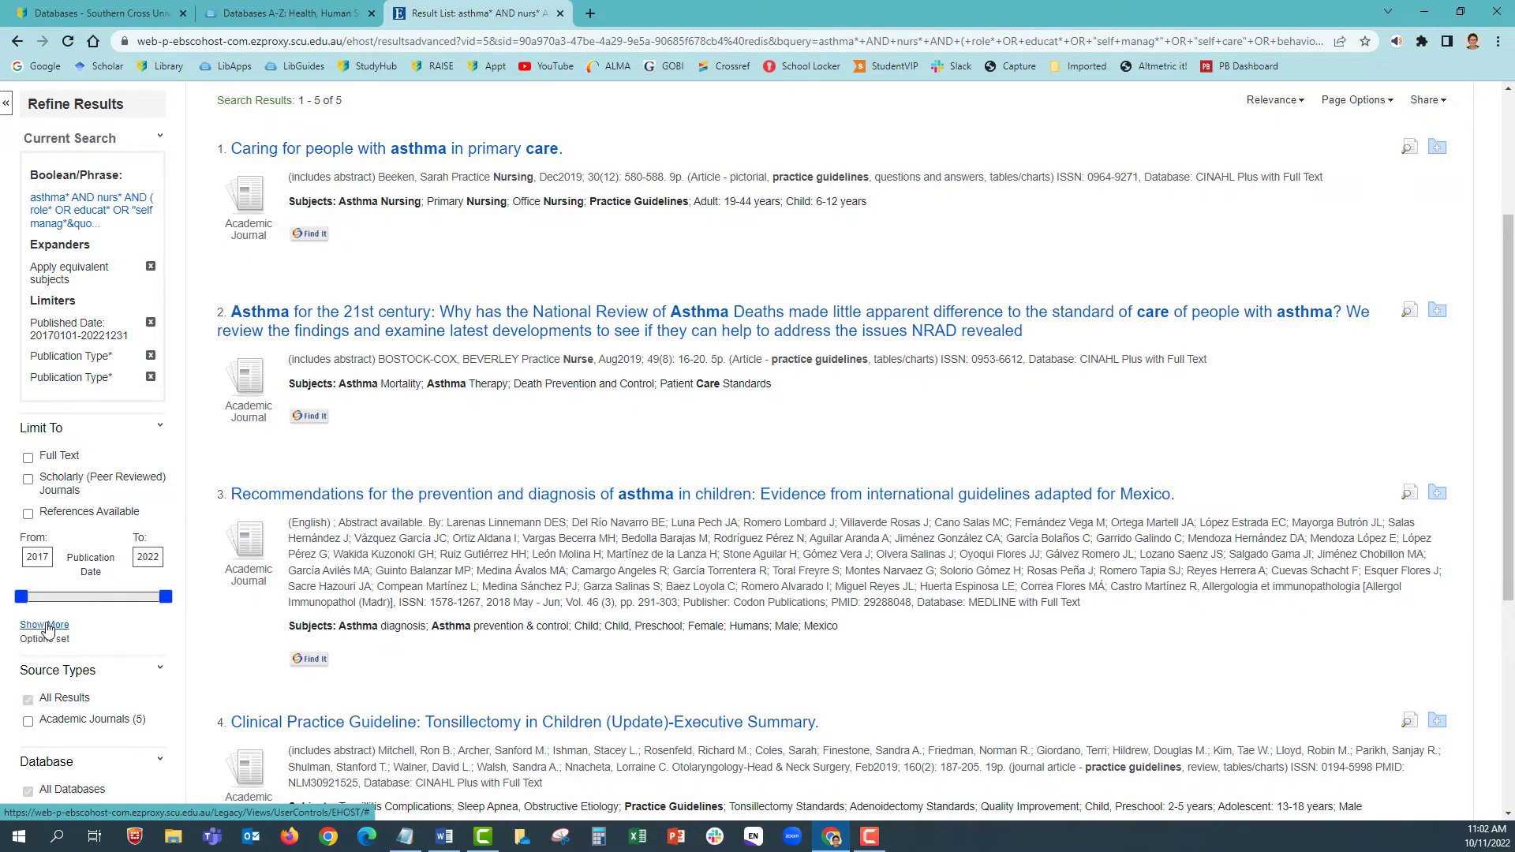
- Reopen the full set of limiters and change the CINAHL Plus publication type to Systematic Review
left_click(46, 625)
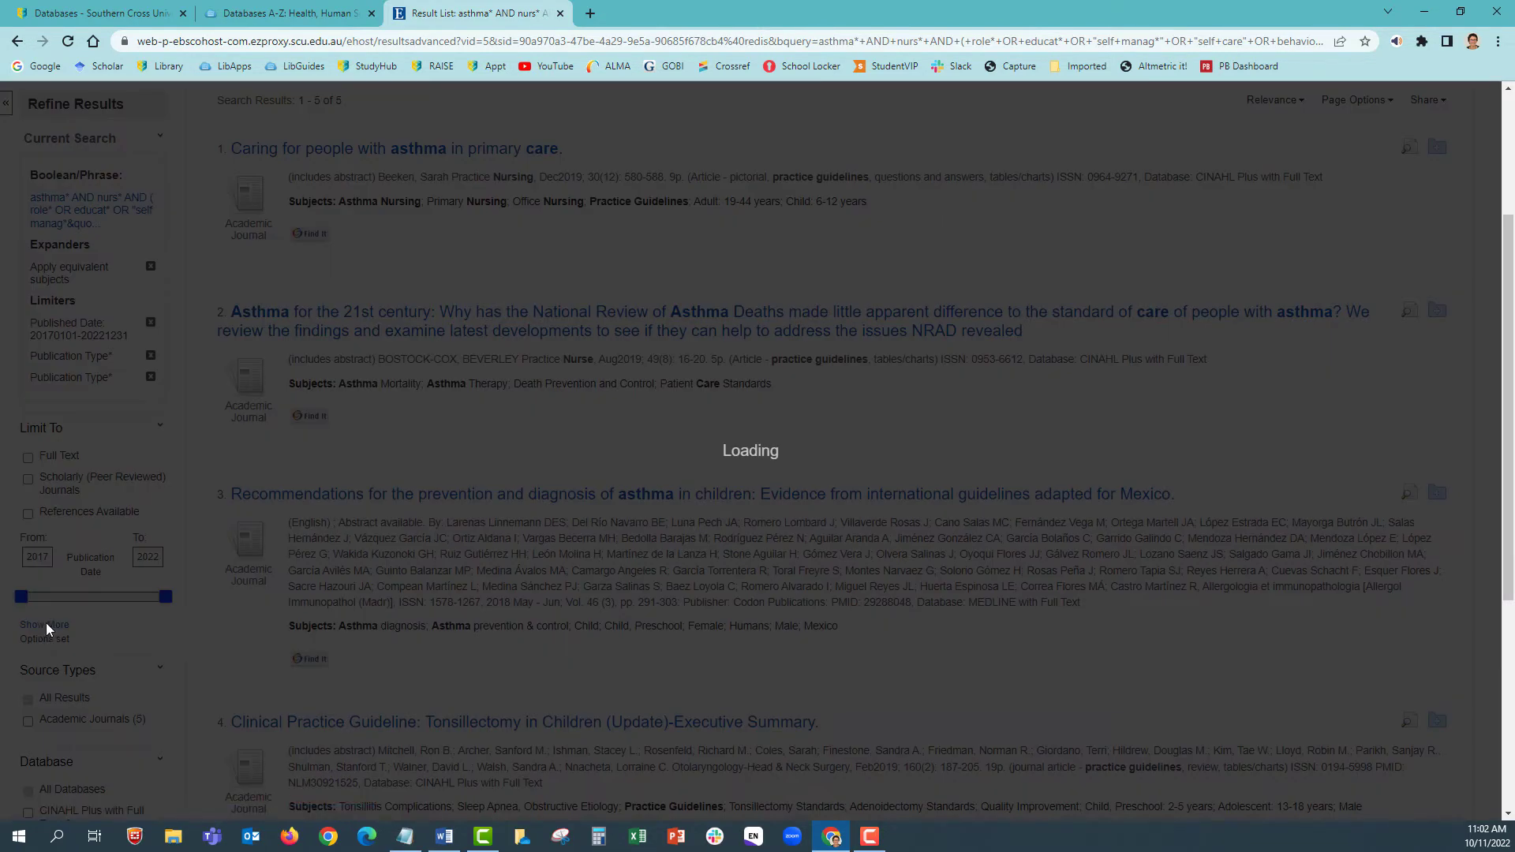
scroll(900, 565, "down", 8)
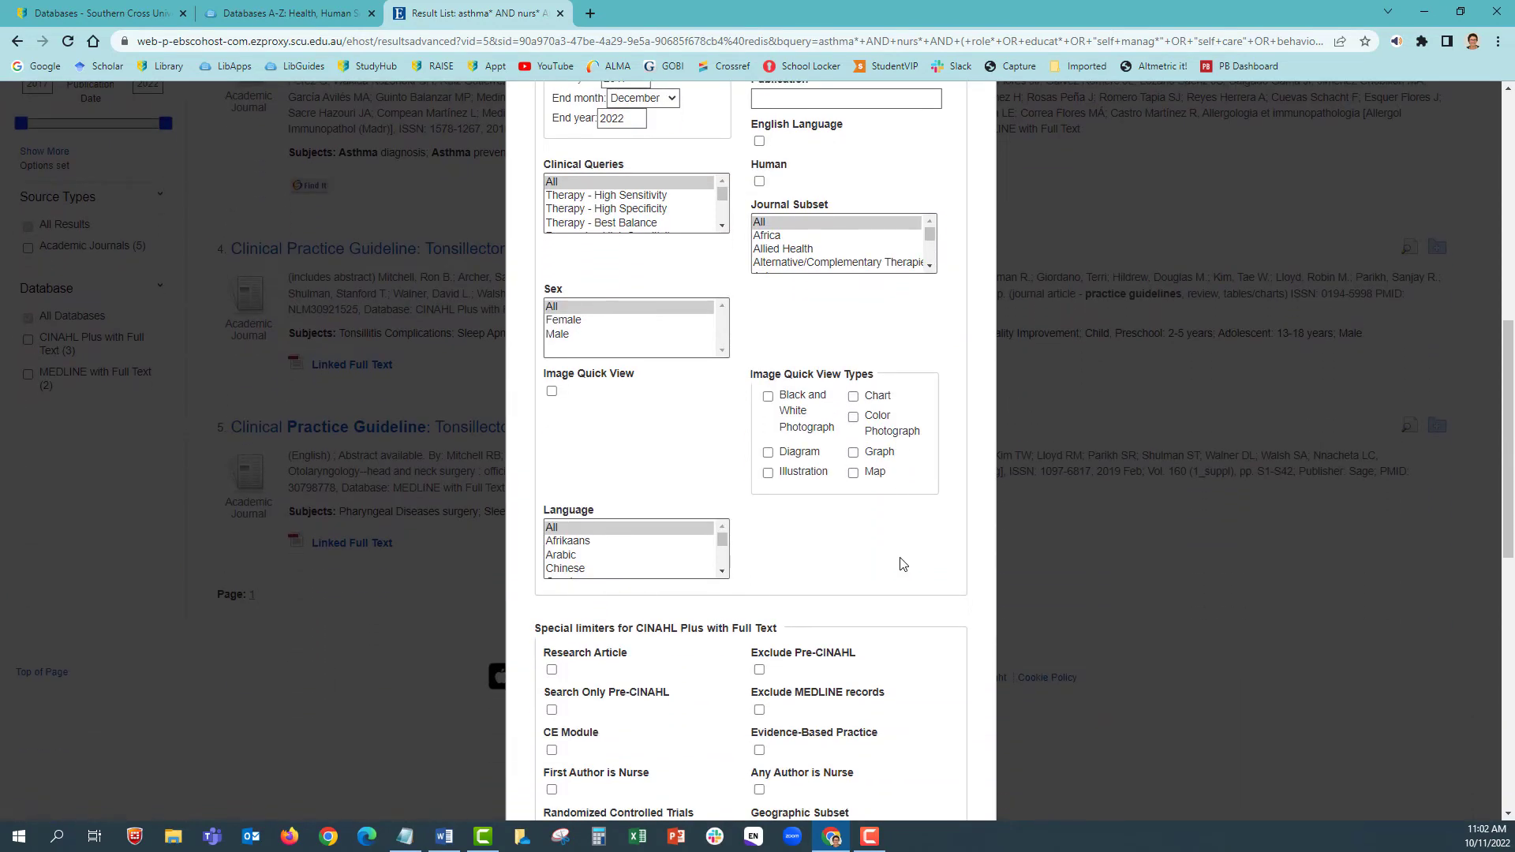
scroll(903, 565, "down", 2)
left_click(623, 473)
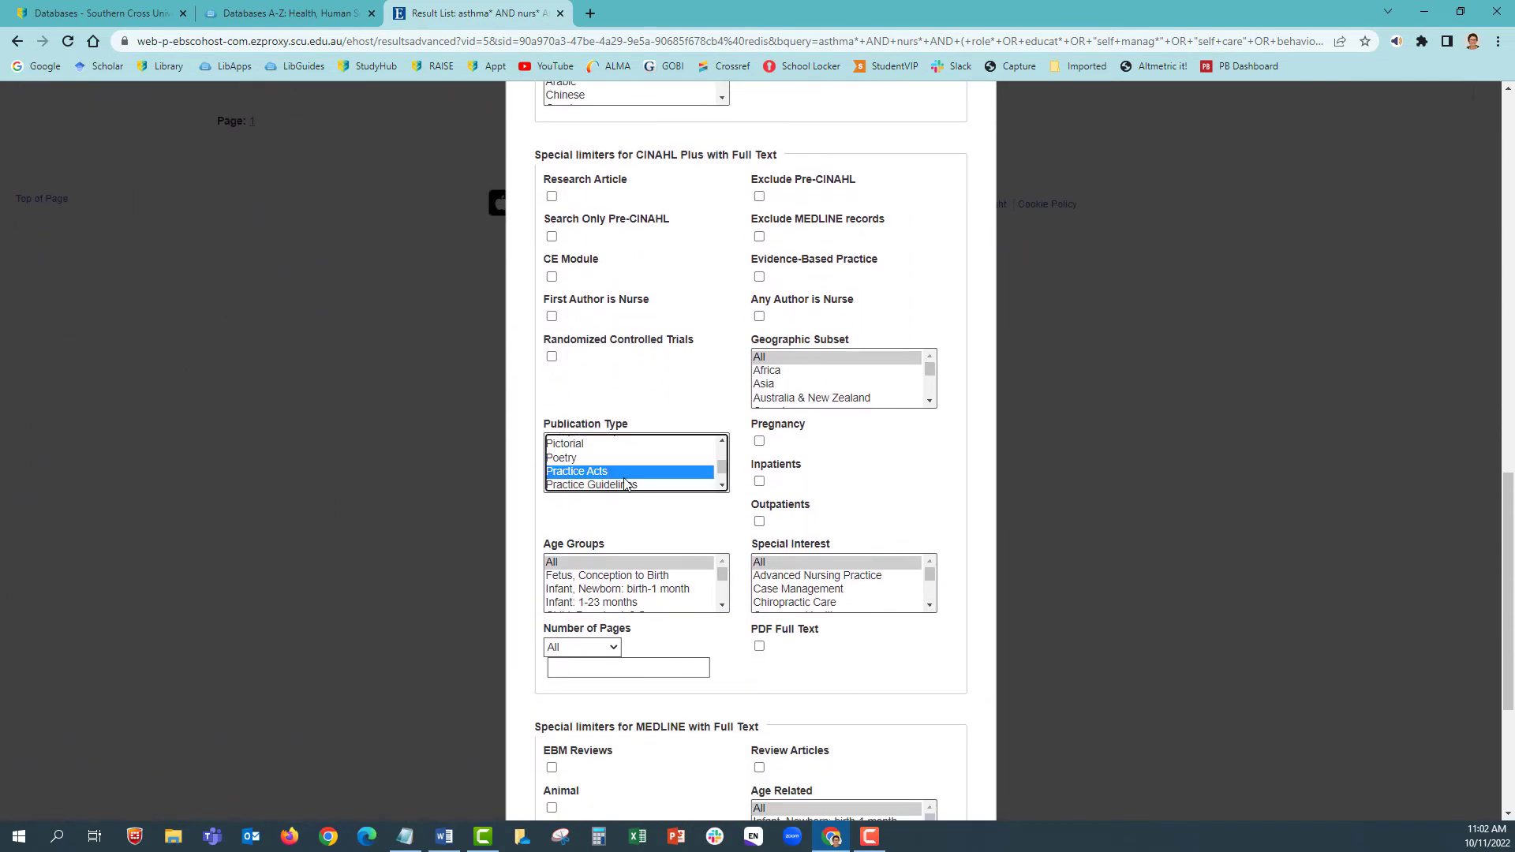
key("s")
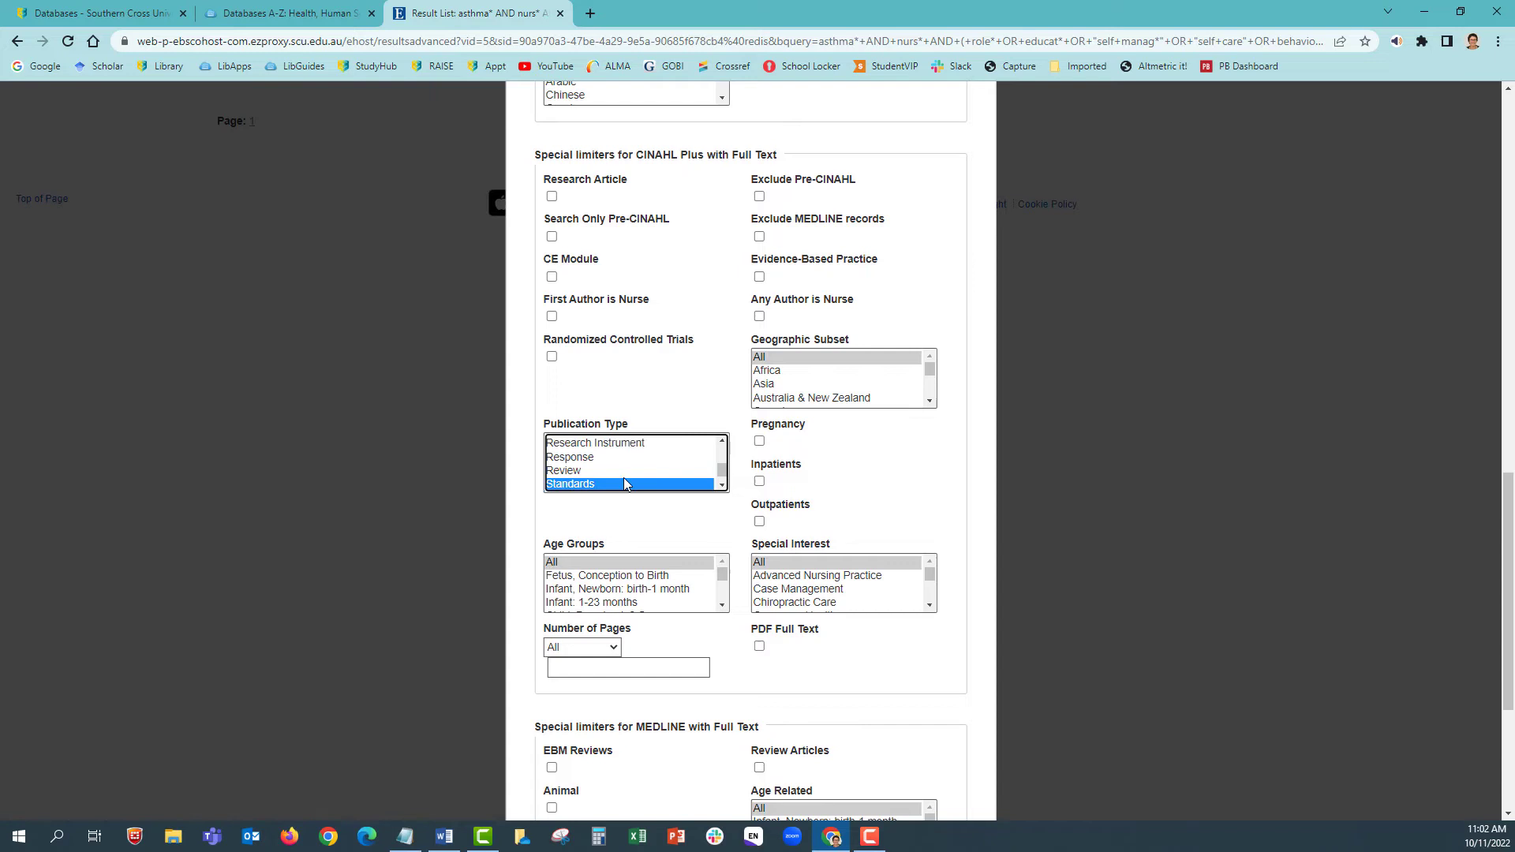
left_click(722, 484)
left_click(642, 479)
scroll(873, 508, "down", 8)
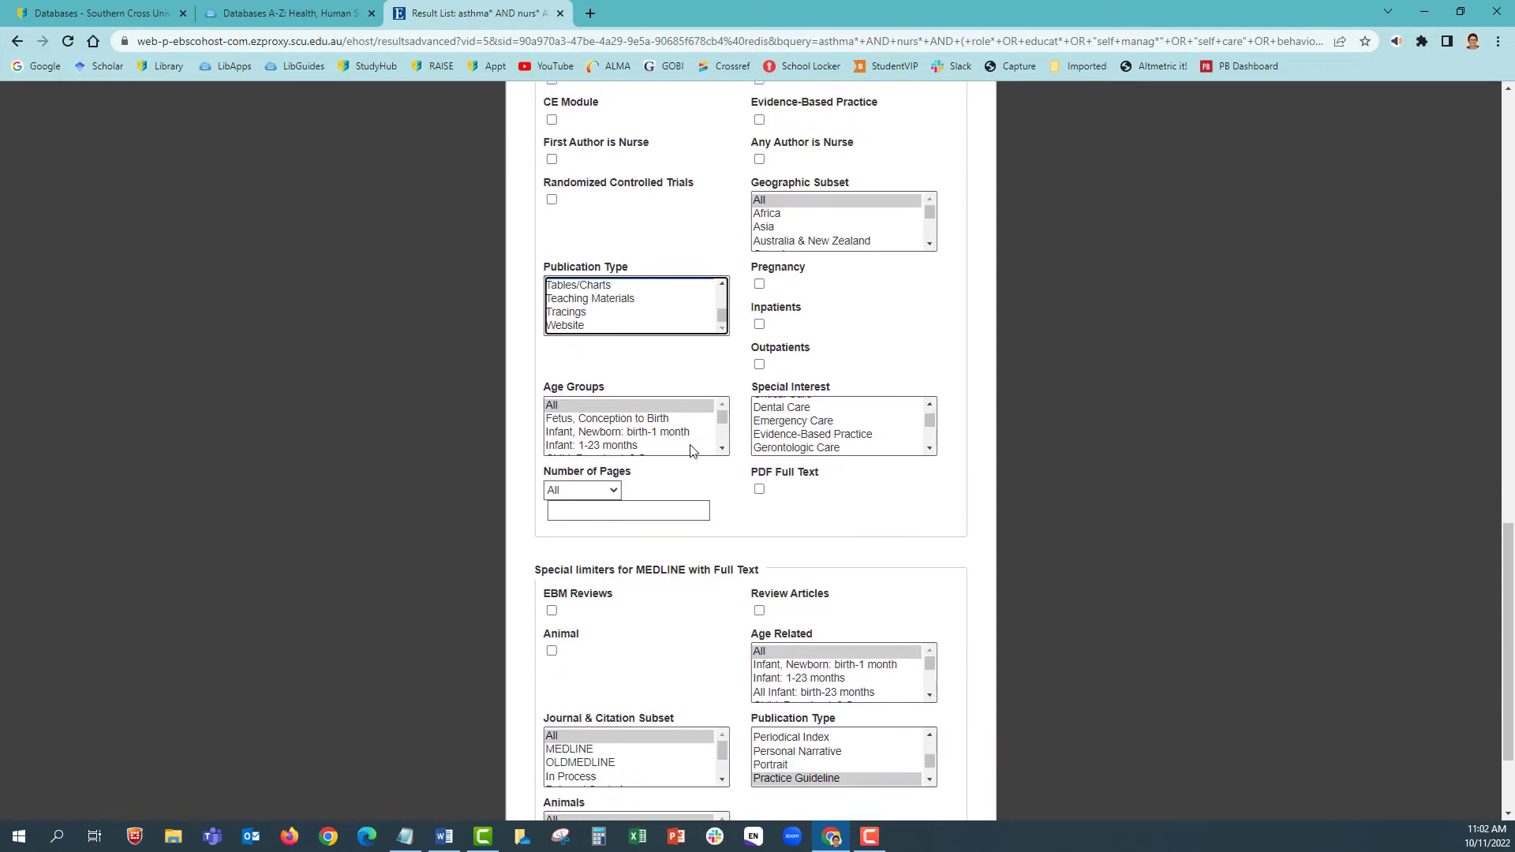
- Change the MEDLINE publication type to Systematic Review, run the search, and check the number of results
left_click(813, 621)
key("s")
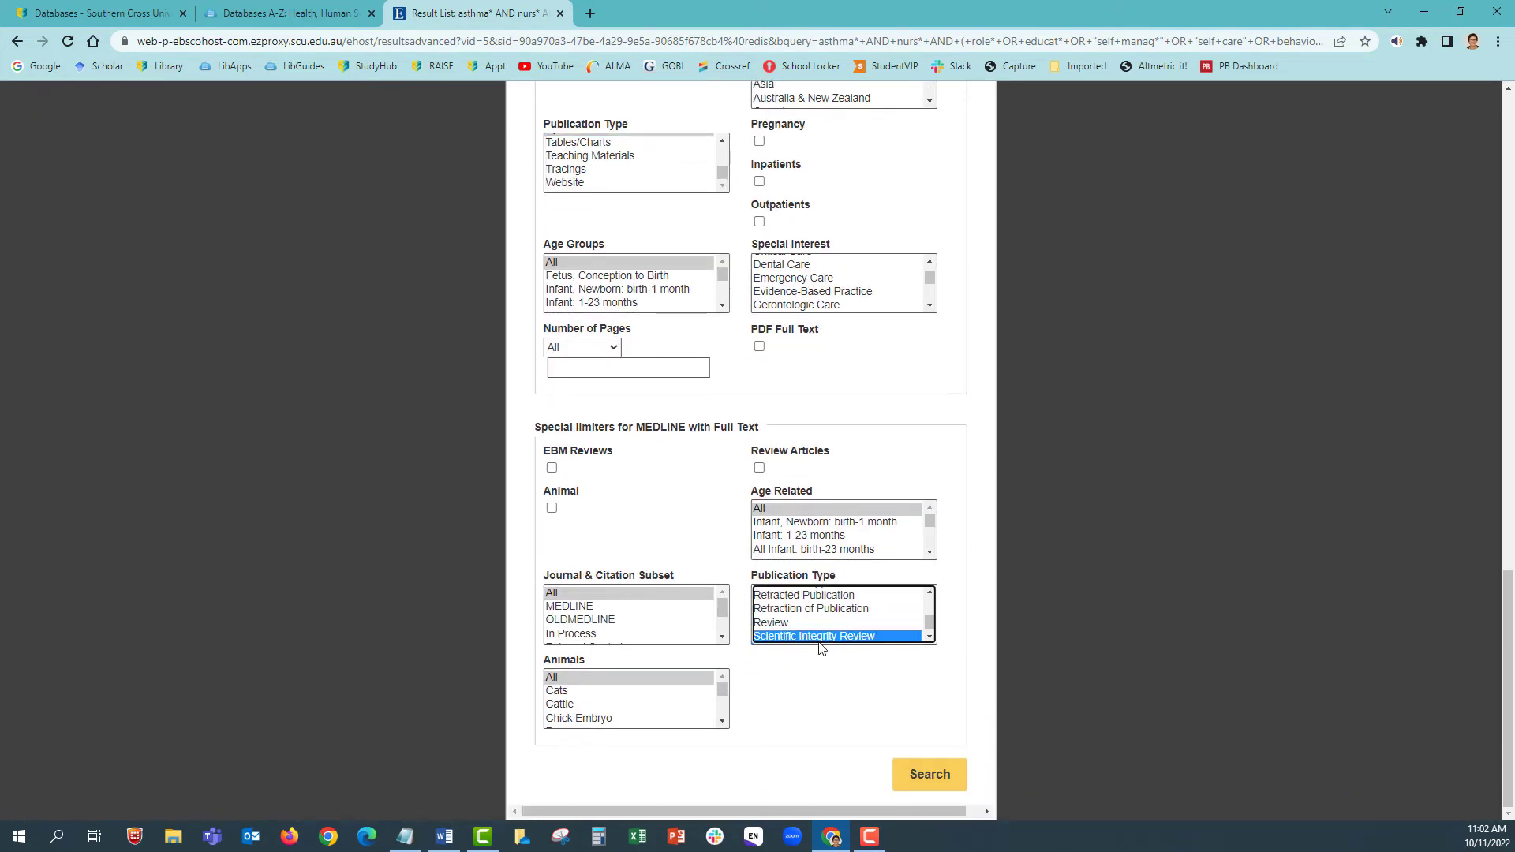
left_click(931, 637)
left_click(841, 618)
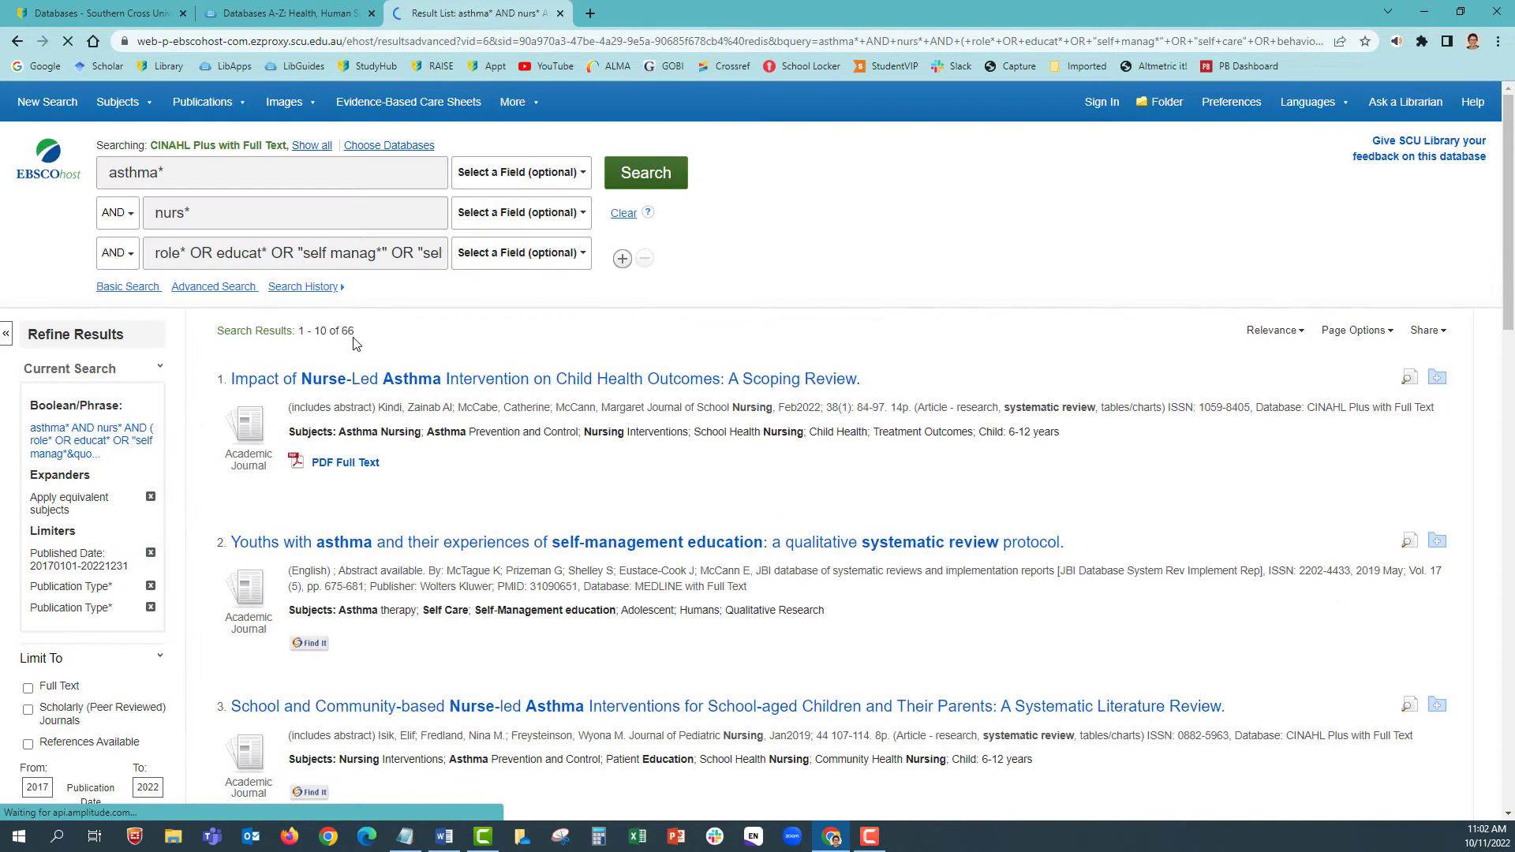
left_click_drag(353, 332, 308, 335)
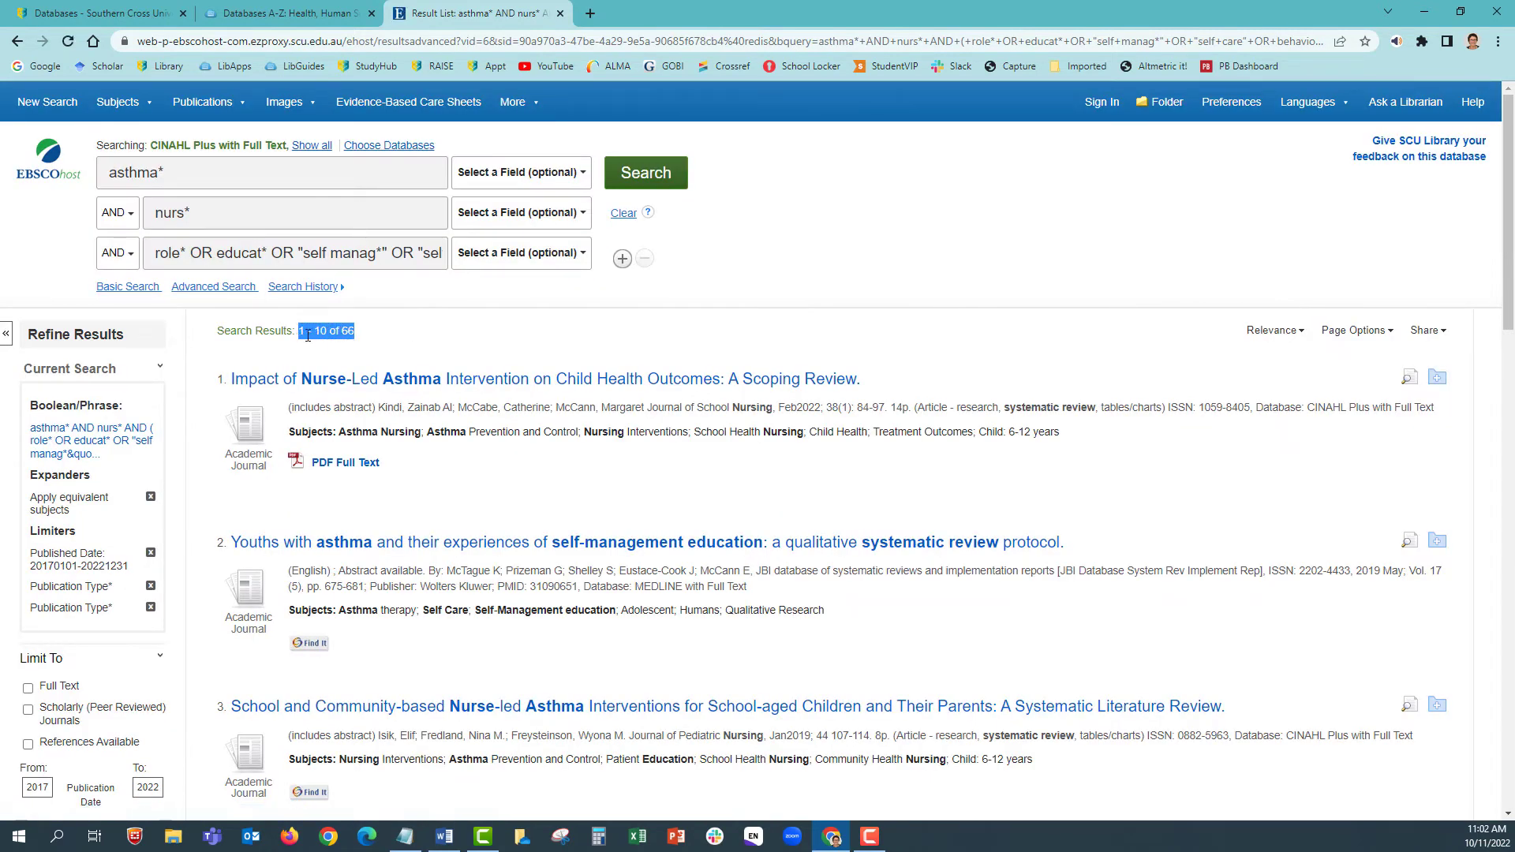
left_click(429, 336)
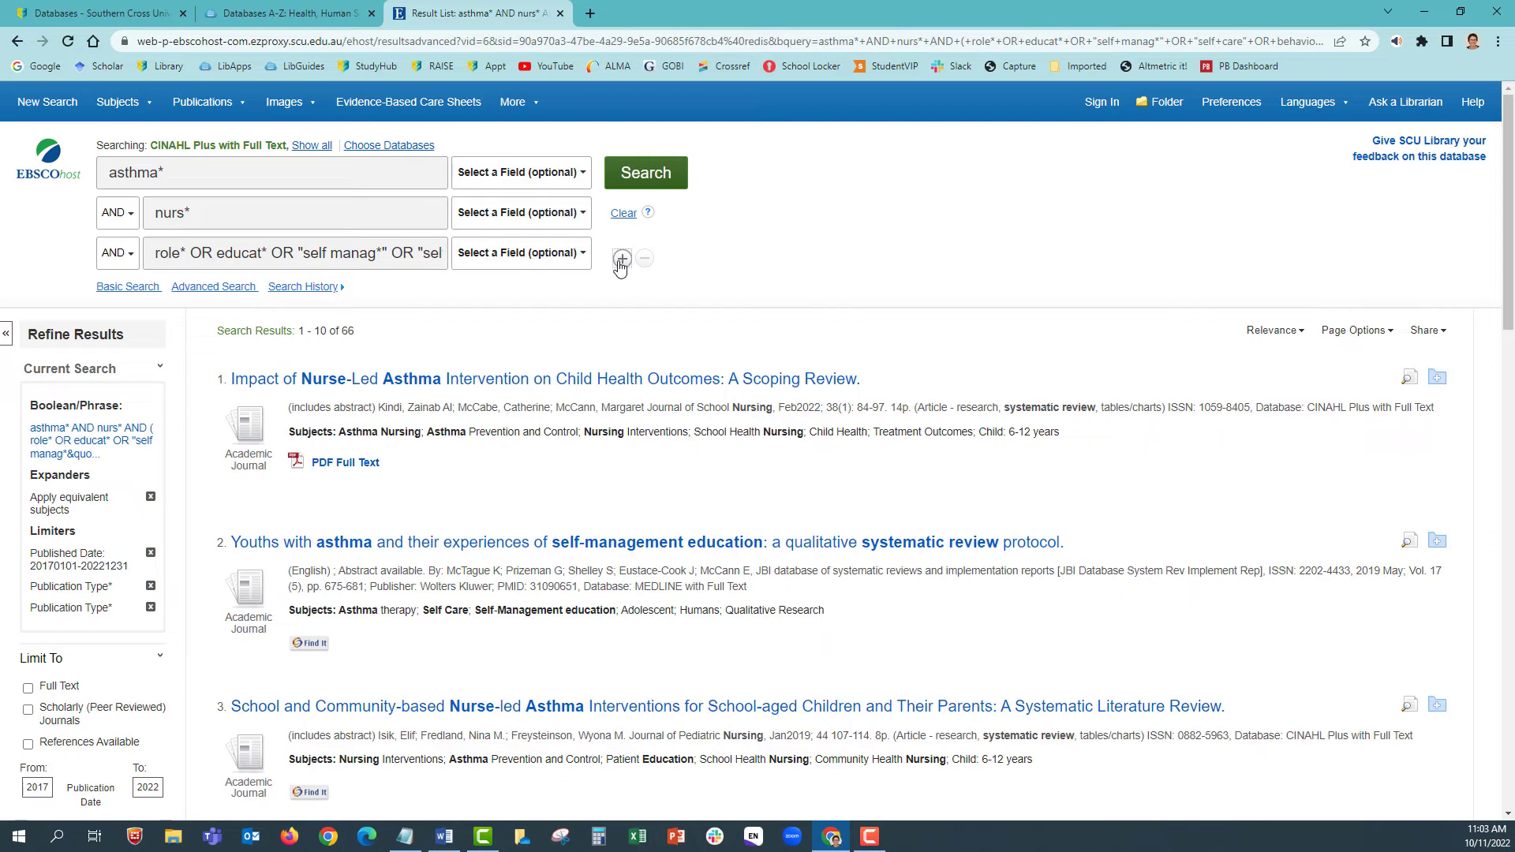
left_click(621, 260)
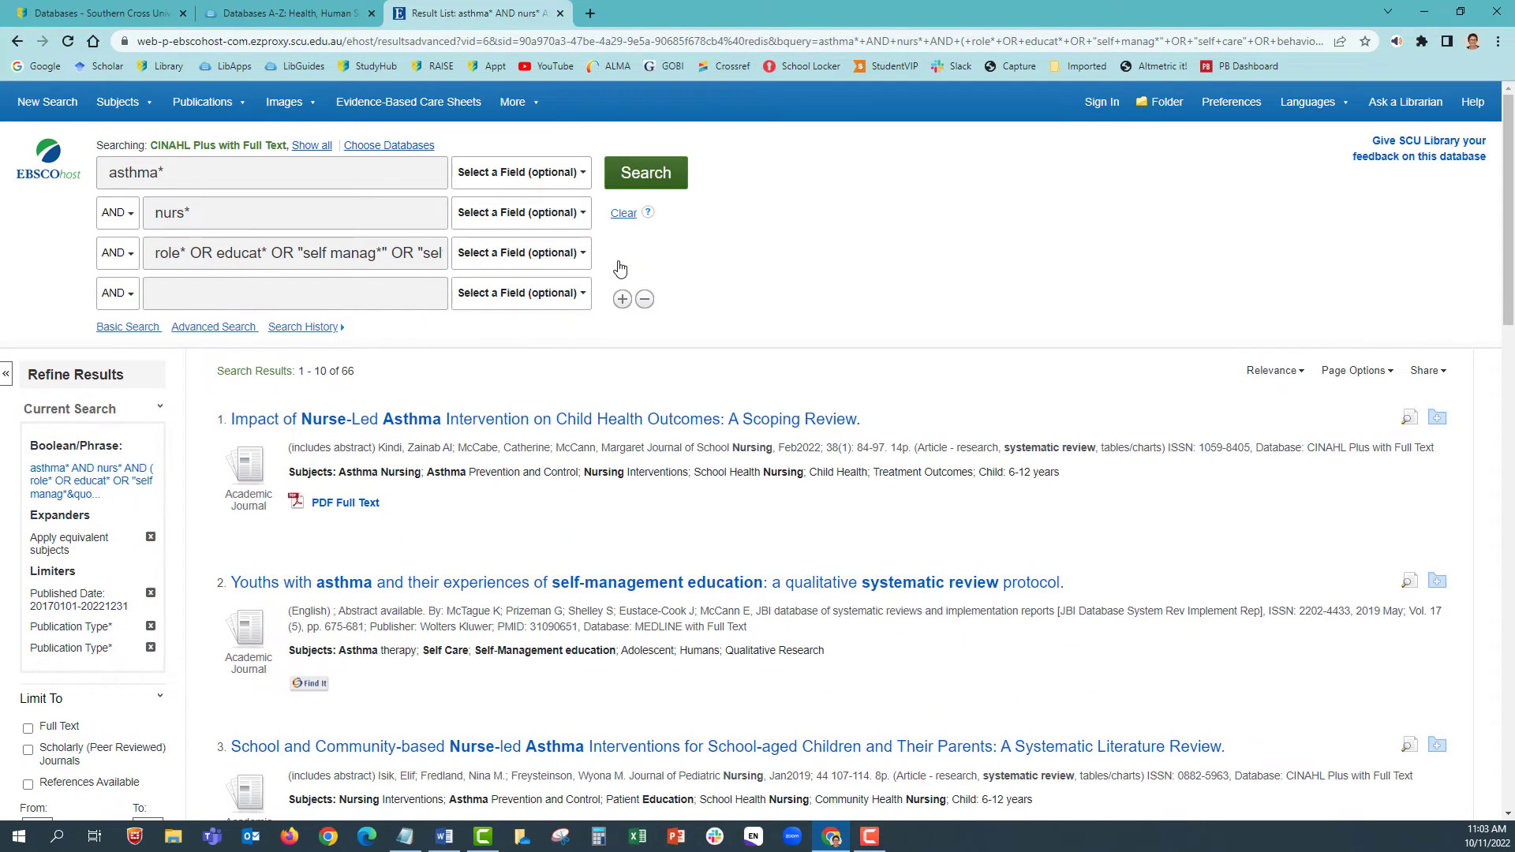
left_click(431, 291)
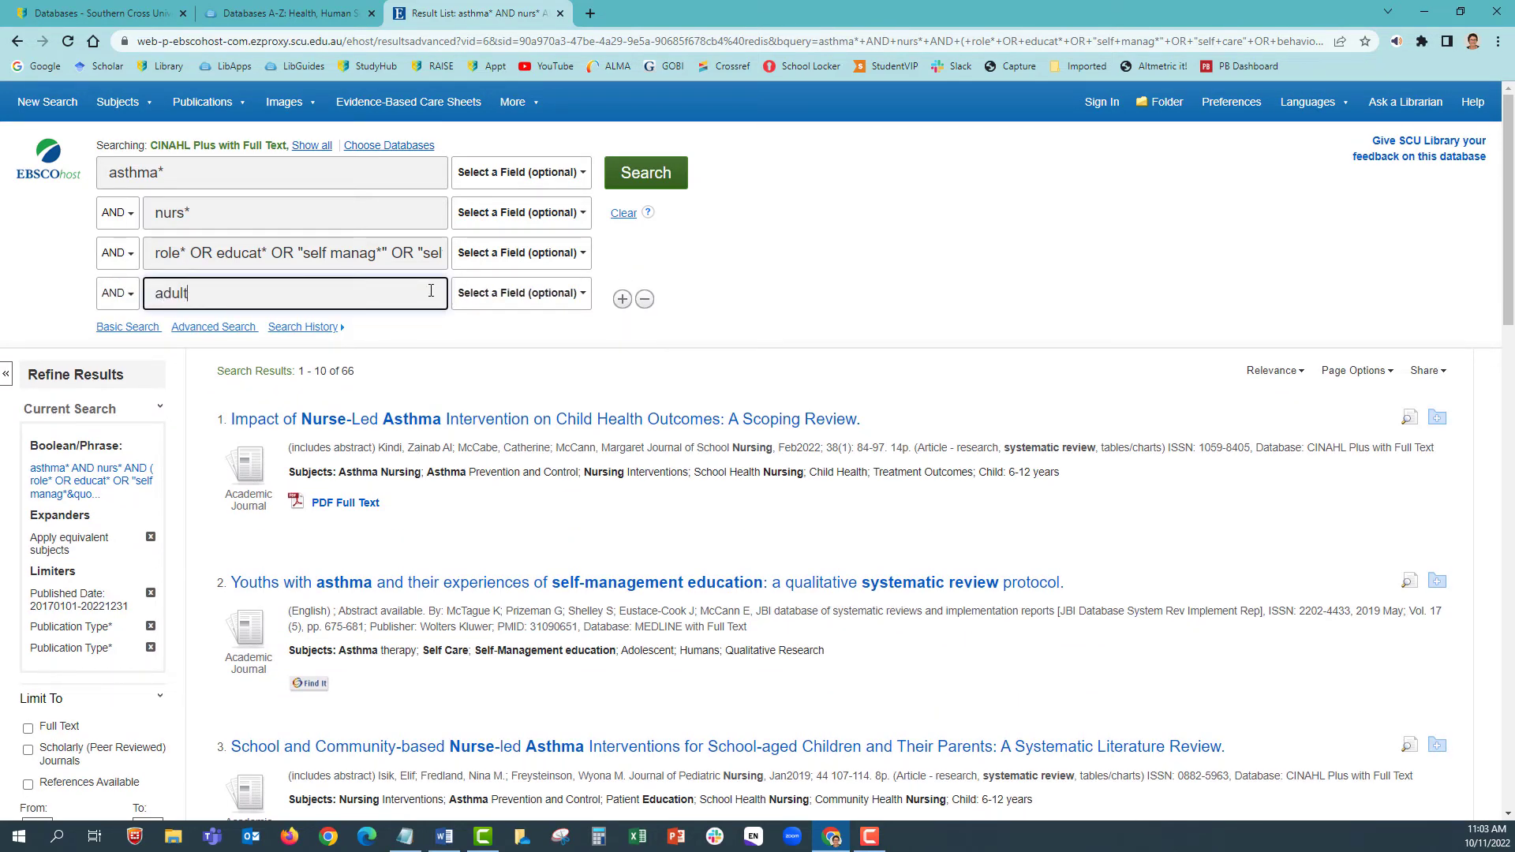
triple_click(201, 293)
key("BackSpace")
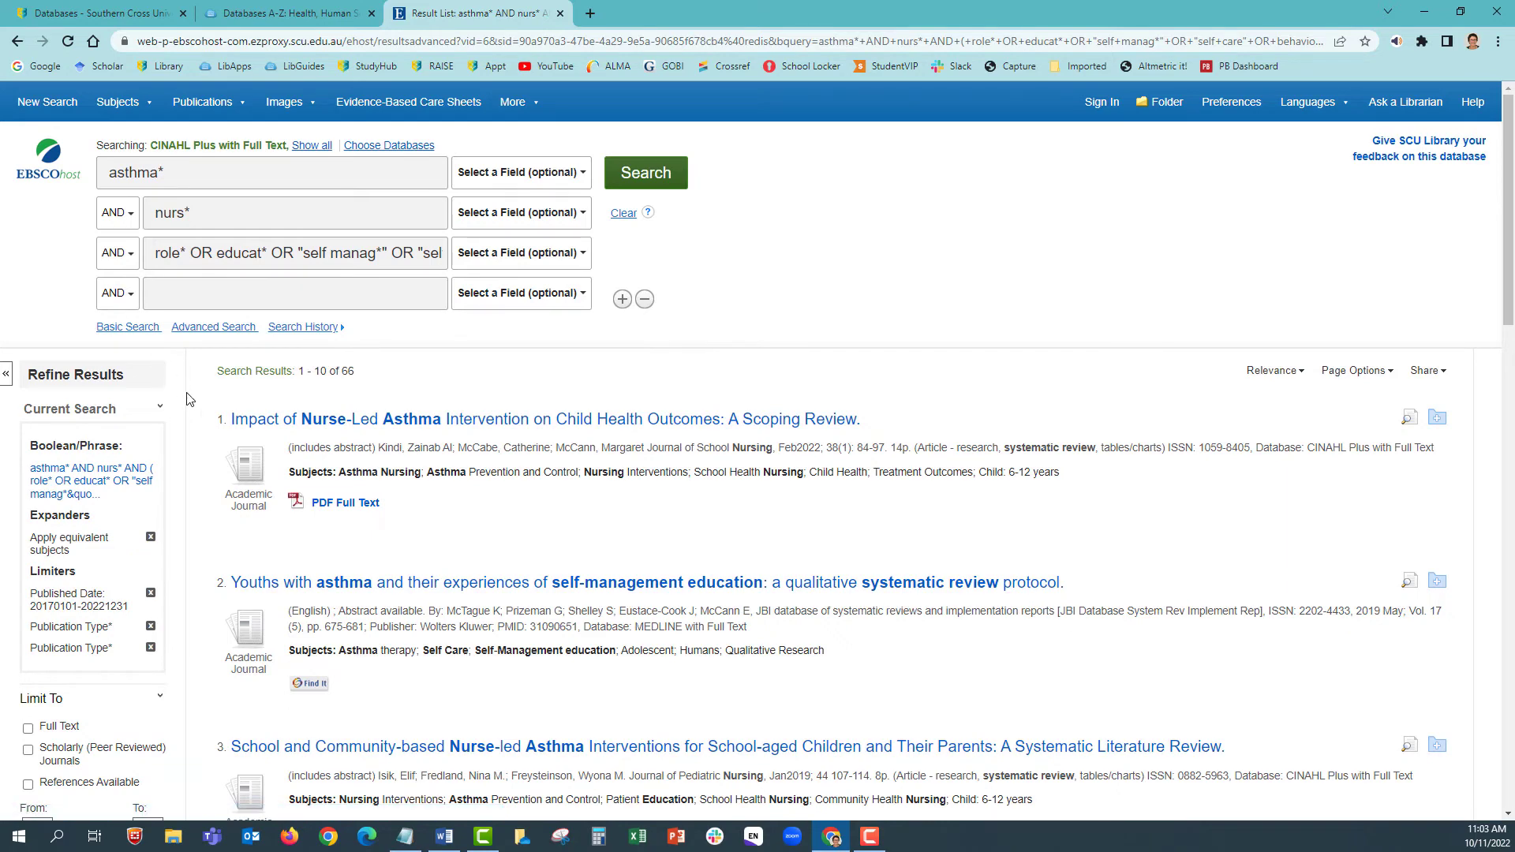
- Narrow the systematic review results to the age group "all adult: 19+ years"
scroll(190, 398, "down", 2)
scroll(189, 399, "down", 7)
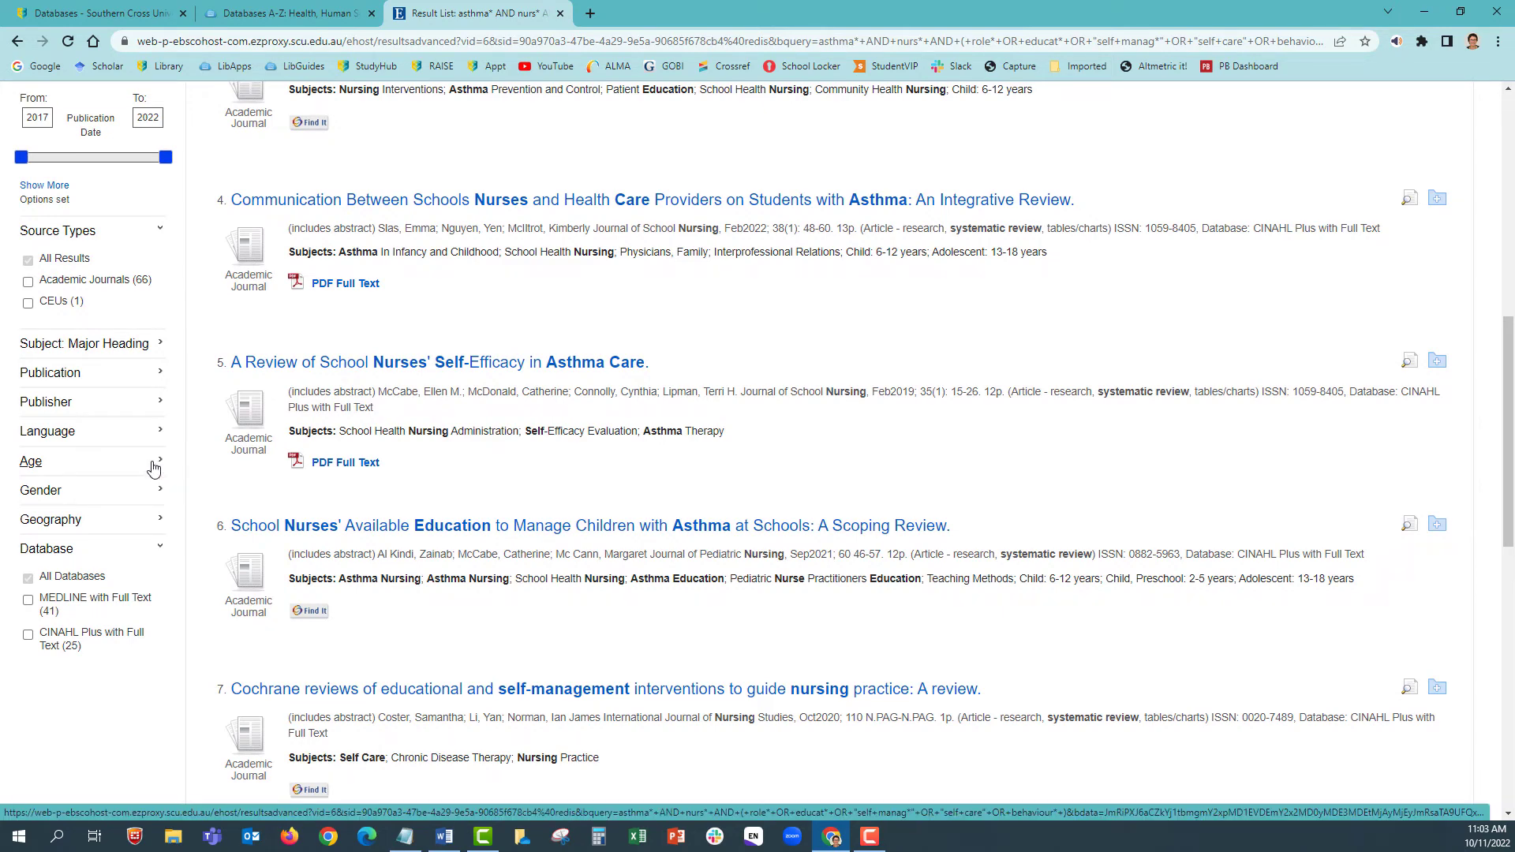
left_click(154, 470)
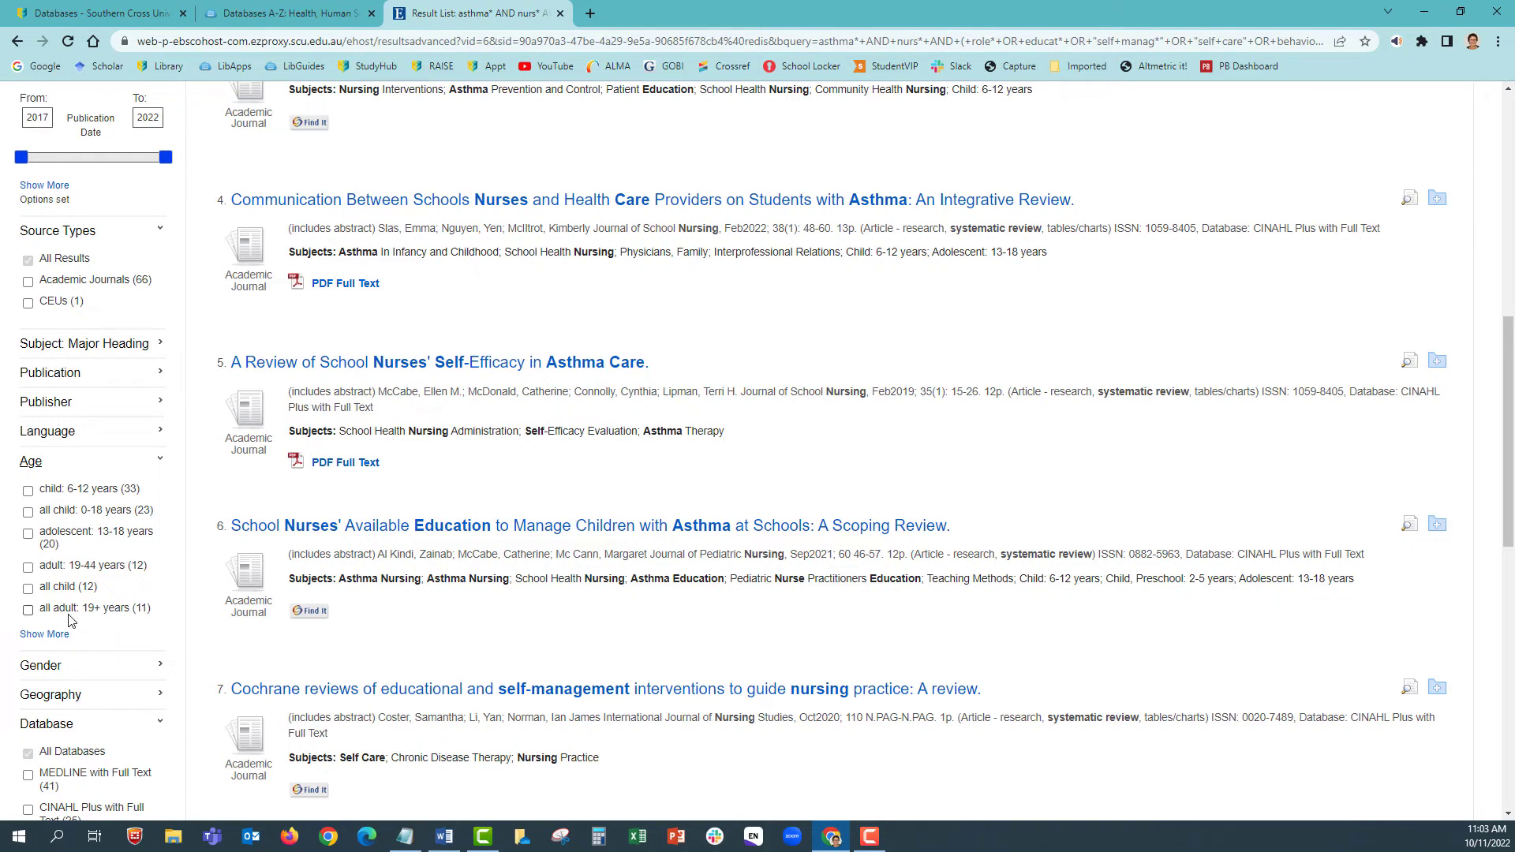
left_click(29, 610)
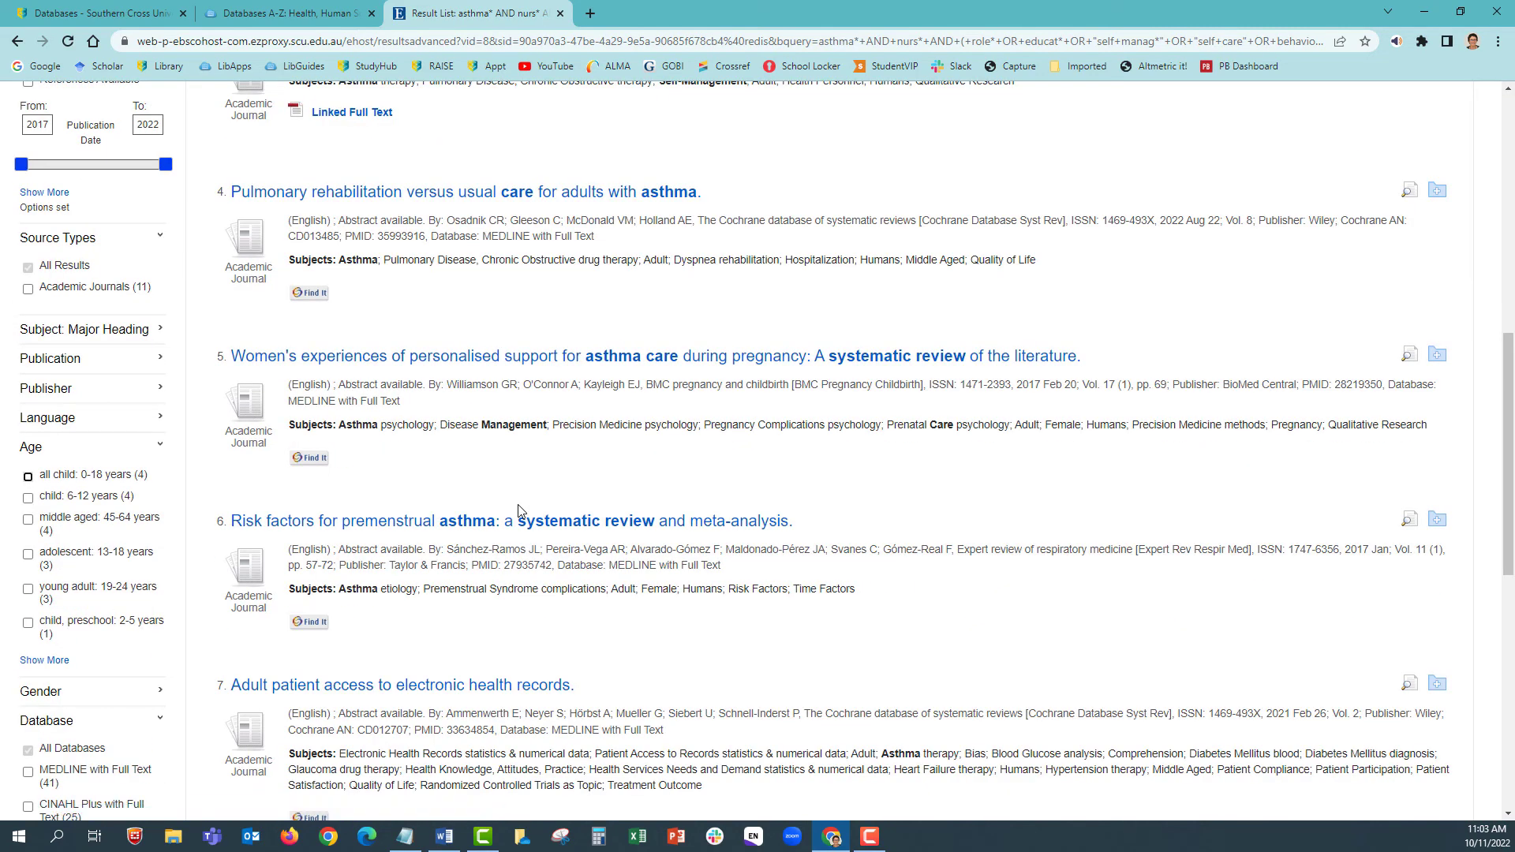
- Reopen the full set of limiters and change the CINAHL Plus publication type to Journal Article
scroll(518, 511, "up", 2)
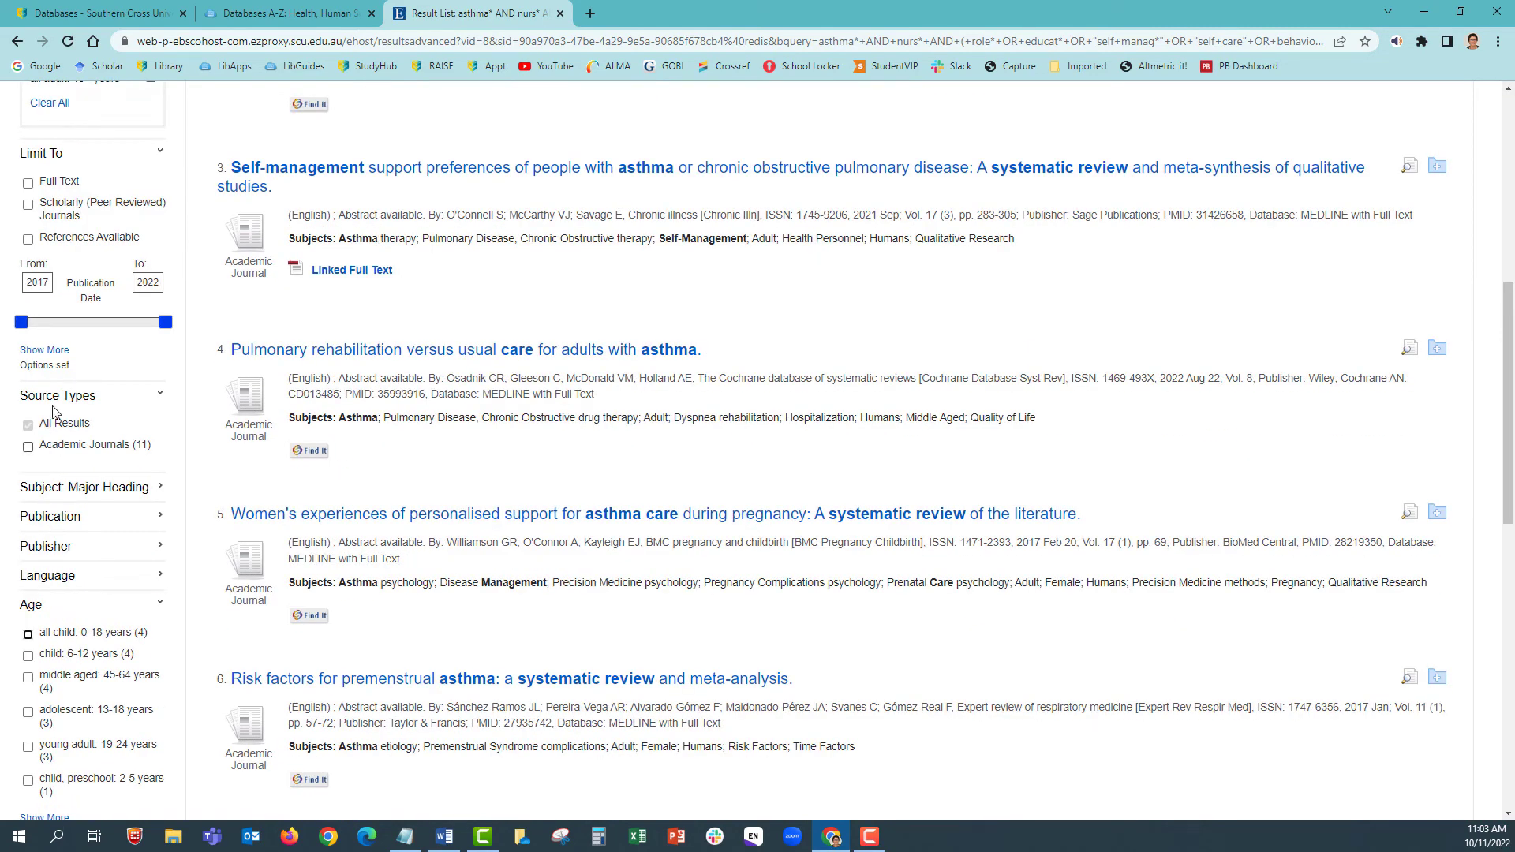
left_click(41, 352)
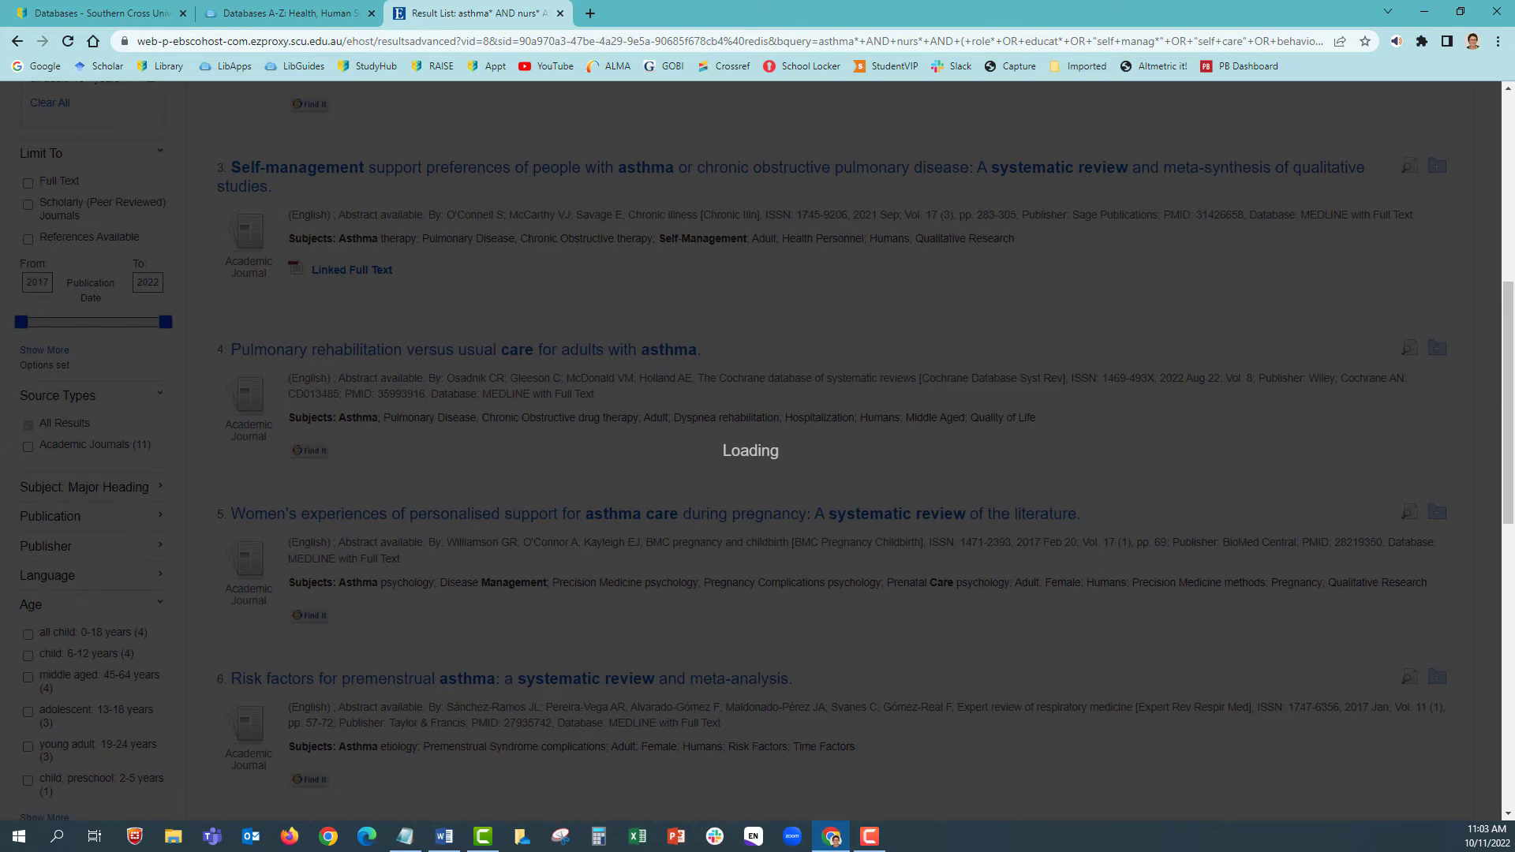
scroll(697, 473, "down", 6)
scroll(698, 473, "down", 3)
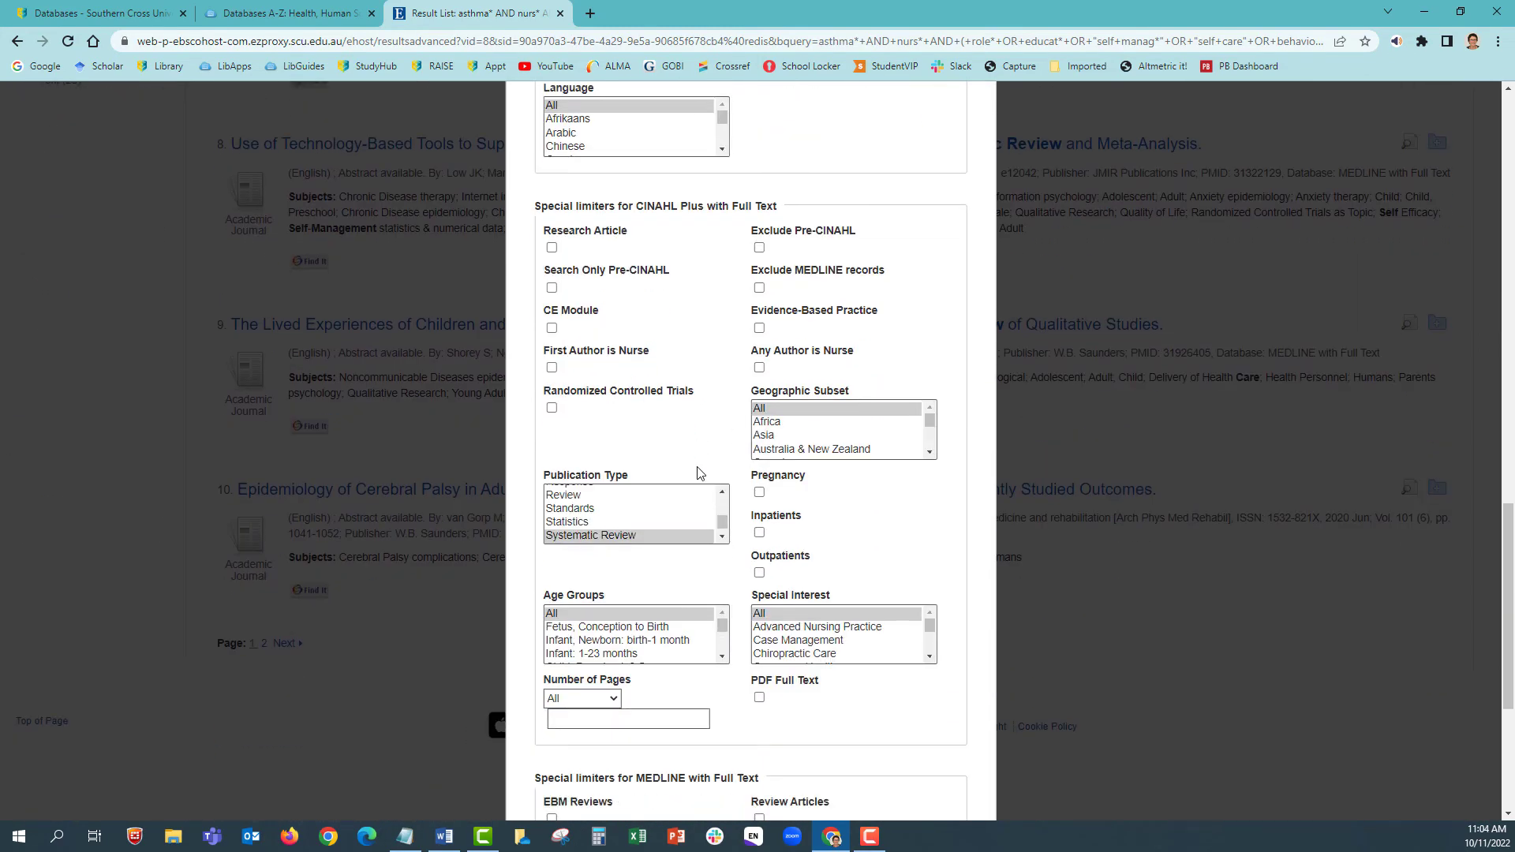
left_click(597, 458)
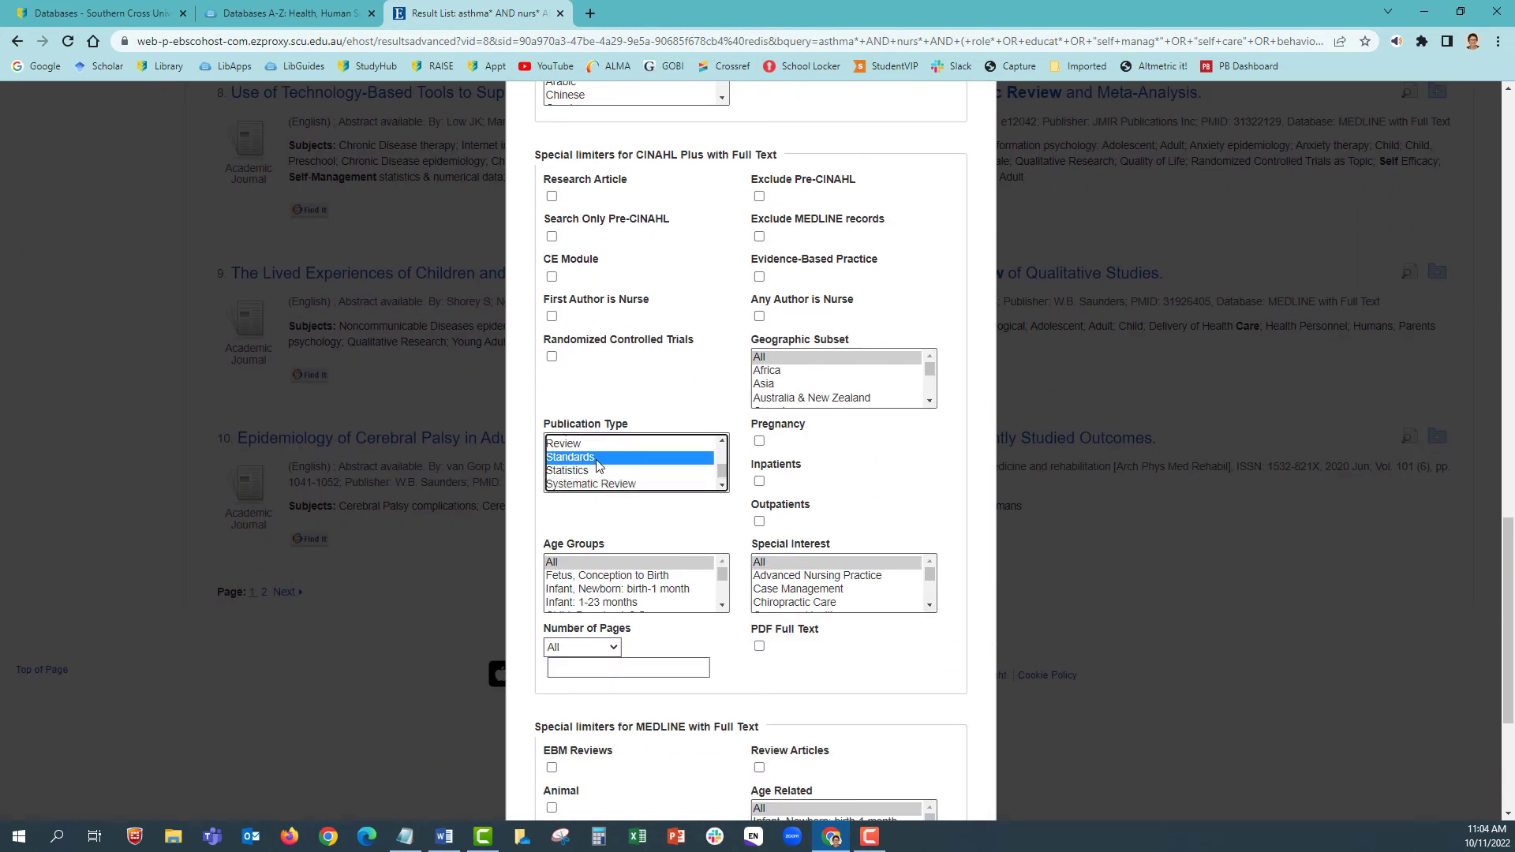
scroll(597, 466, "up", 3)
left_click(593, 441)
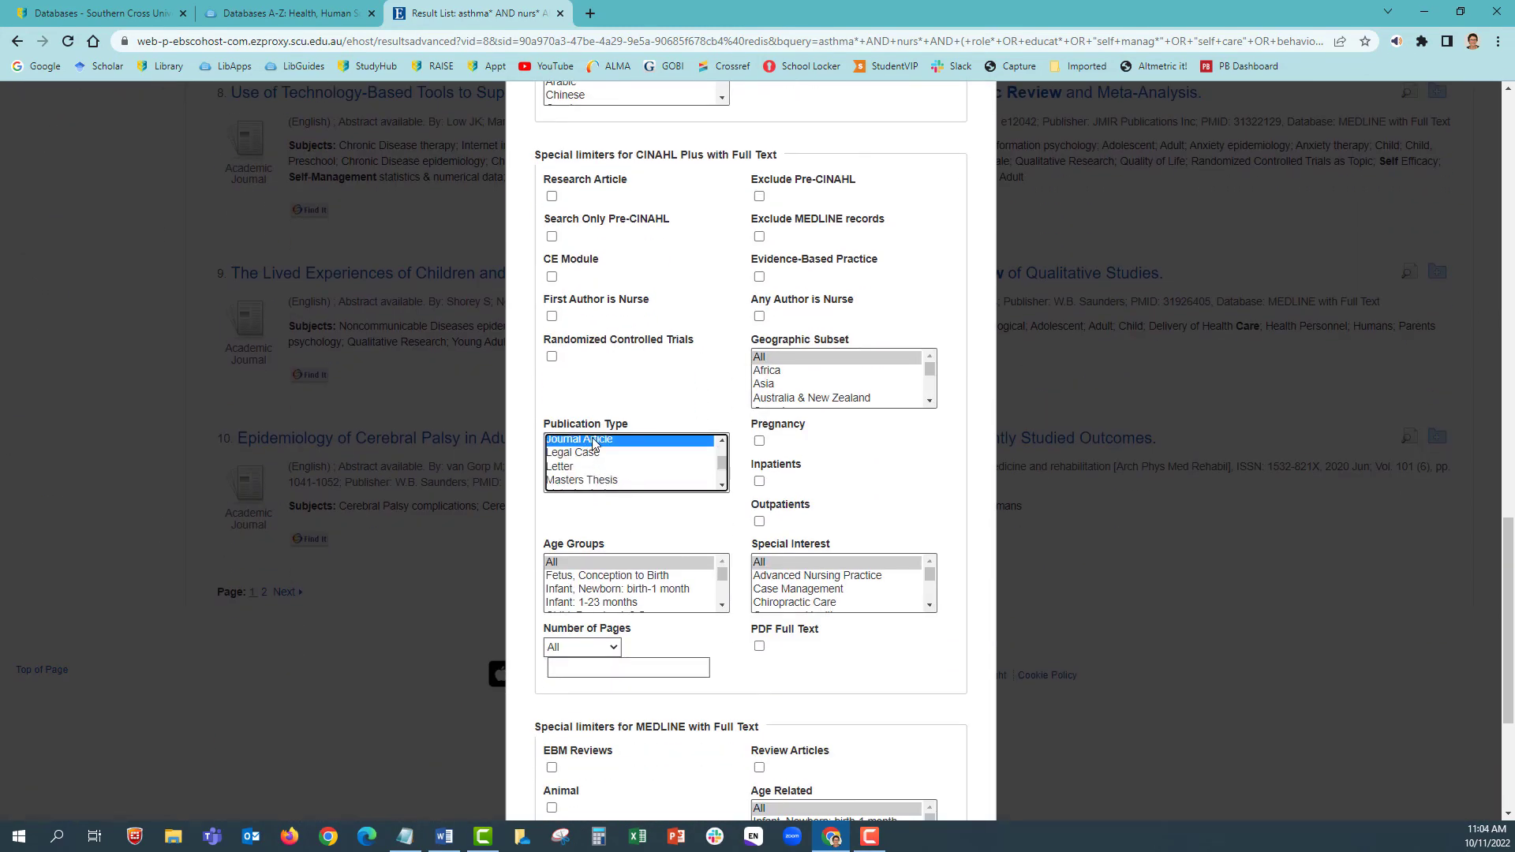
- Change the MEDLINE publication type to Journal Article and run the search
left_click(851, 683)
scroll(850, 684, "down", 4)
left_click(830, 620)
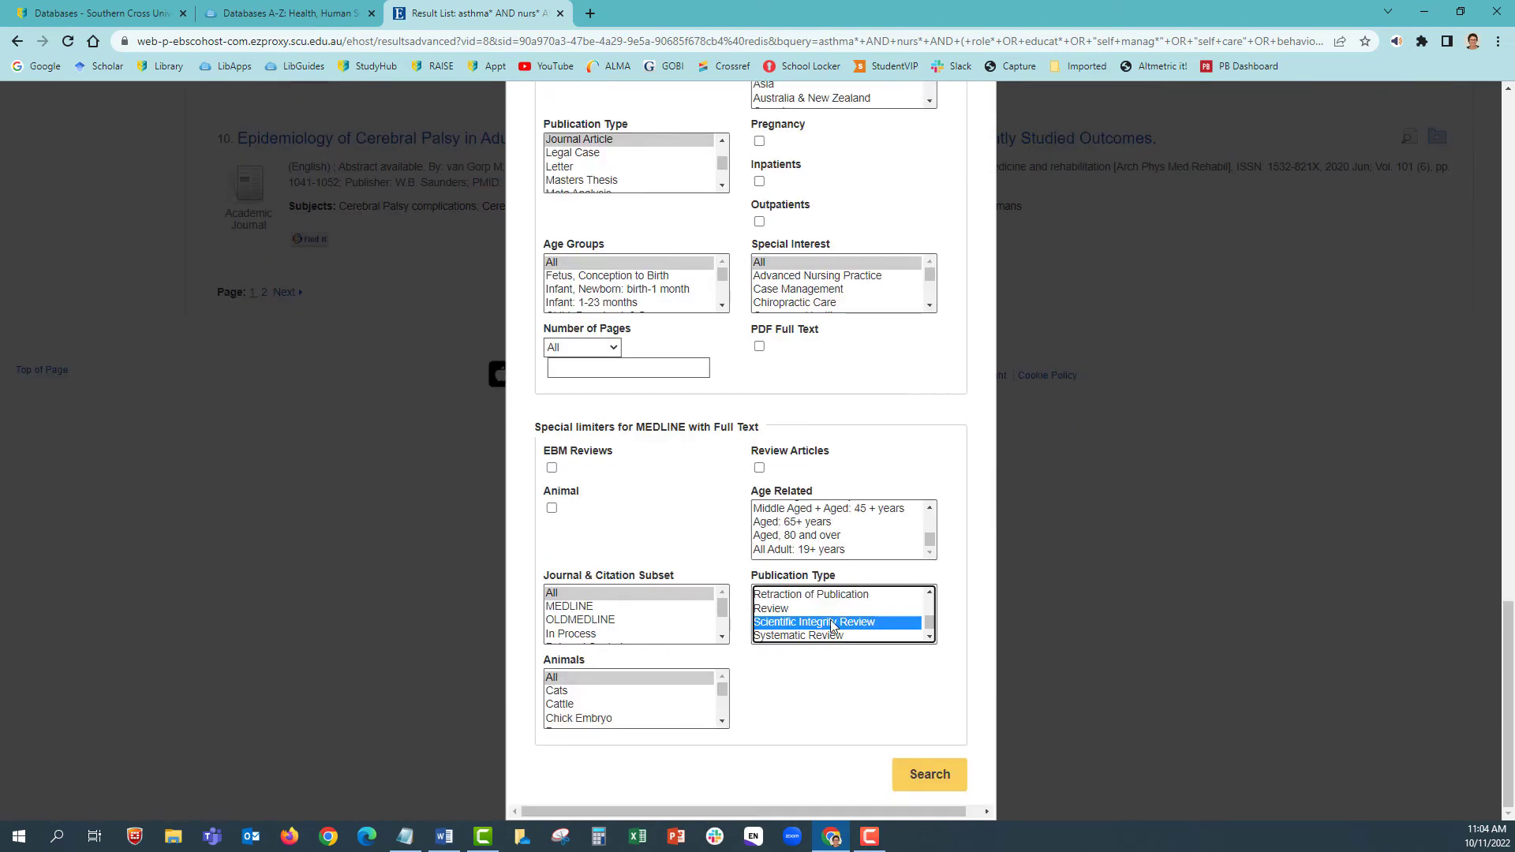
key("j")
scroll(816, 613, "up", 2)
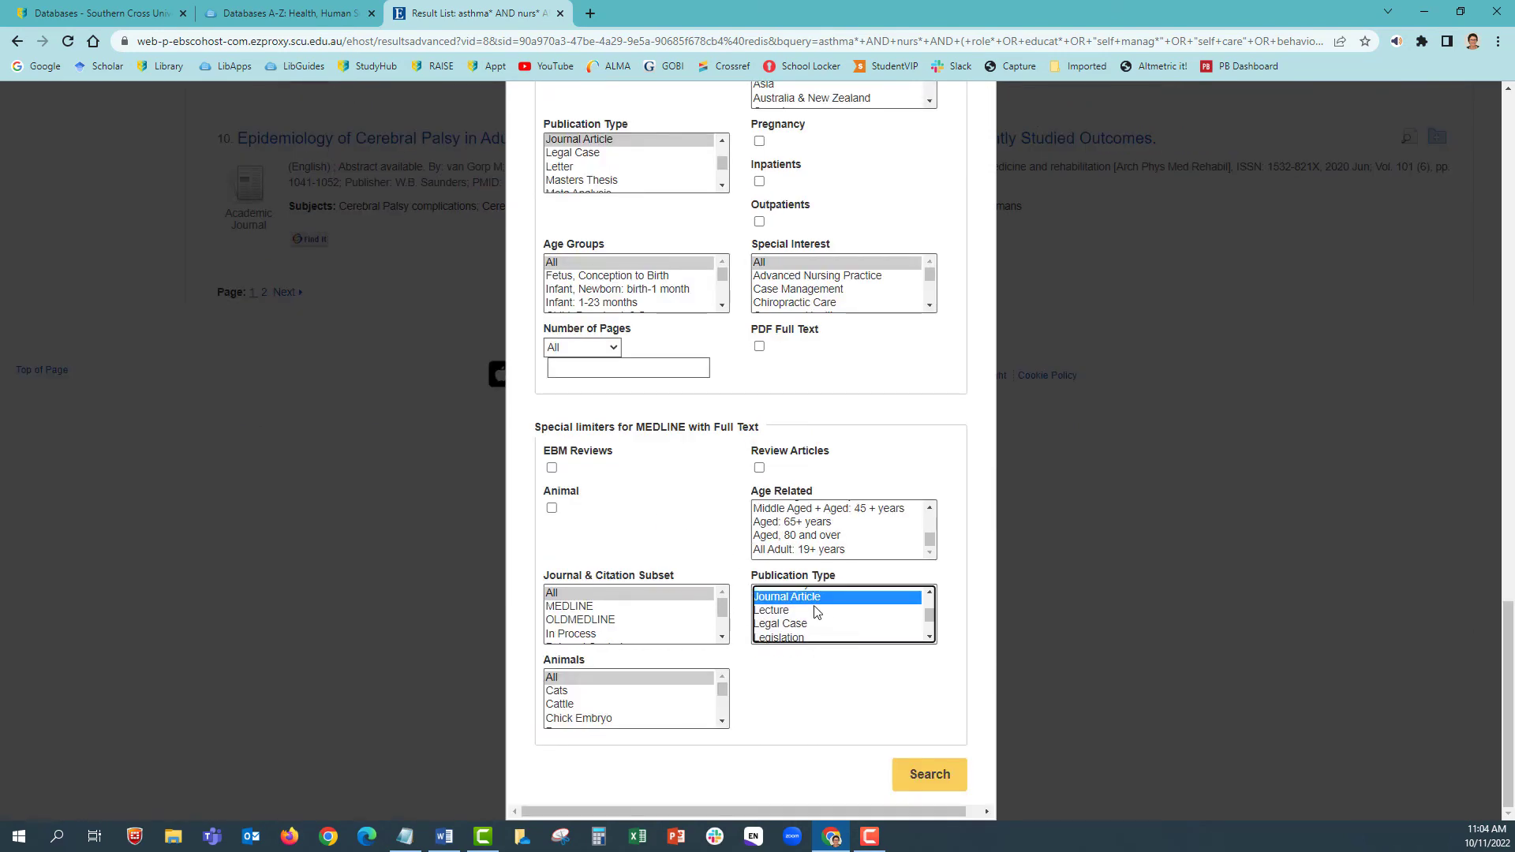
scroll(817, 622, "down", 2)
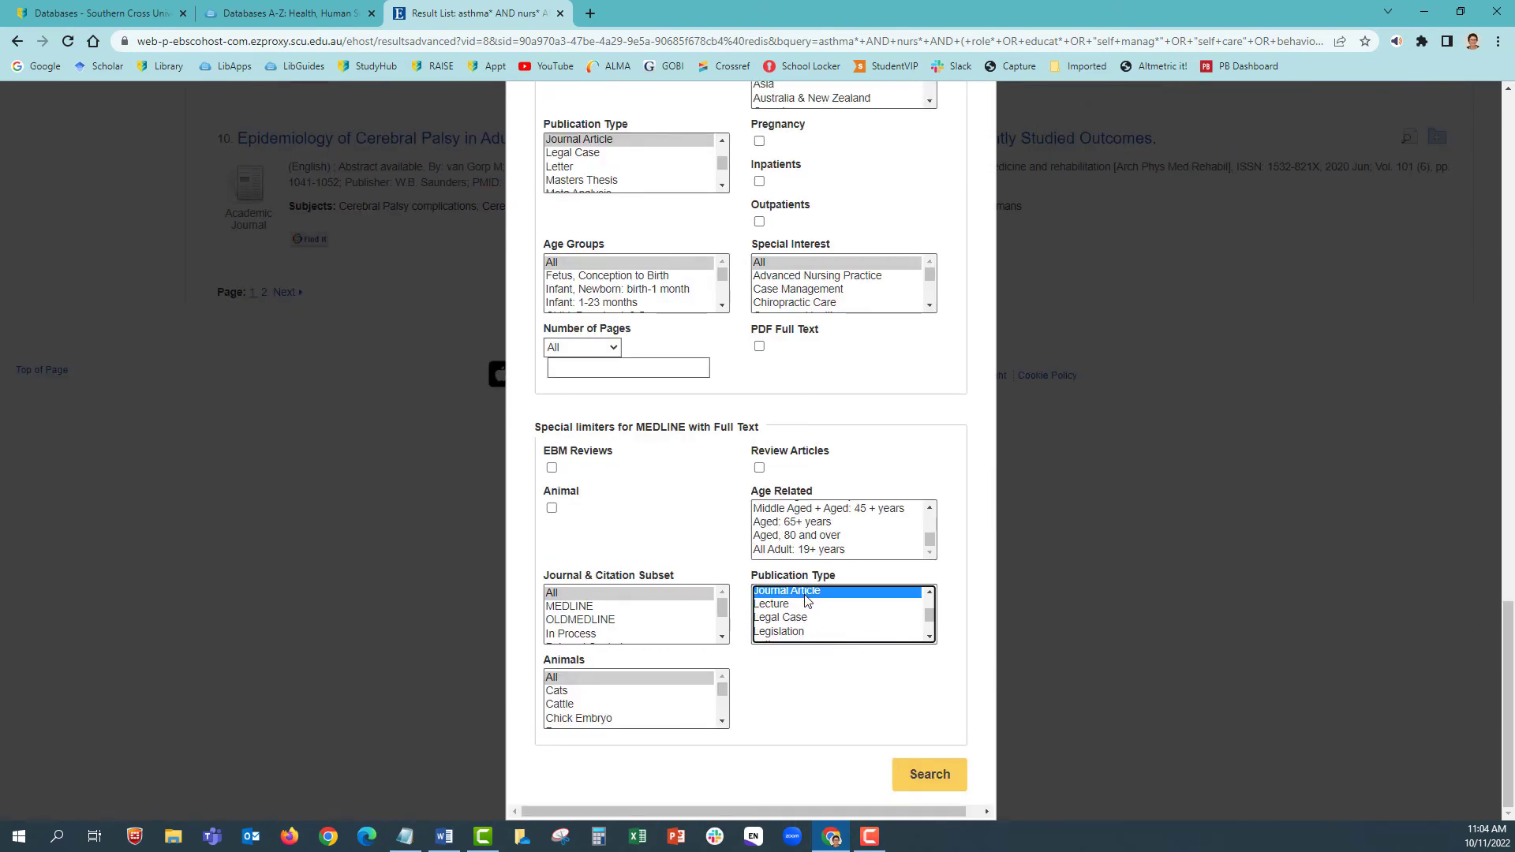
left_click(944, 778)
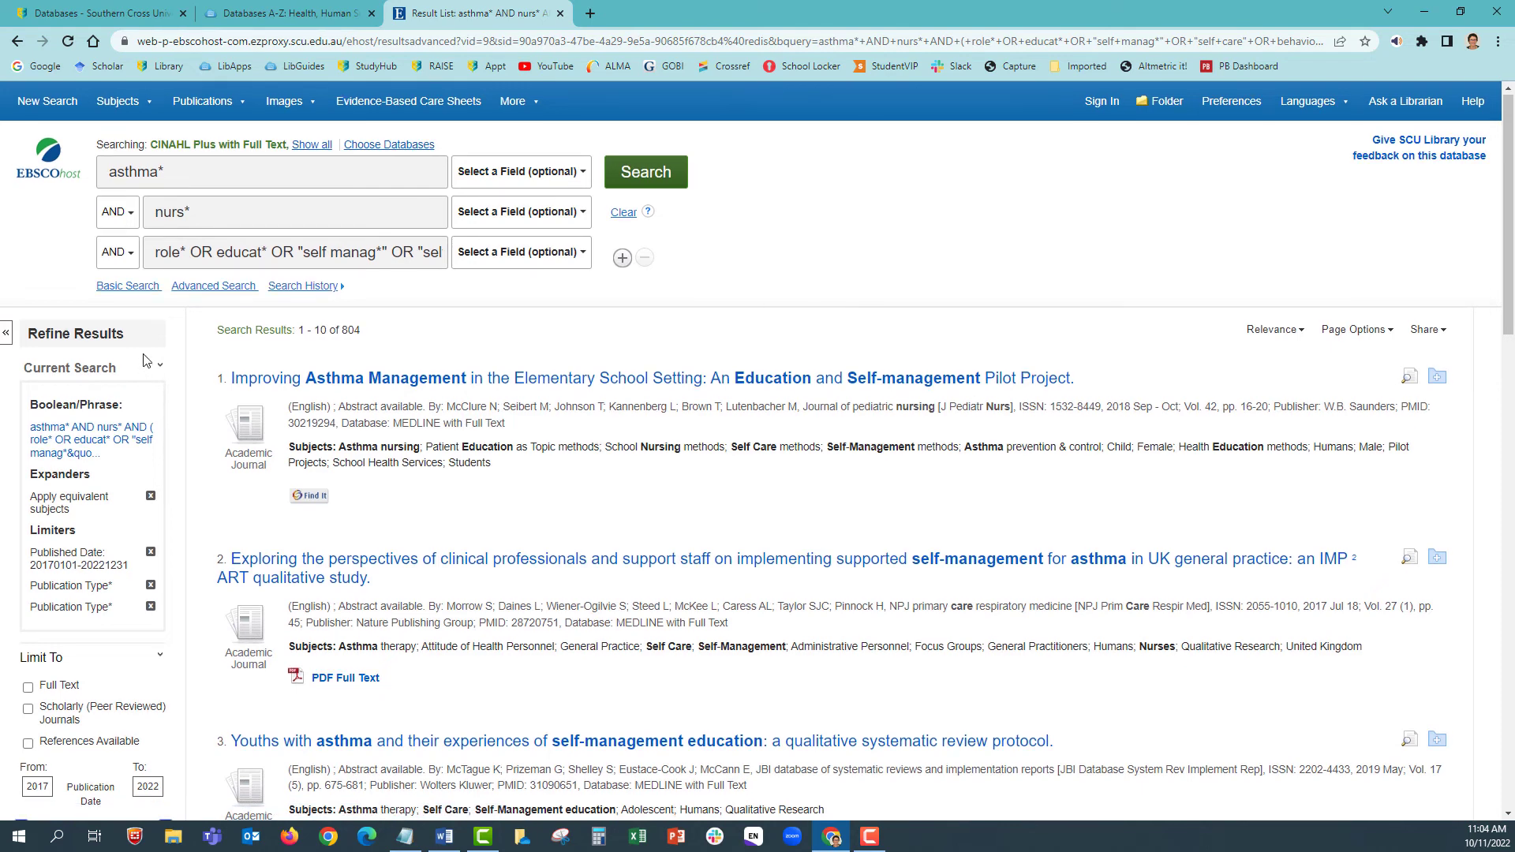
- Limit the journal article results to the age group "all adult: 19+ years" and to scholarly (peer reviewed) journals
scroll(147, 362, "down", 1)
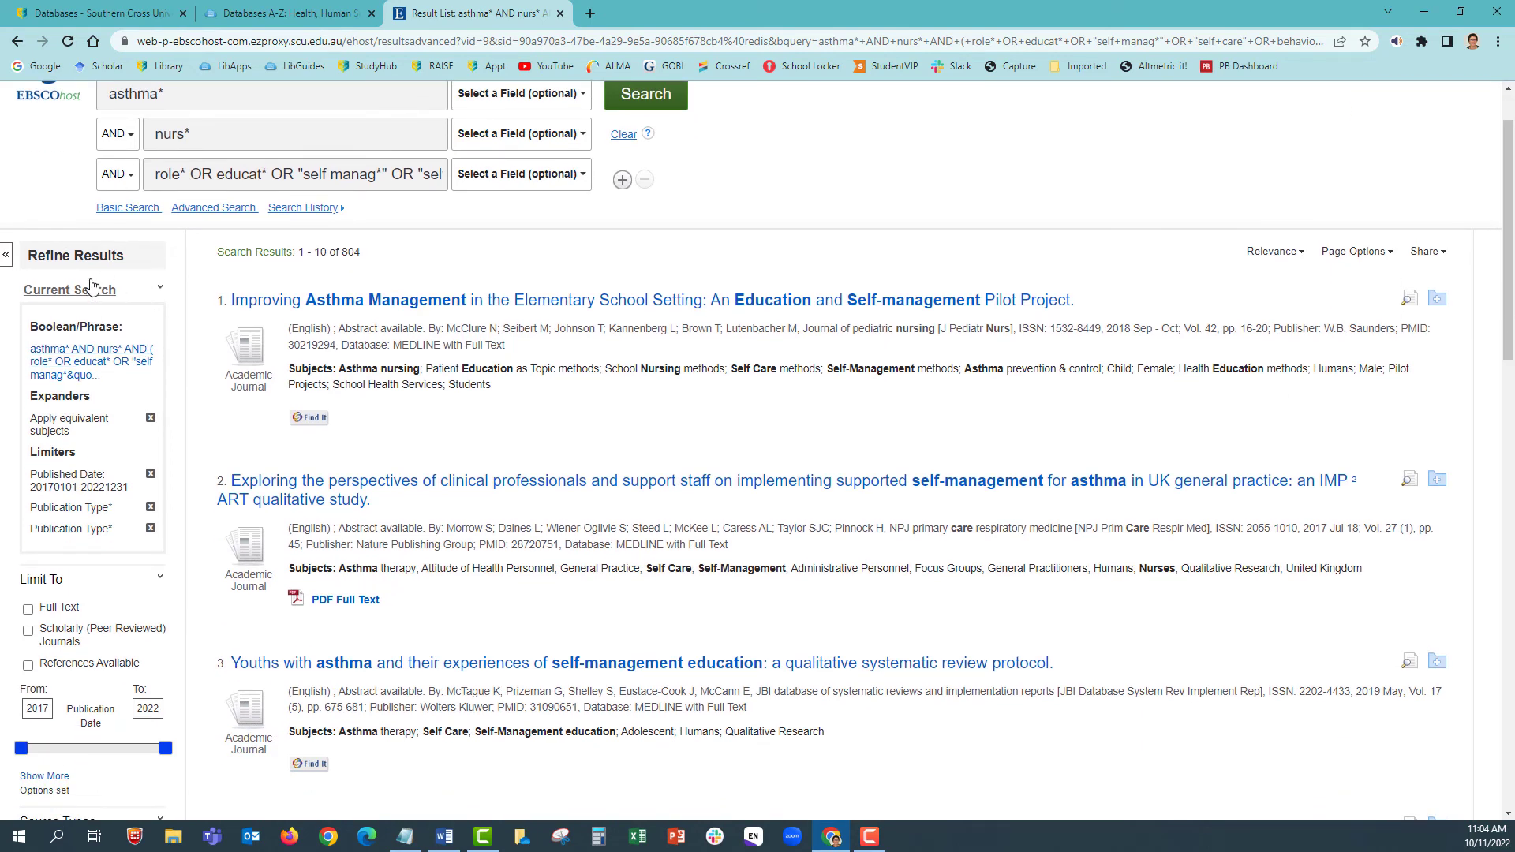
scroll(82, 395, "down", 3)
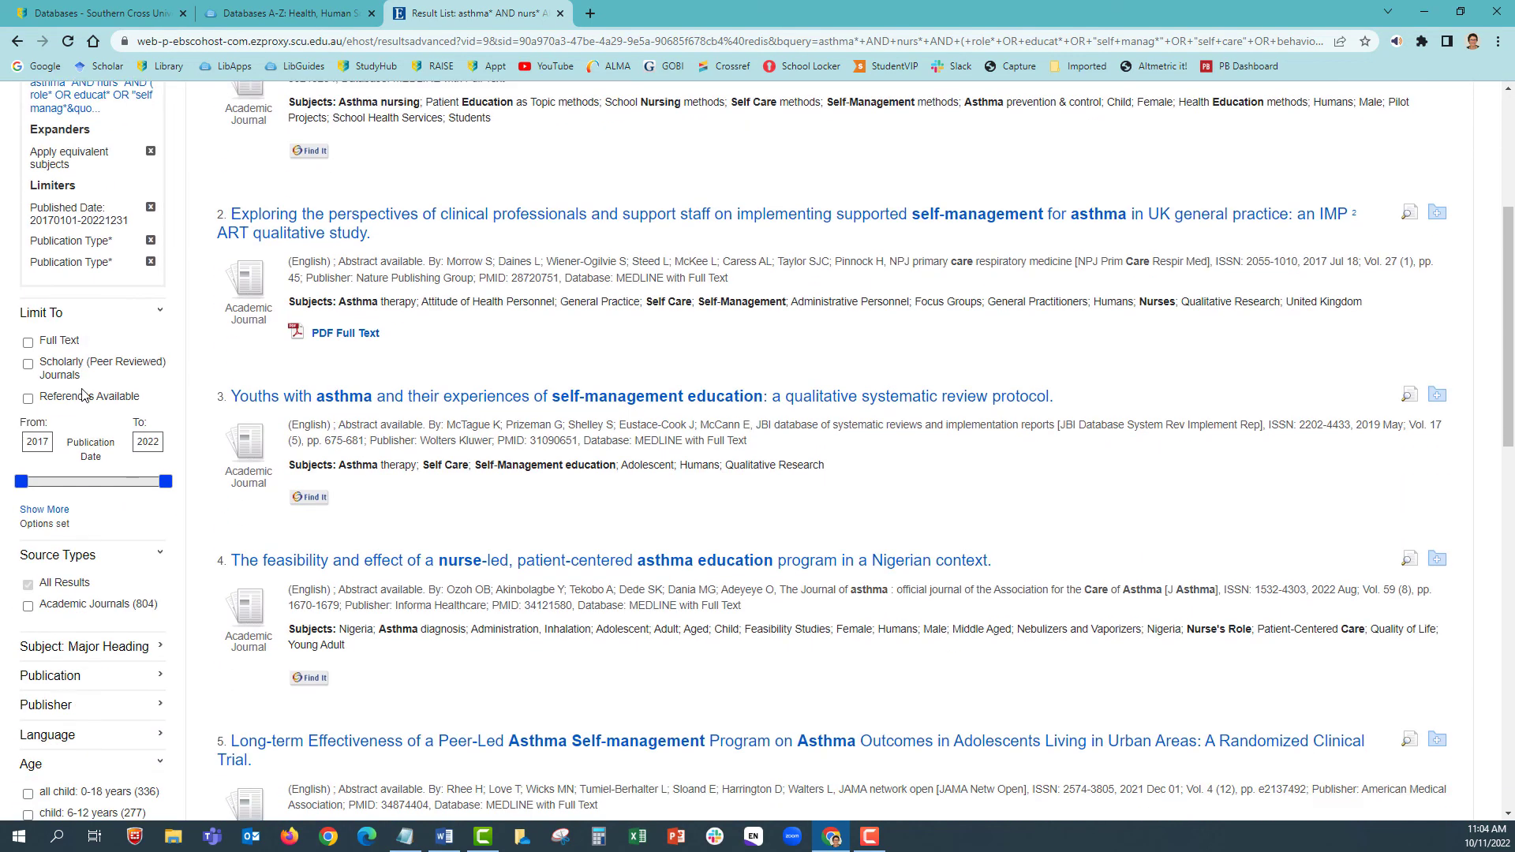
scroll(83, 395, "down", 5)
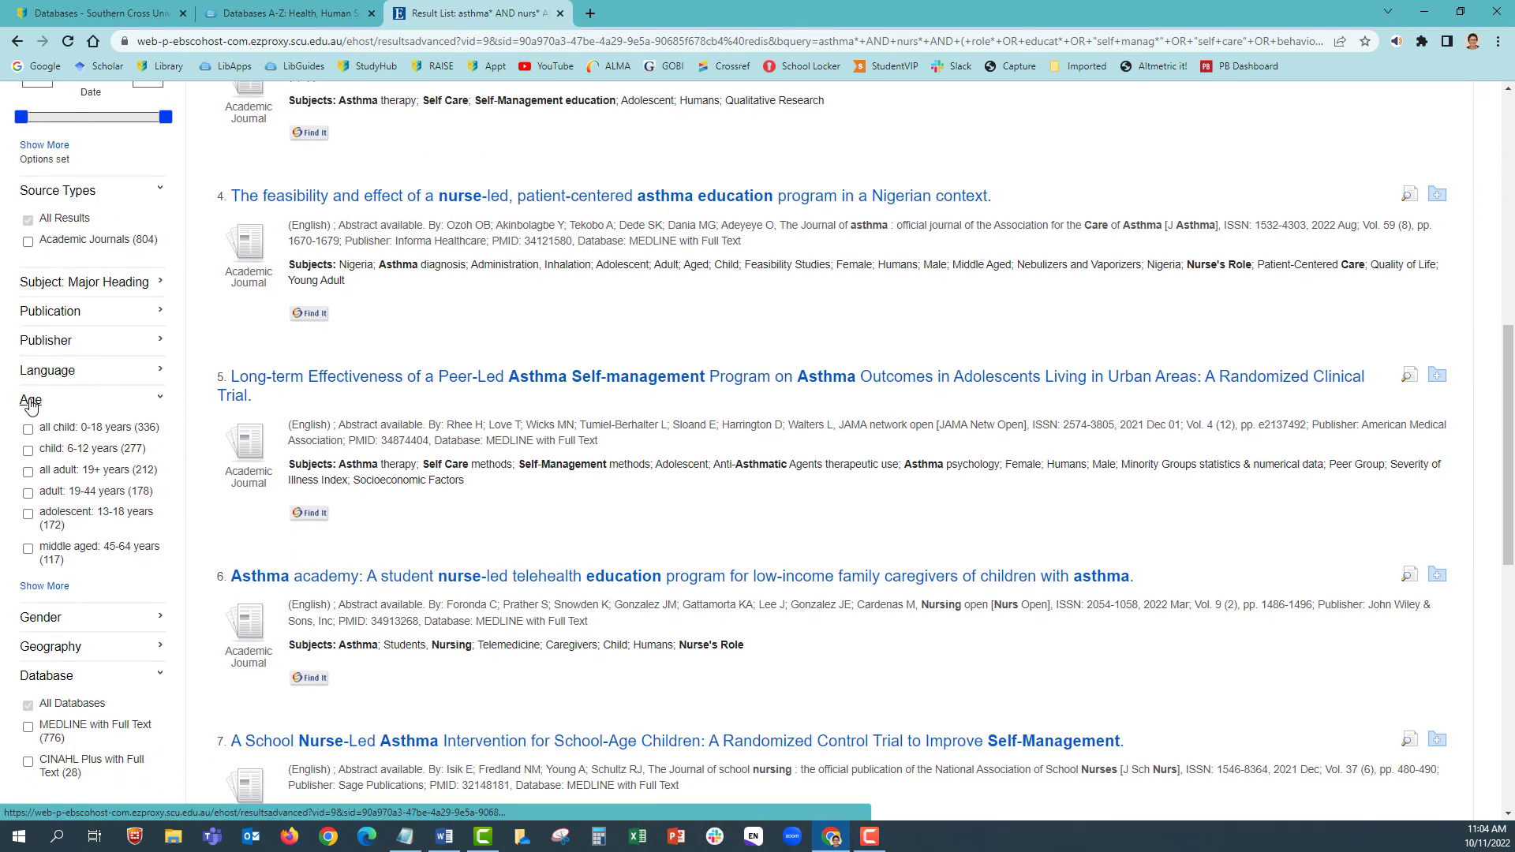
left_click(29, 477)
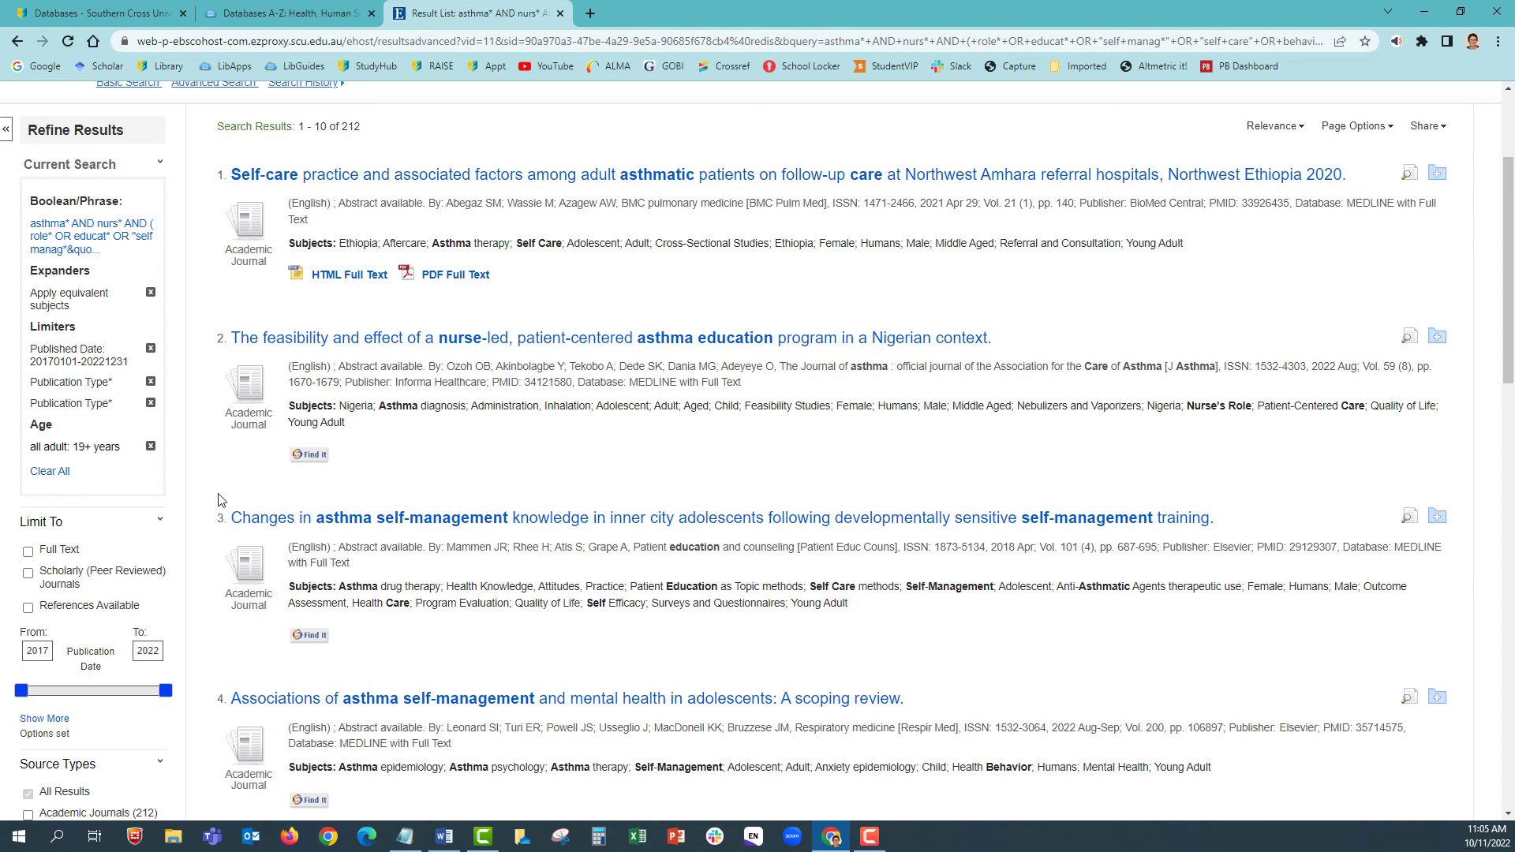
left_click(28, 575)
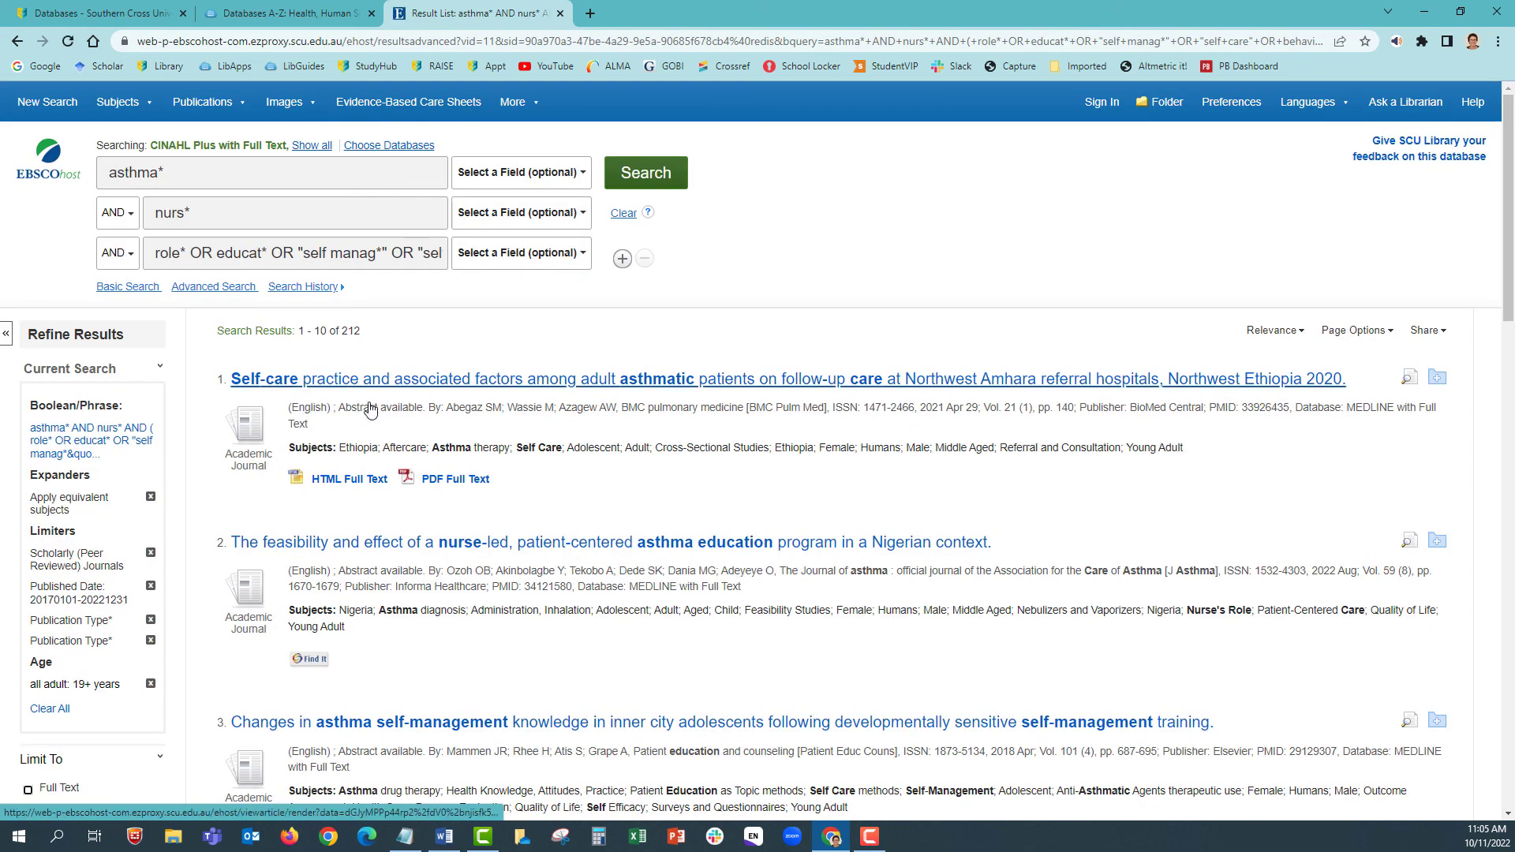